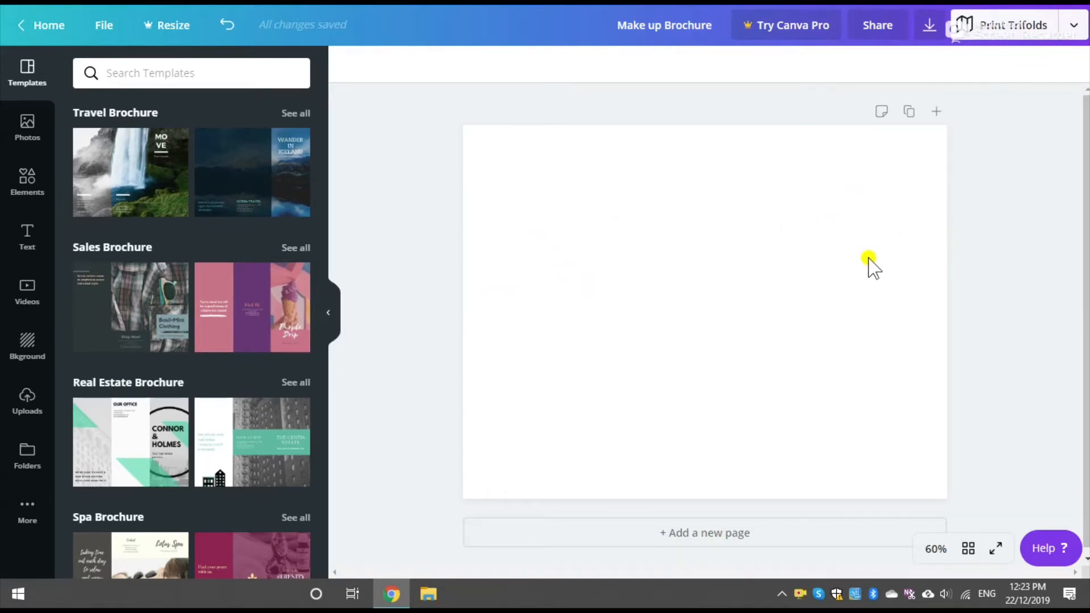
Step: Fill the blank page with a two-column grid and remove the spacing between its cells
click(17, 134)
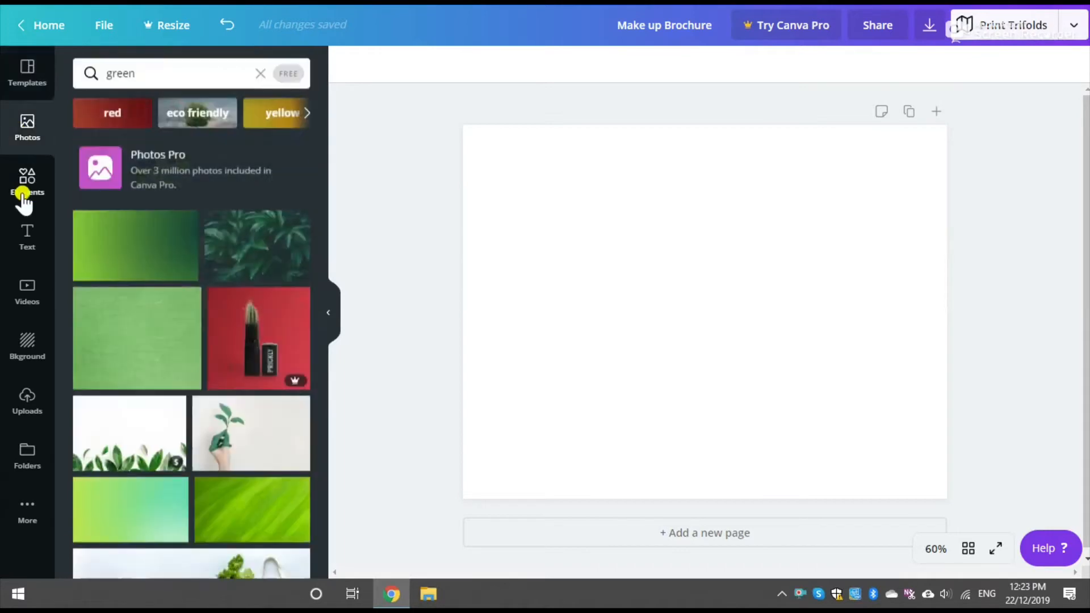
click(25, 192)
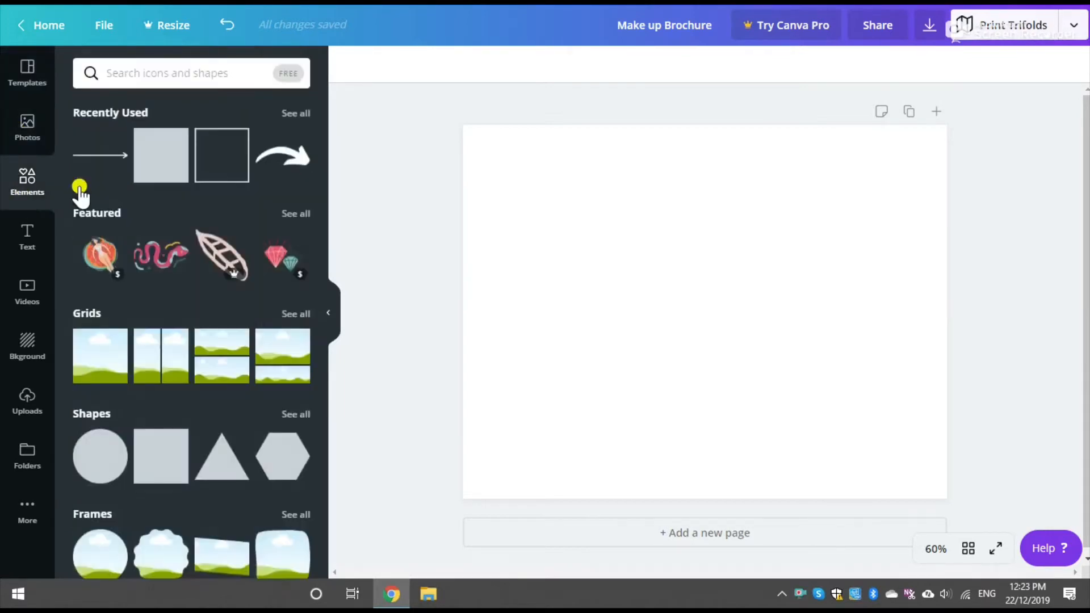
click(164, 369)
click(625, 246)
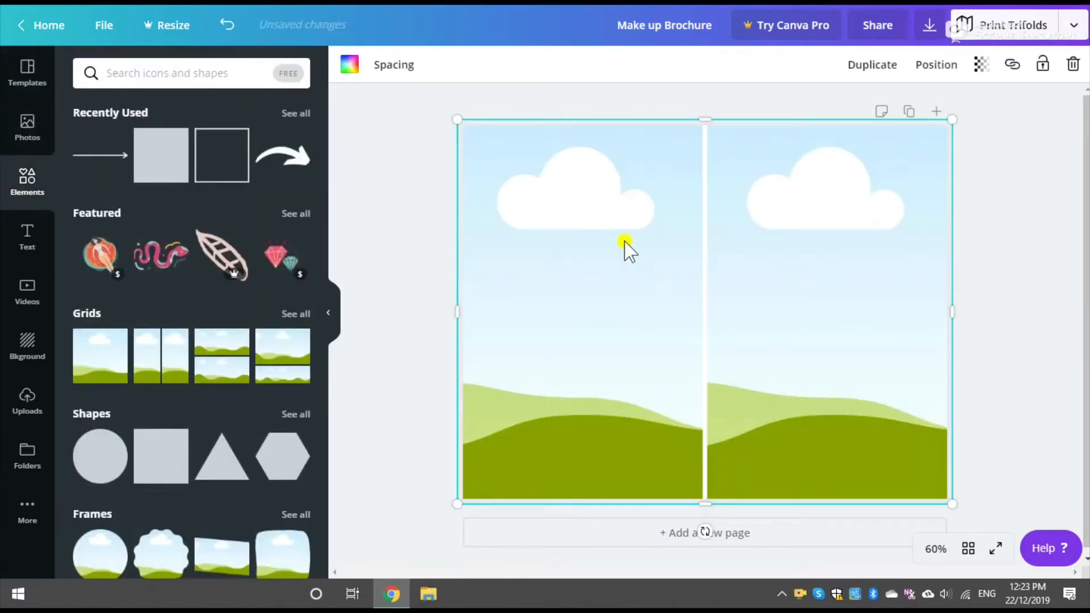
click(403, 71)
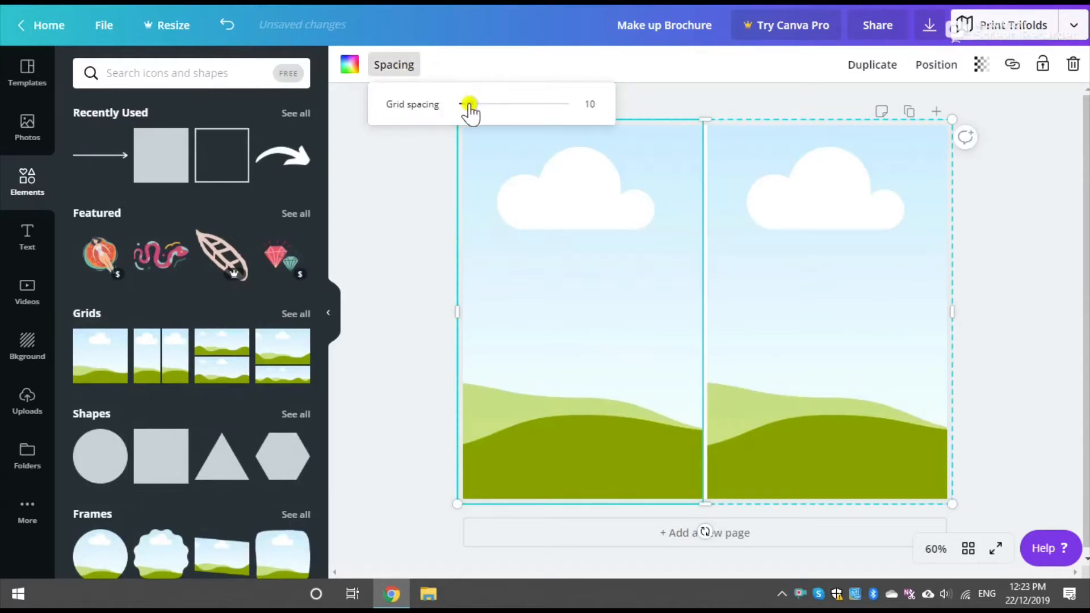
drag(469, 106, 428, 109)
click(427, 146)
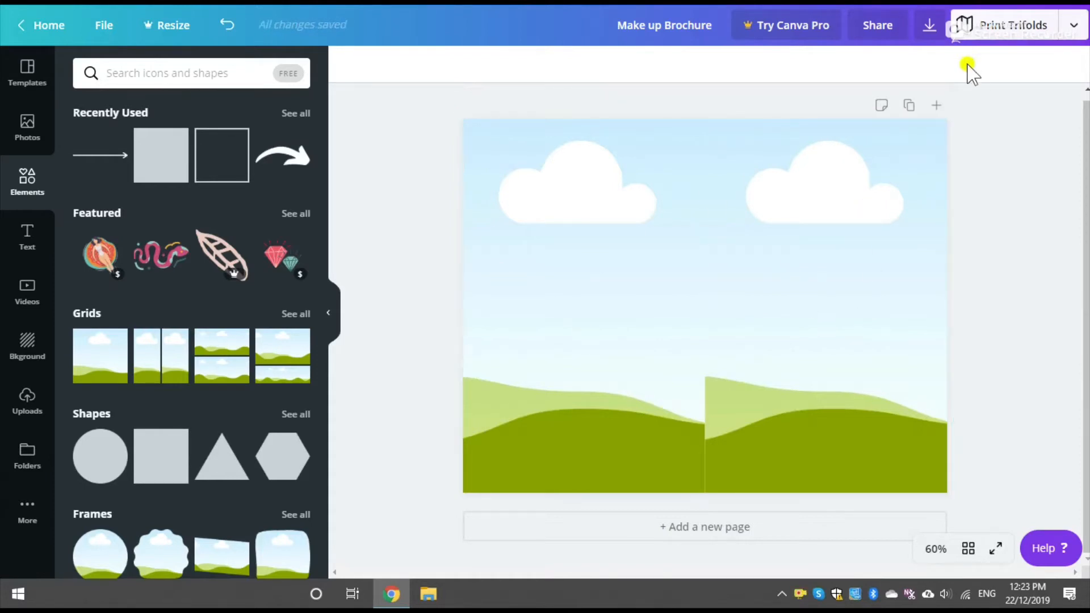
Step: Duplicate the page with the two-column grid to create a second page
click(909, 106)
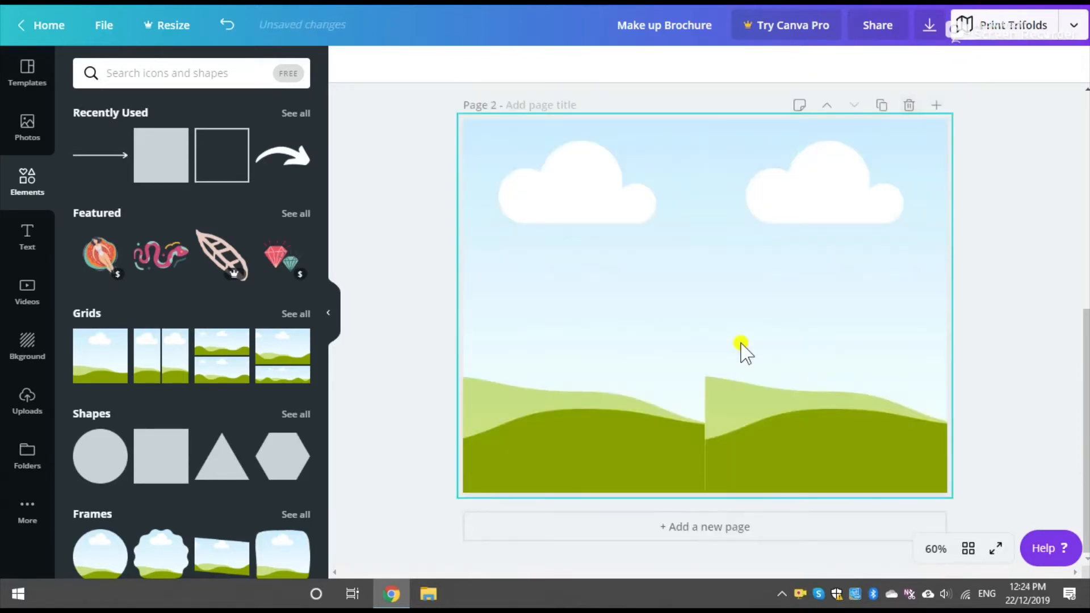
click(741, 344)
click(1047, 324)
drag(1085, 428, 1083, 117)
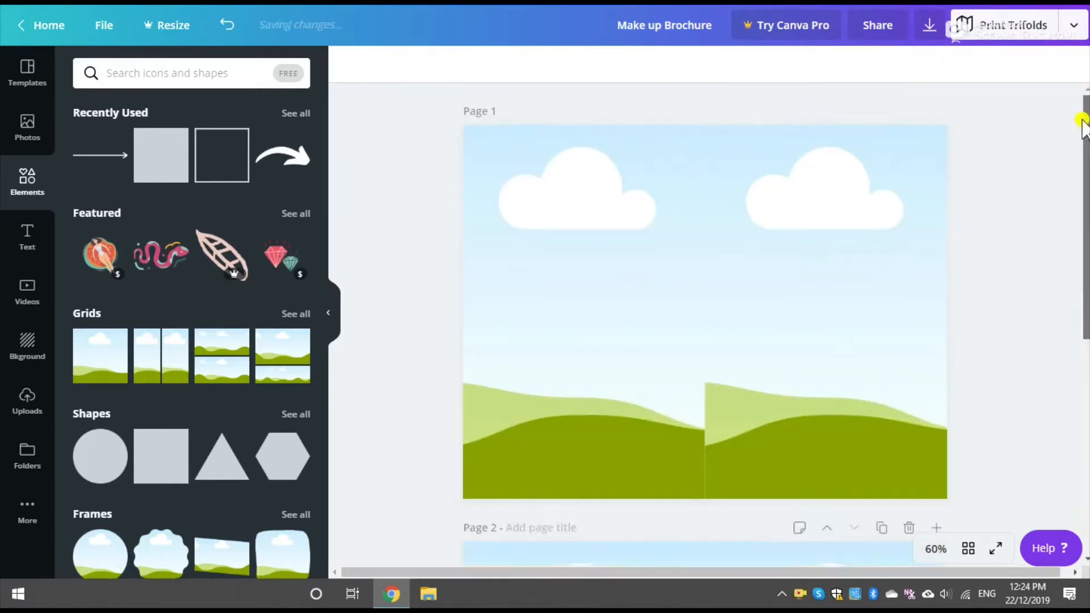
Step: Search the photo library for pink
click(729, 243)
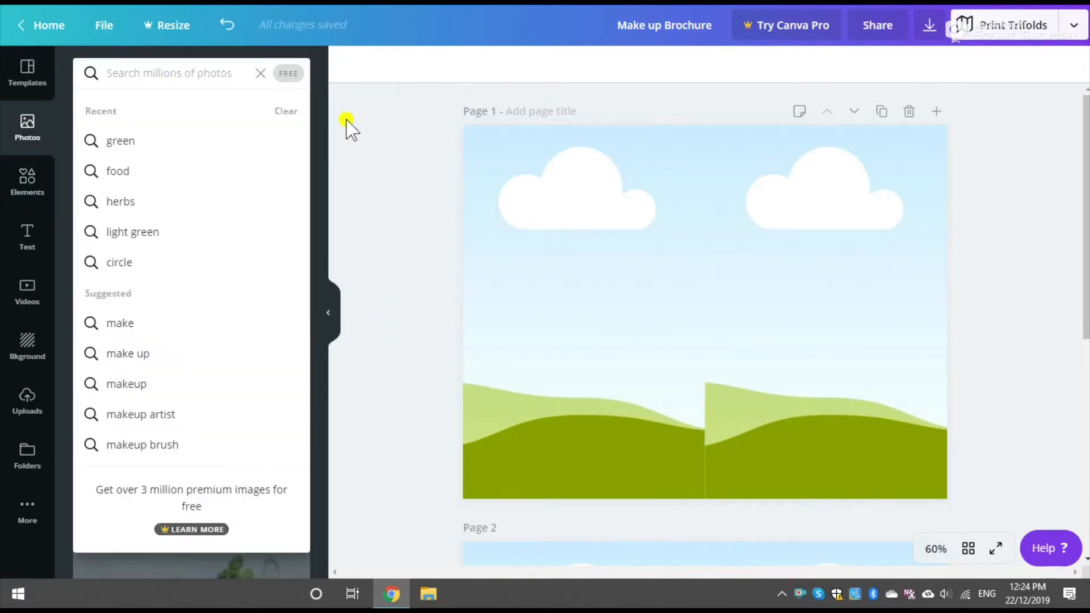
click(401, 124)
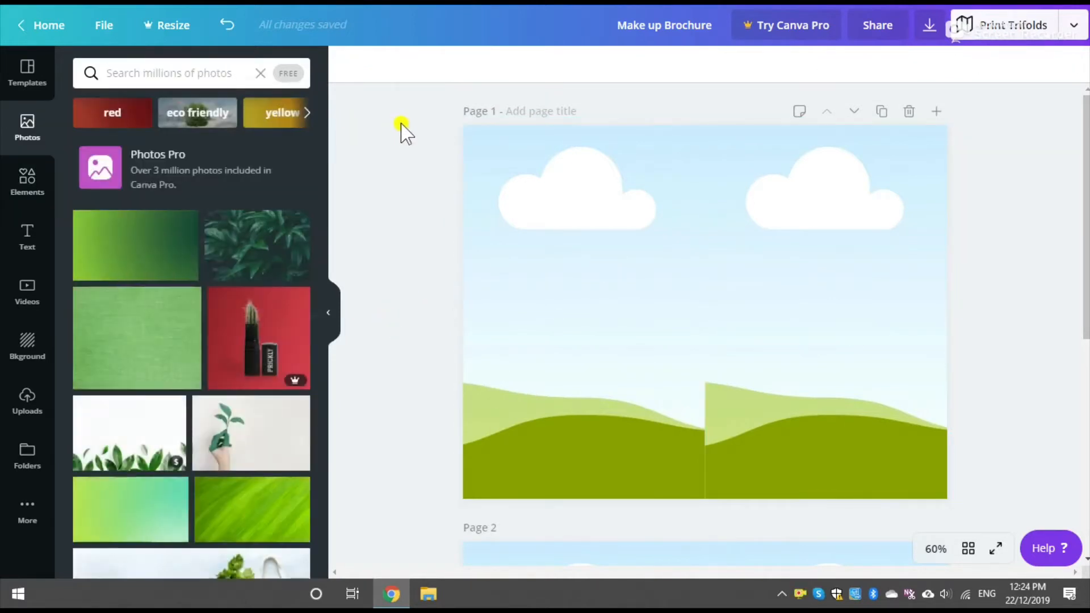
click(195, 64)
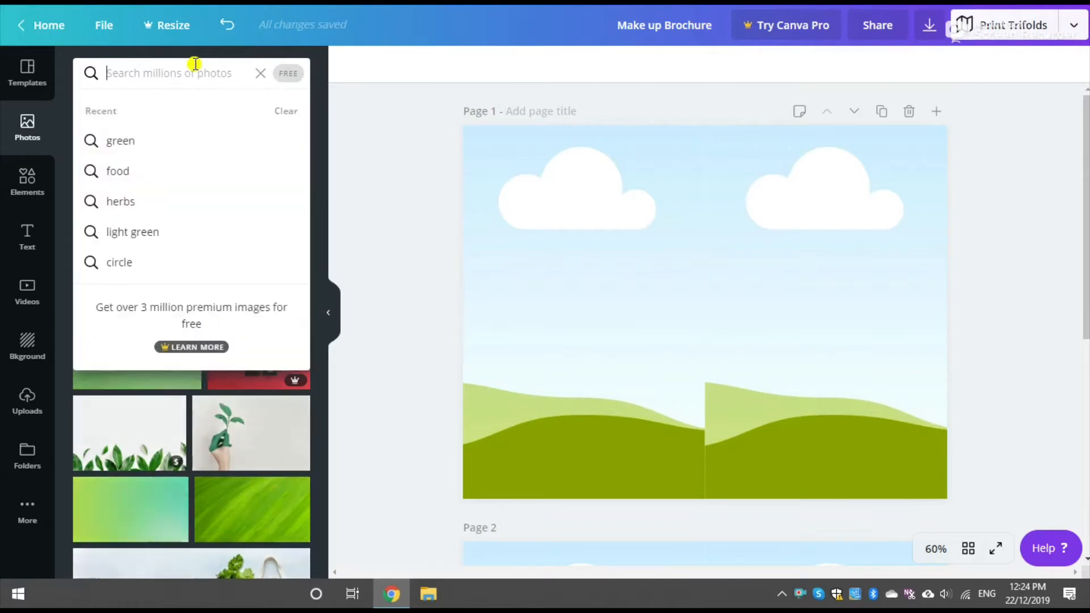
text(mak)
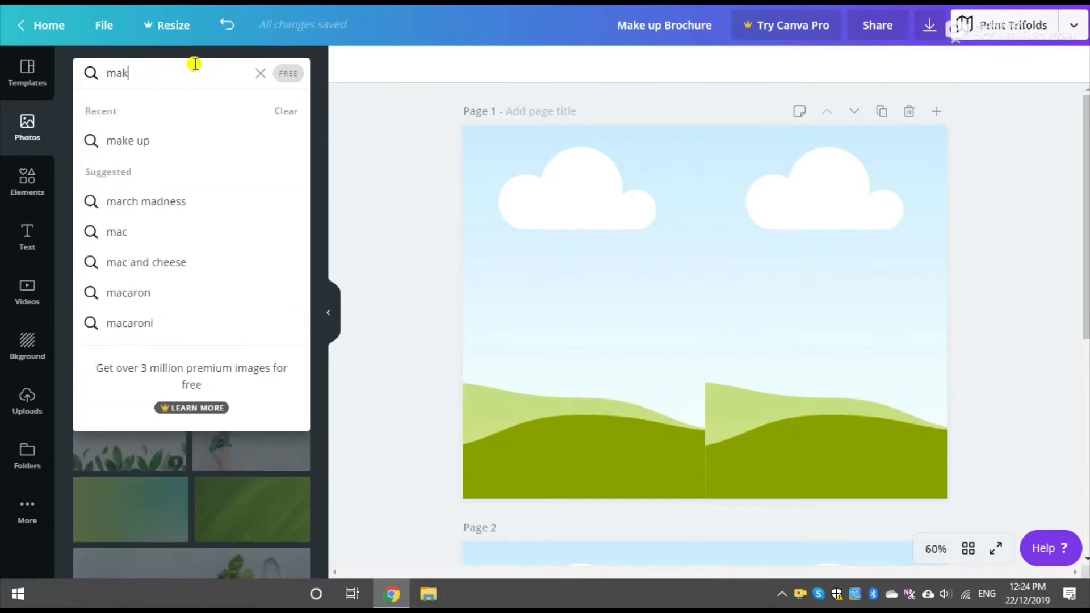
key(BackSpace)
key(BackSpace)
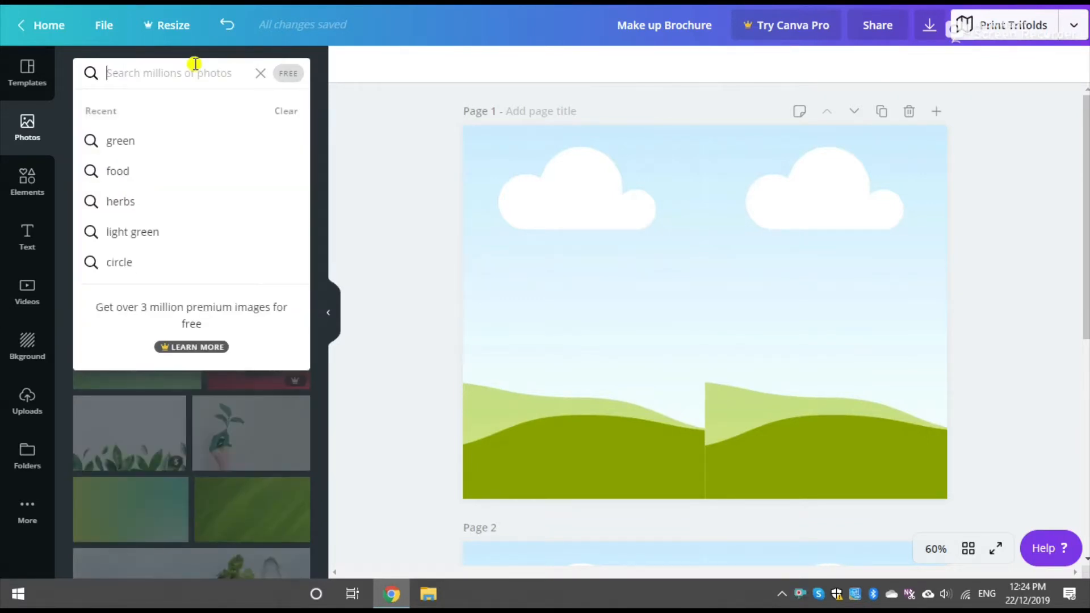
text(pink)
key(Return)
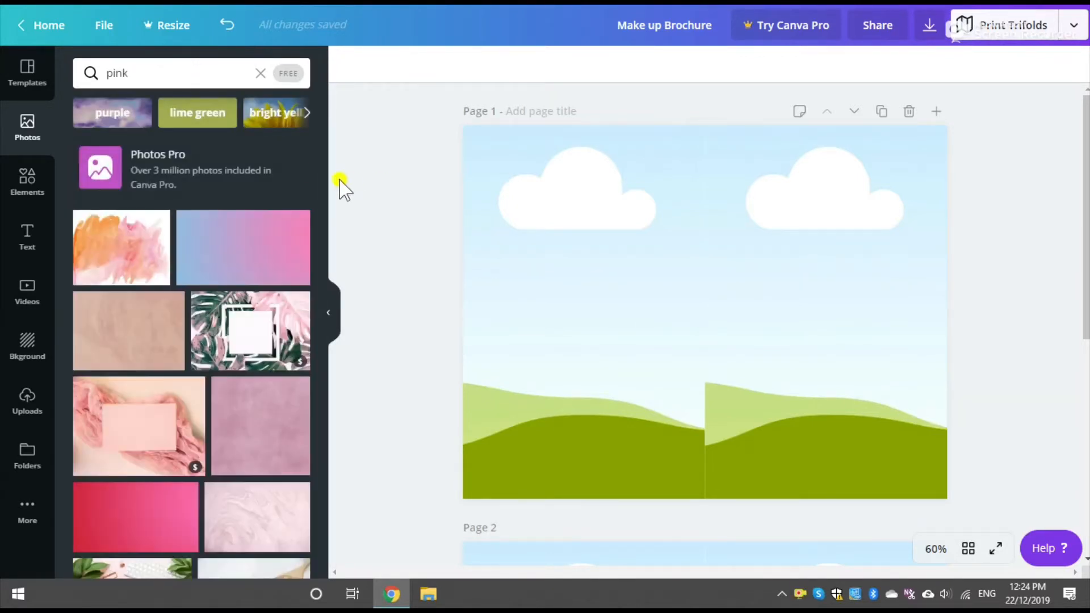
Step: Fill page 1's right grid cell with the red-to-pink gradient and its left cell with the neon-lit pink brick wall photo
drag(243, 249, 781, 253)
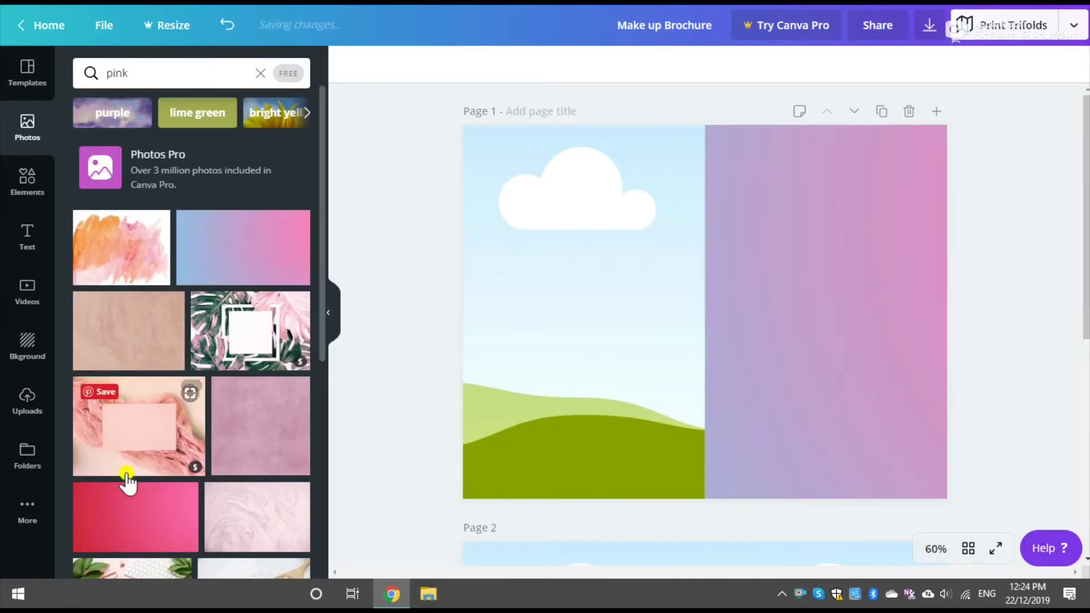
drag(127, 482, 844, 250)
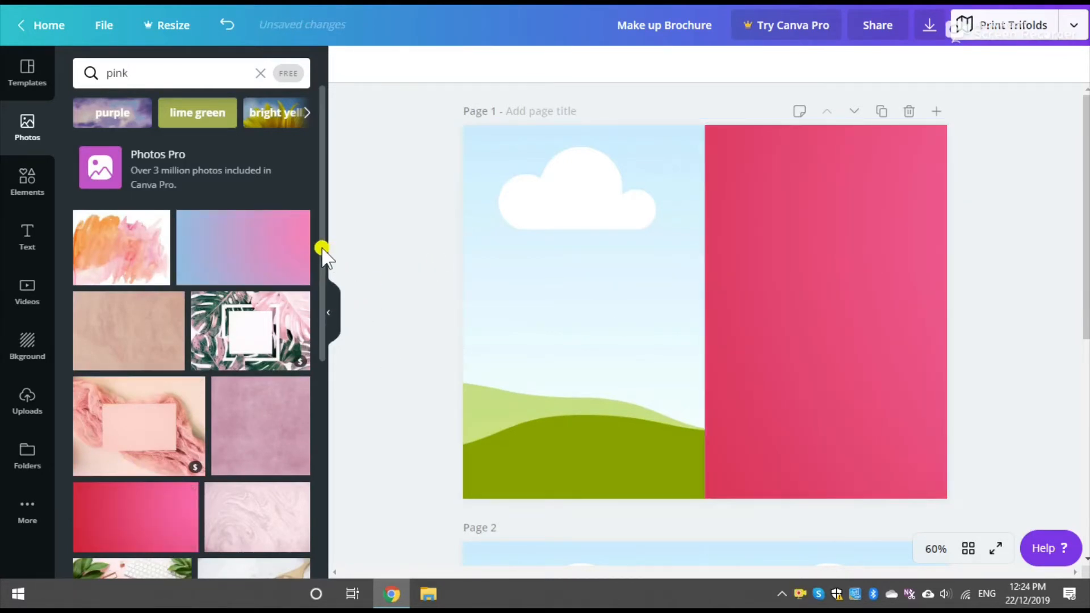
scroll(309, 288, down, 5)
scroll(322, 298, down, 5)
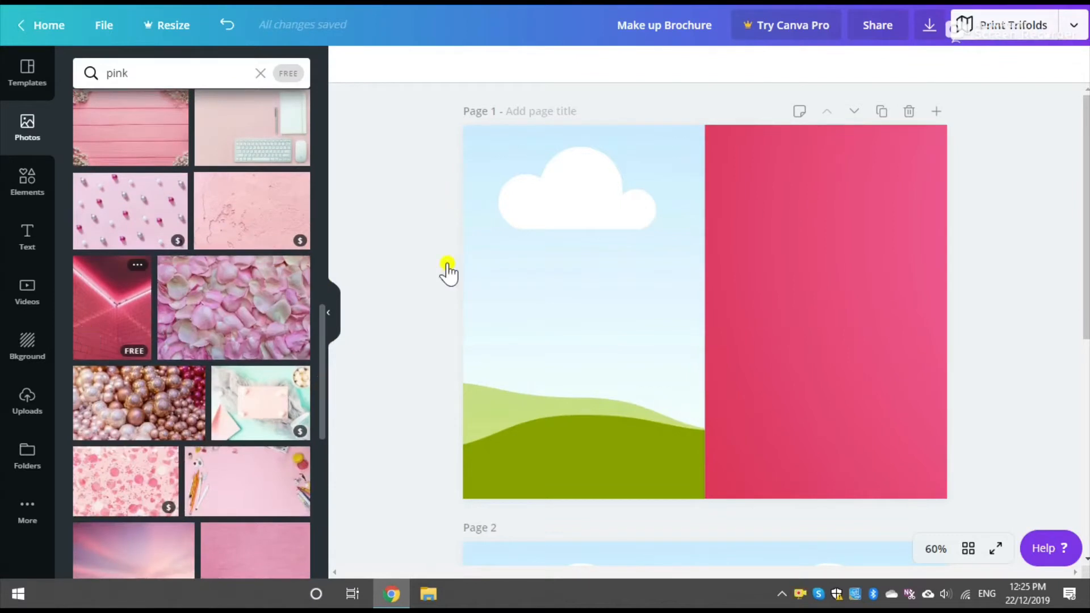
drag(447, 267, 496, 257)
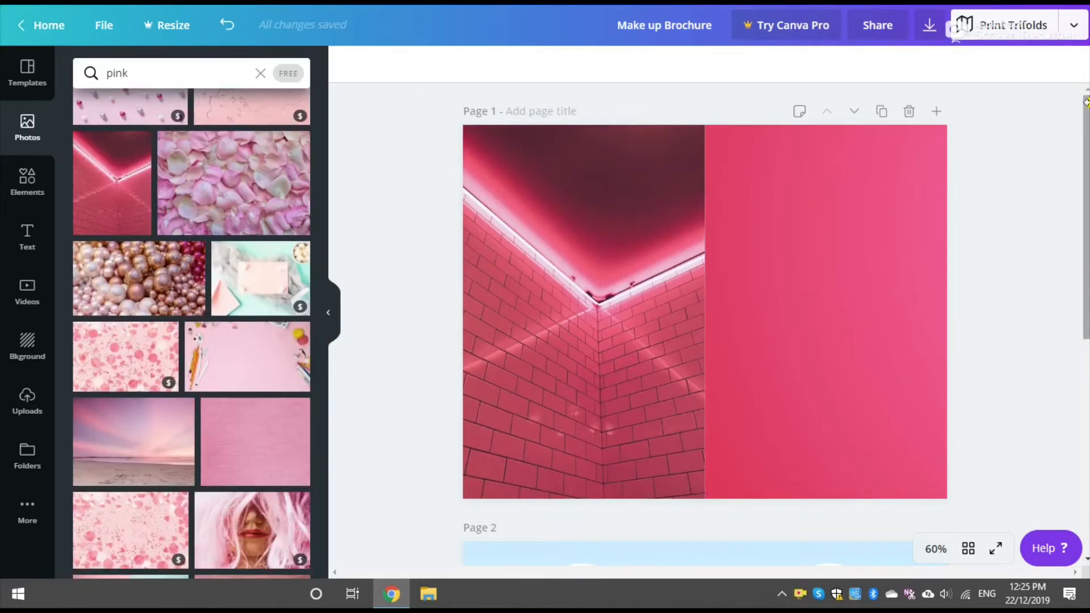
Step: Fill both grid cells on page 2 with the pink ocean wave photo
scroll(1083, 110, down, 8)
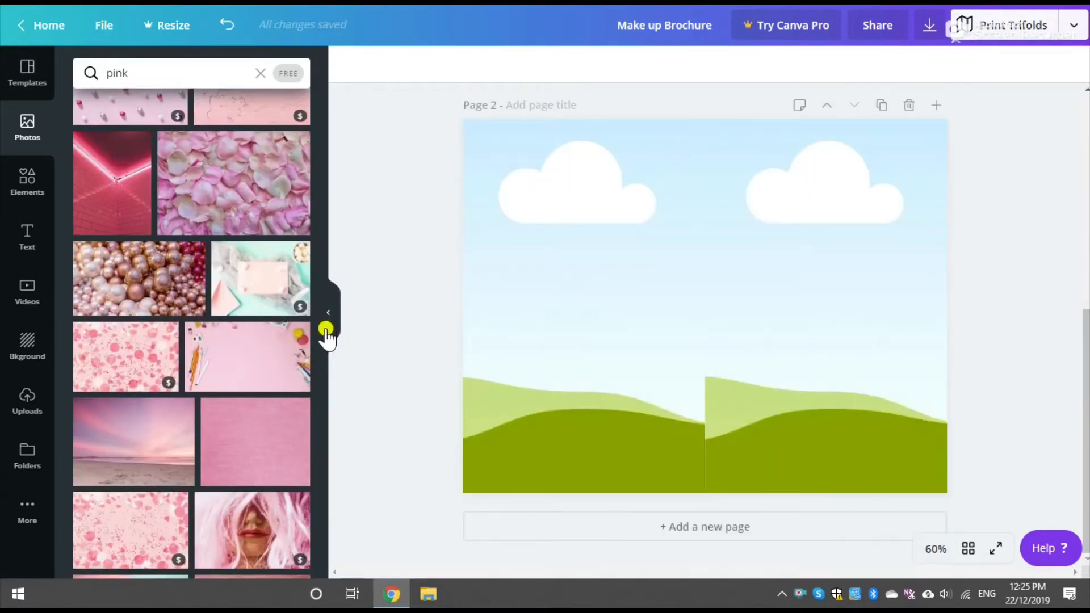
scroll(324, 419, down, 5)
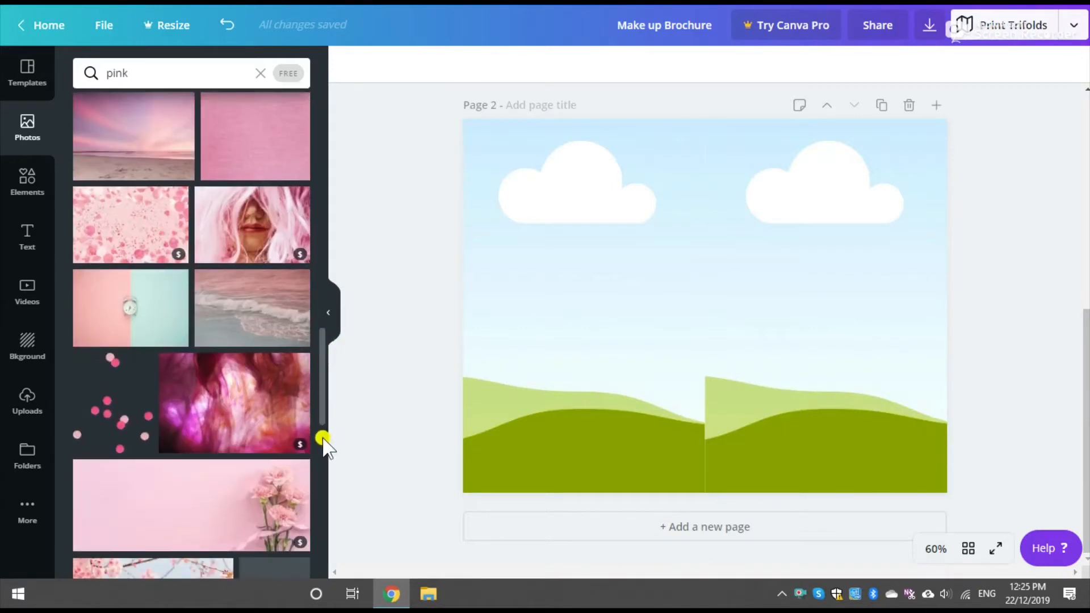
drag(262, 312, 584, 225)
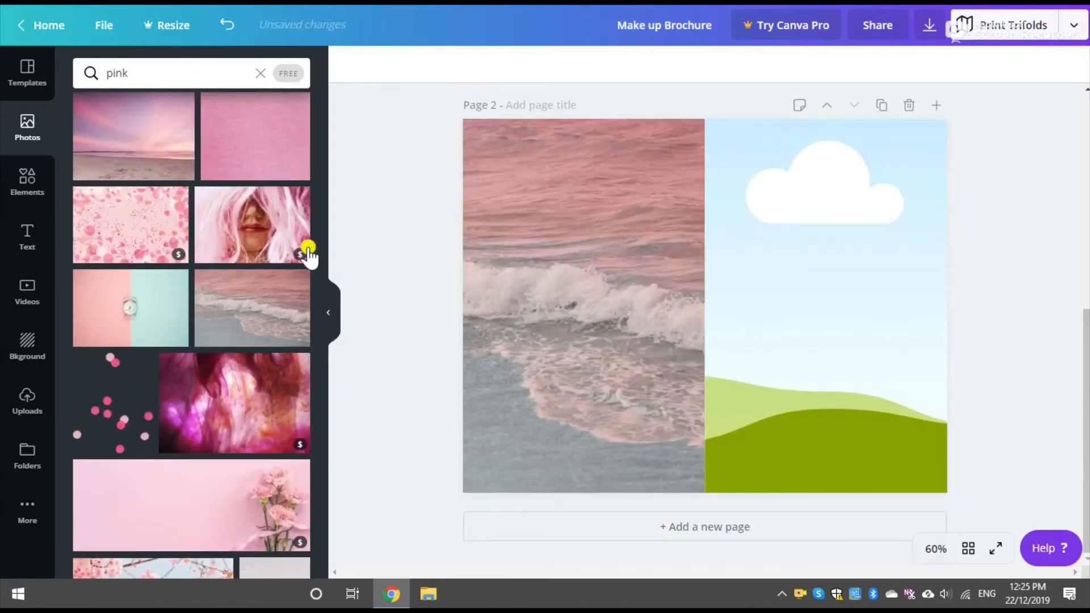
drag(253, 312, 869, 243)
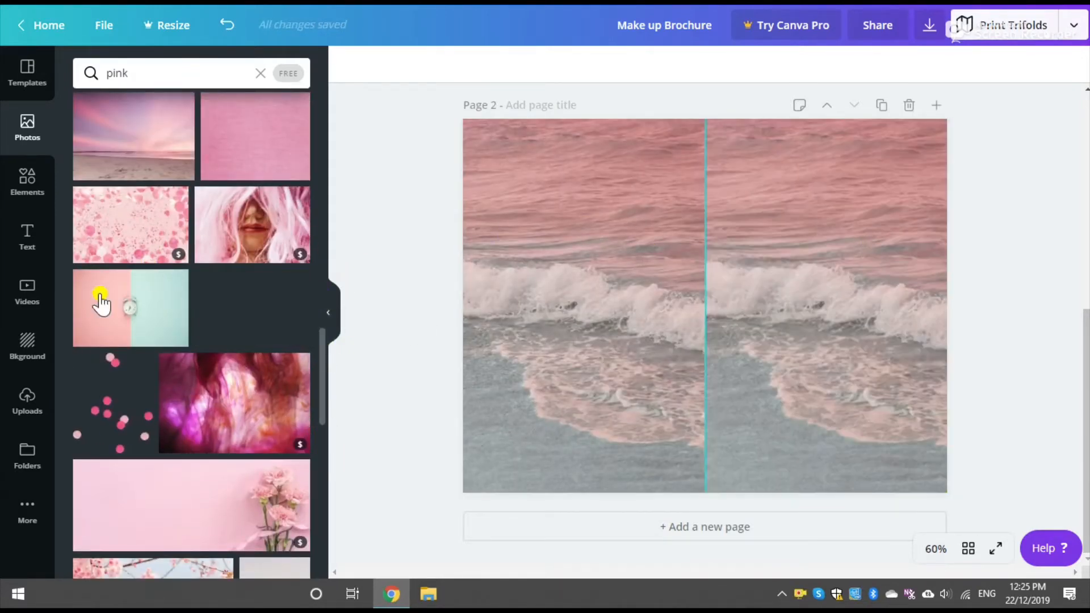
Step: Replace page 2's left cell with the alarm clock photo, enlarged and cropped so only its plain pink area fills the cell
drag(147, 310, 499, 275)
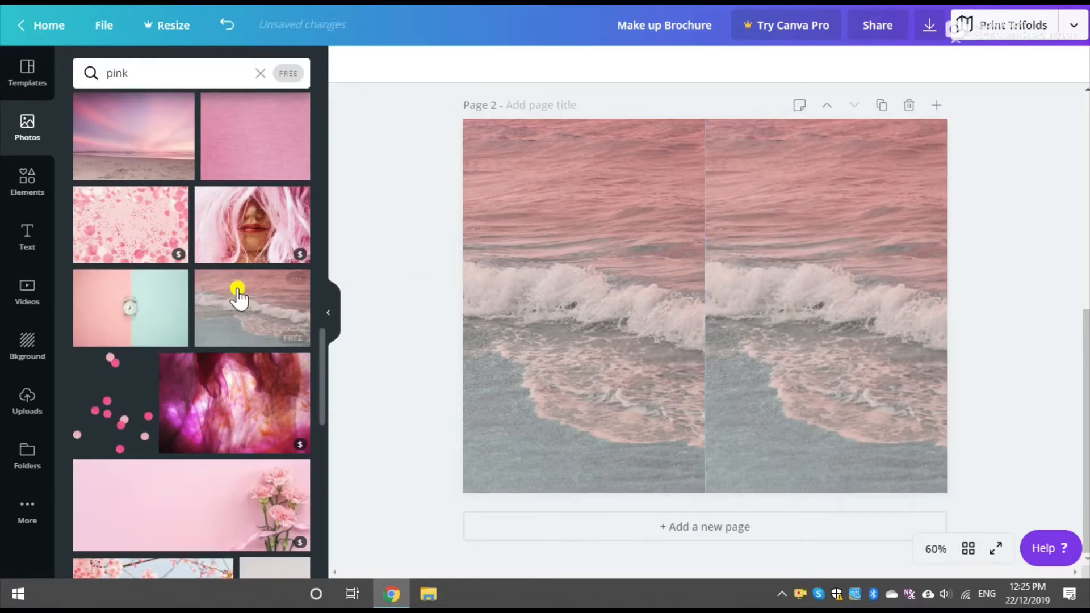
drag(142, 310, 487, 302)
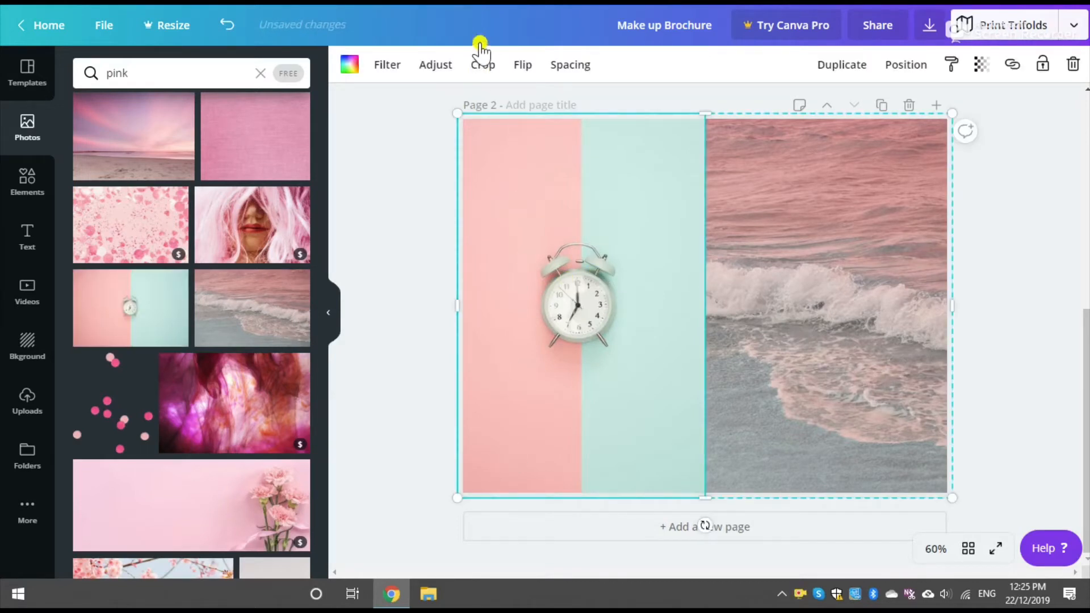
click(483, 66)
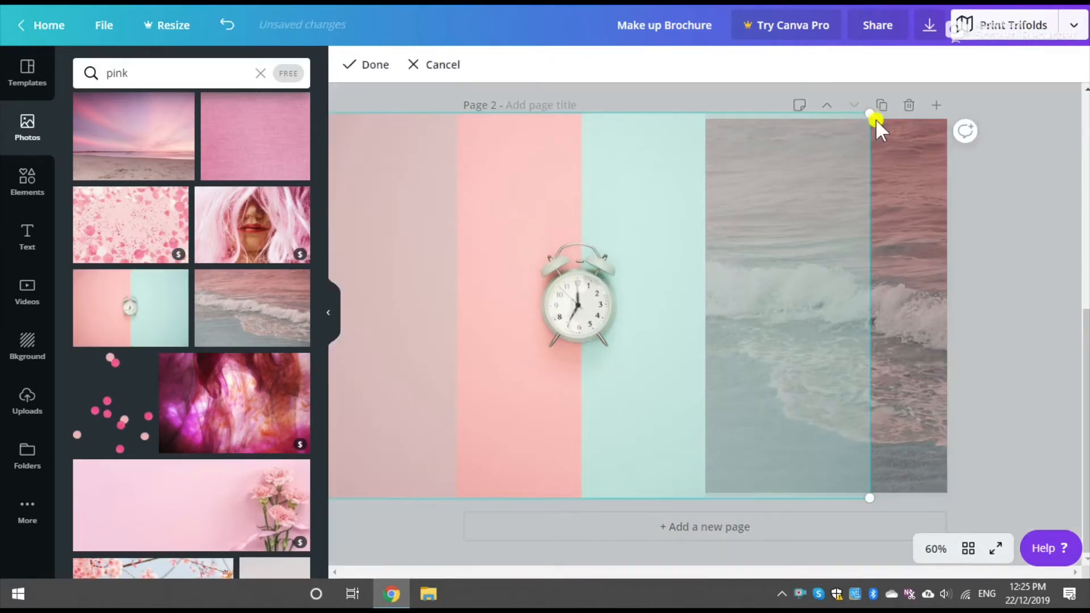
drag(870, 114, 1076, 11)
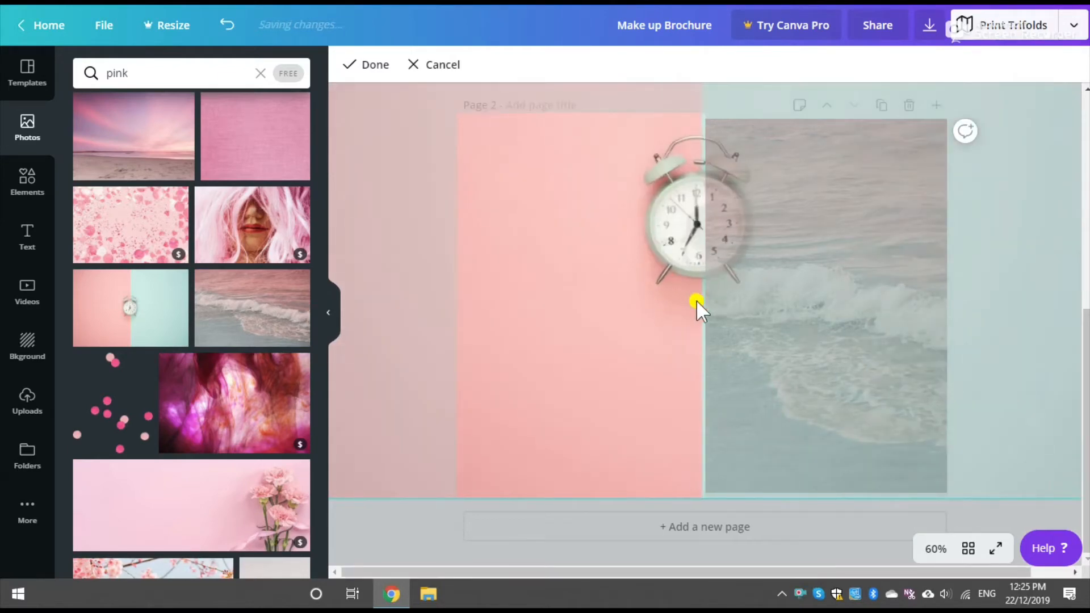
drag(696, 299, 945, 399)
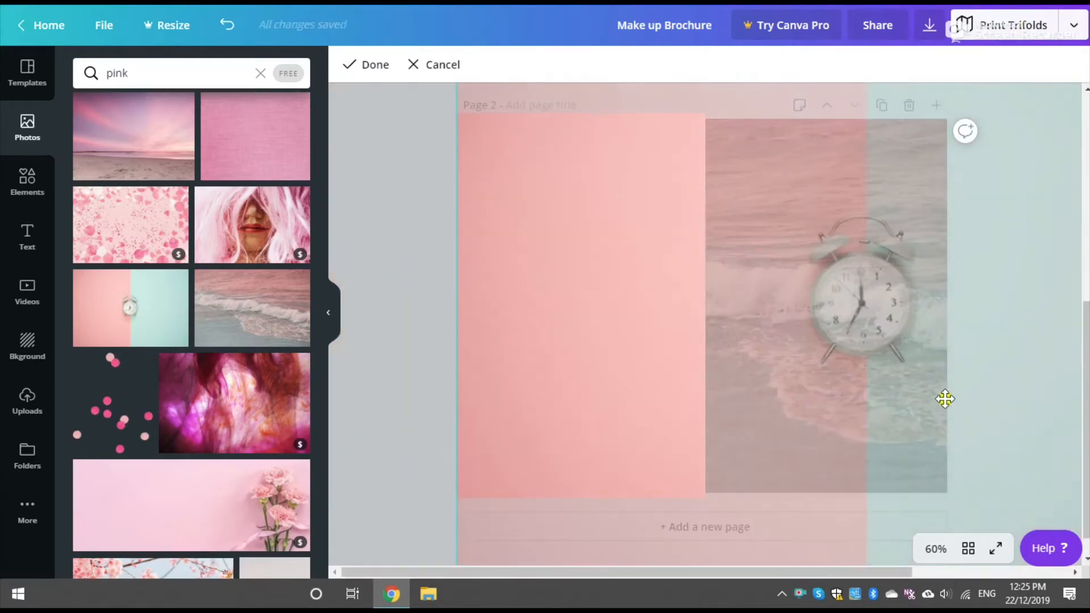
click(372, 67)
click(380, 213)
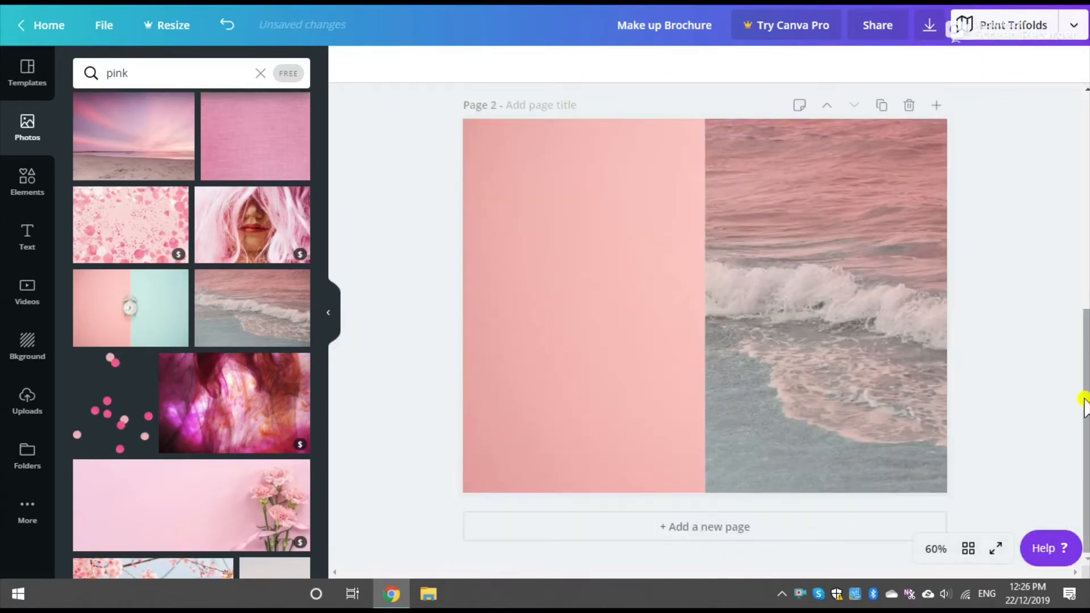
Step: Add the "DAZZLE eau de parfum" font combination to page 1's right half and change its heading to AROMA
drag(1084, 403, 1063, 109)
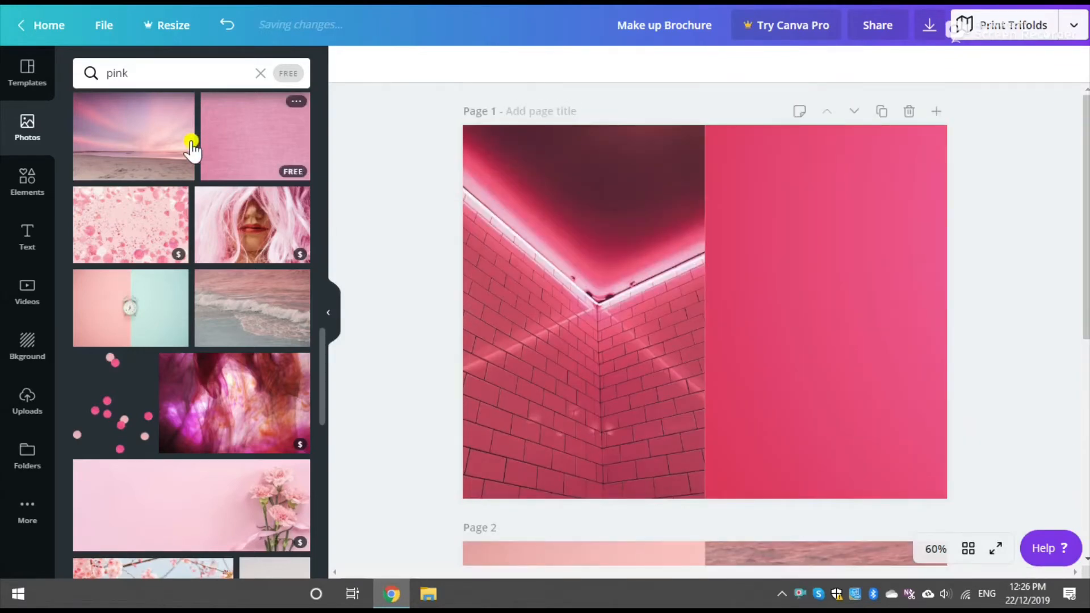
click(171, 75)
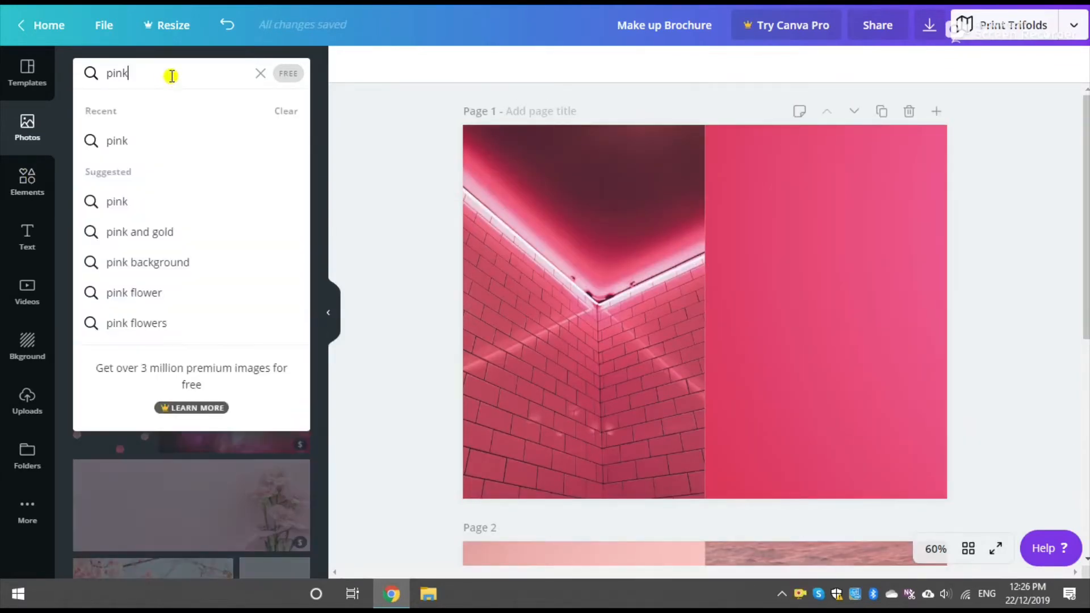
click(27, 237)
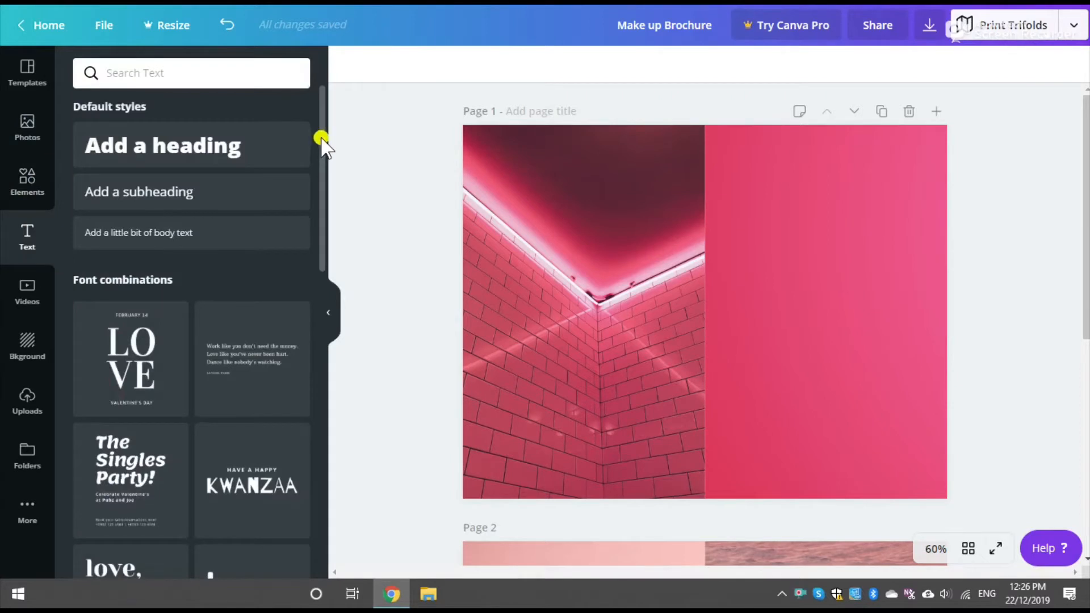
drag(321, 139, 319, 335)
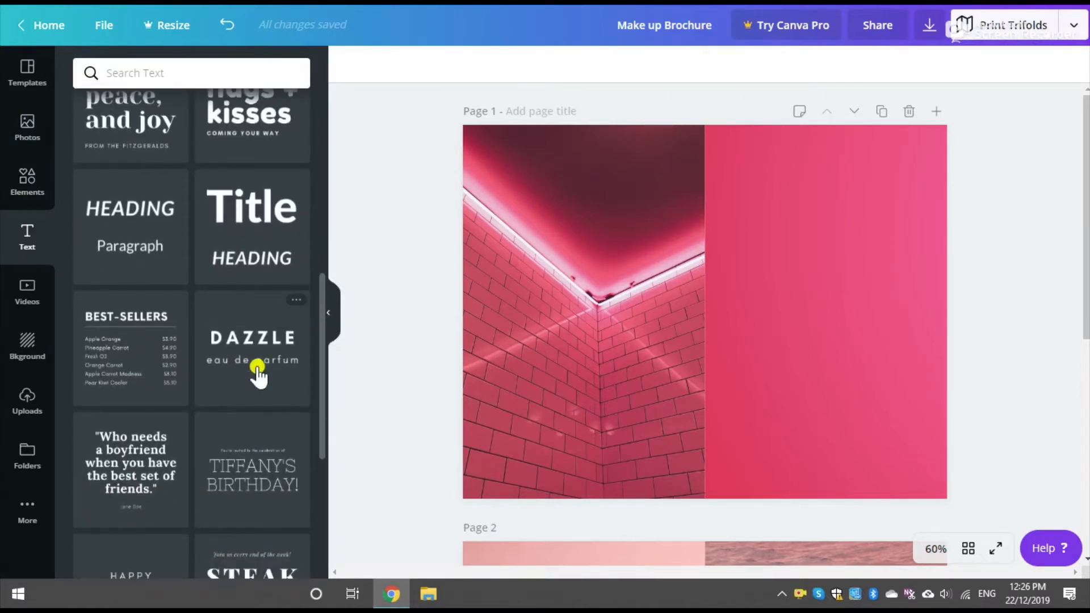
click(257, 372)
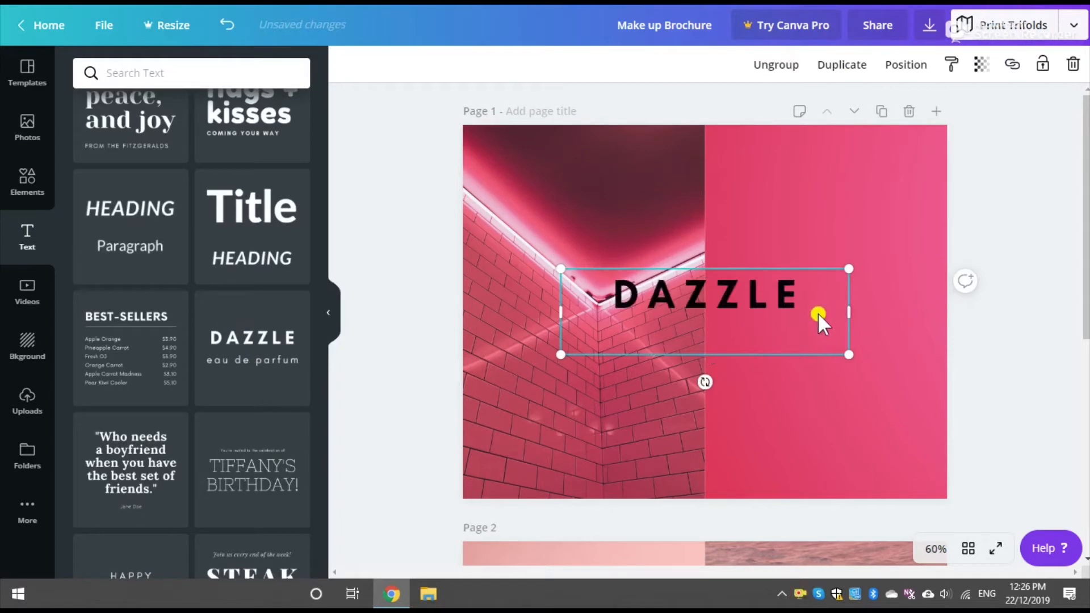
drag(633, 338, 805, 316)
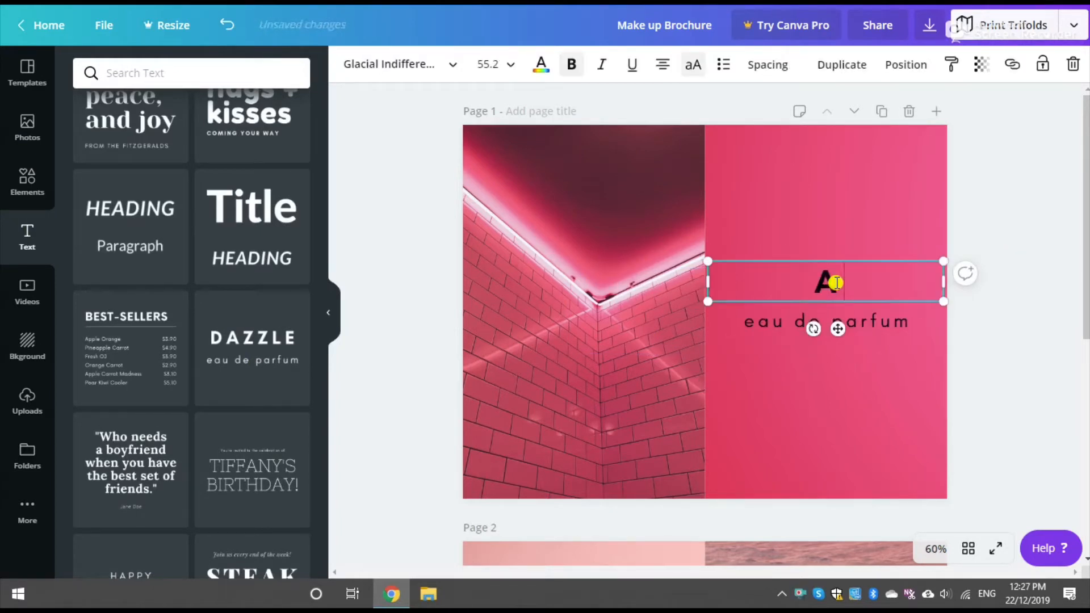
text(ROMA)
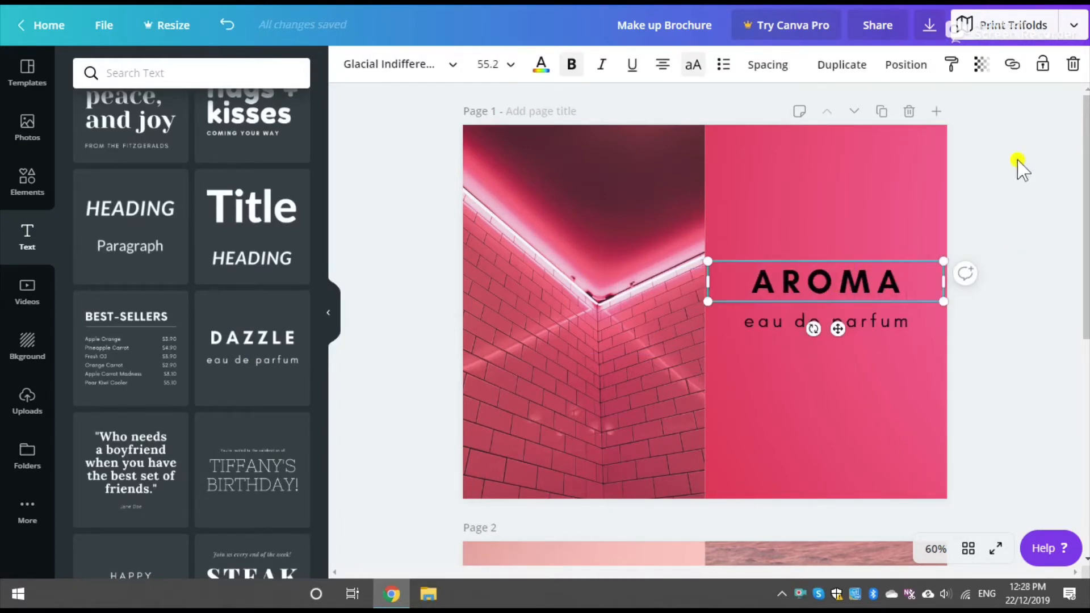
click(1004, 177)
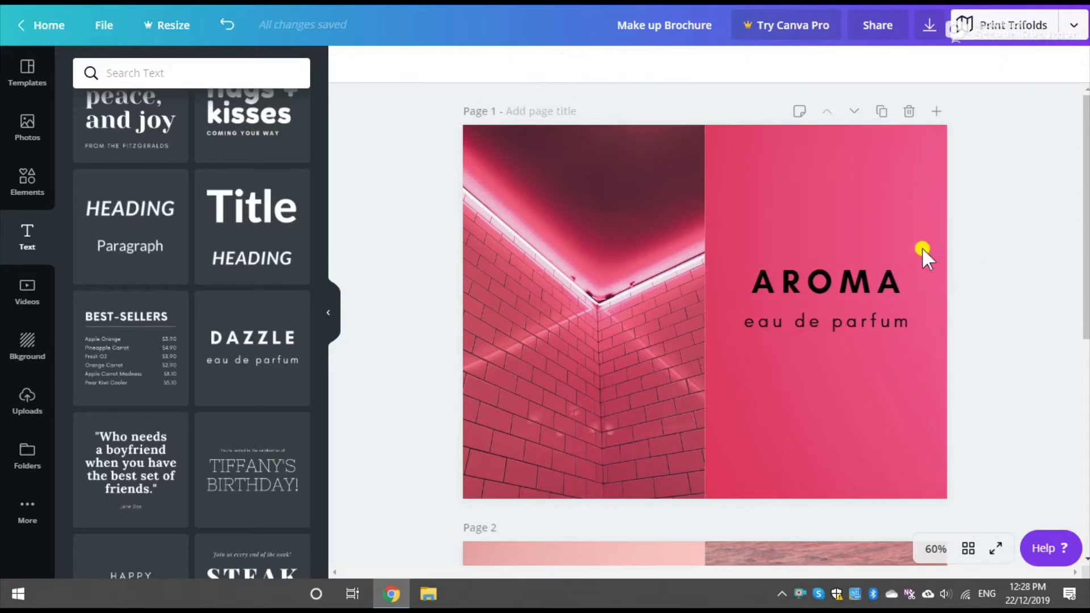
Step: Replace the "eau de parfum" subtitle on page 1 with "Eyeshadow"
click(826, 324)
click(826, 325)
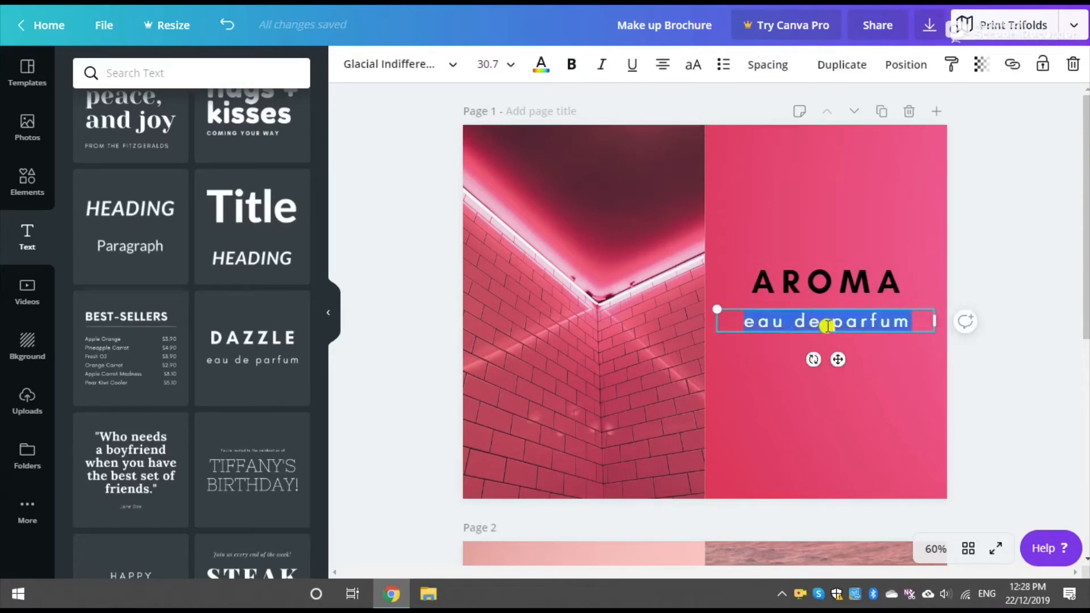
text(Eye)
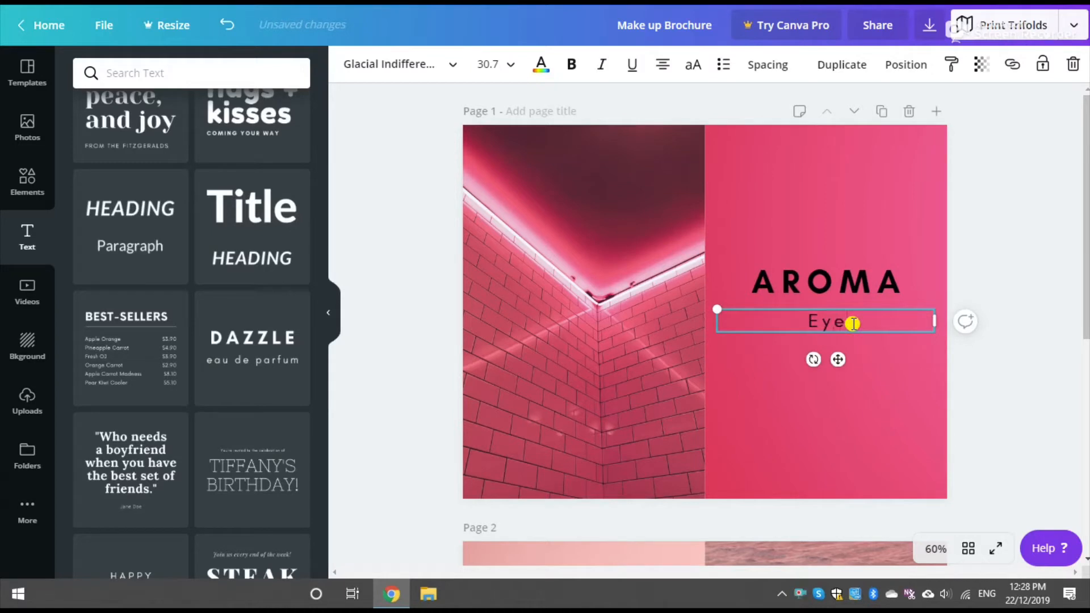
text(shadow)
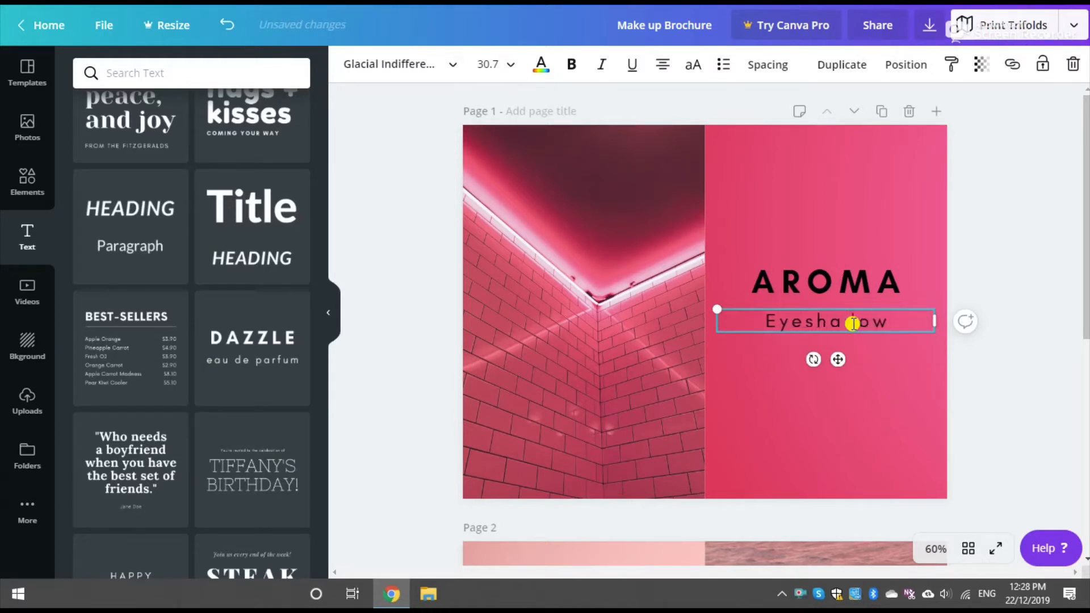
Step: Change the colour of both the AROMA heading and the Eyeshadow subtitle to white
double_click(846, 282)
click(539, 65)
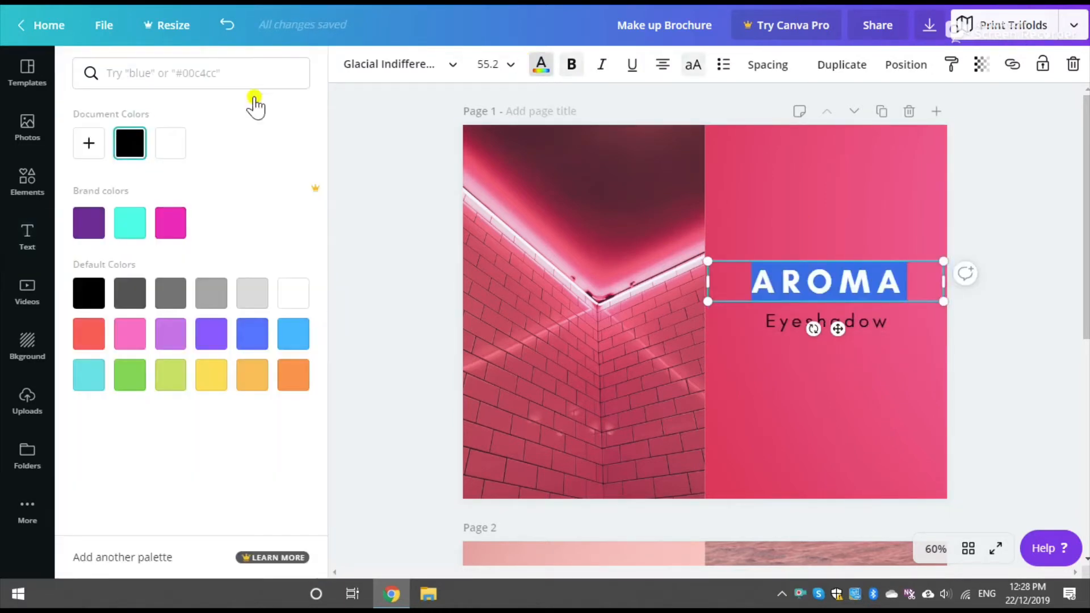
click(164, 143)
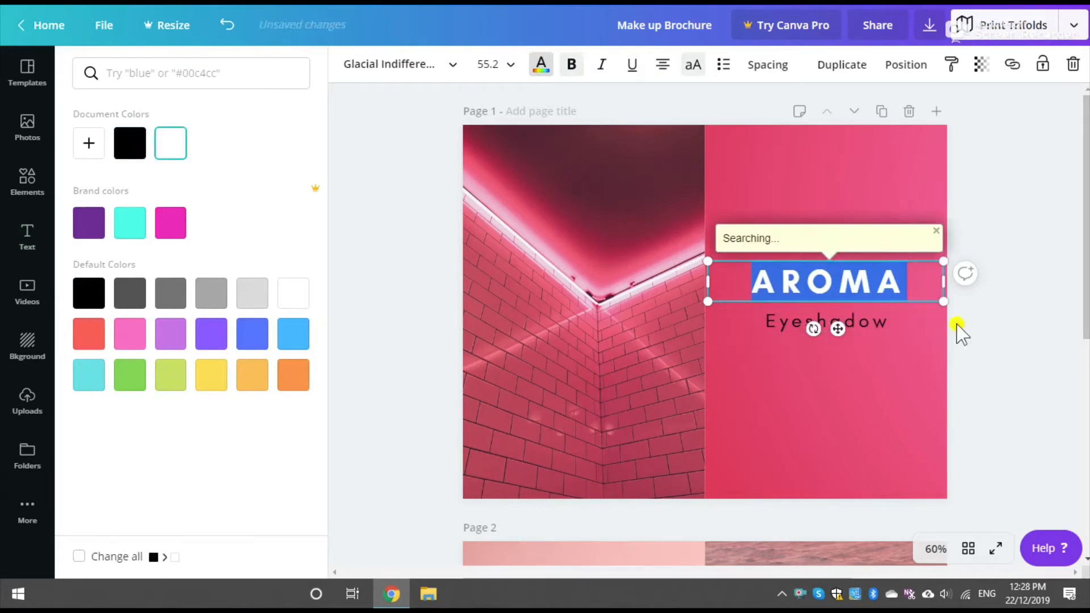
click(849, 324)
double_click(845, 324)
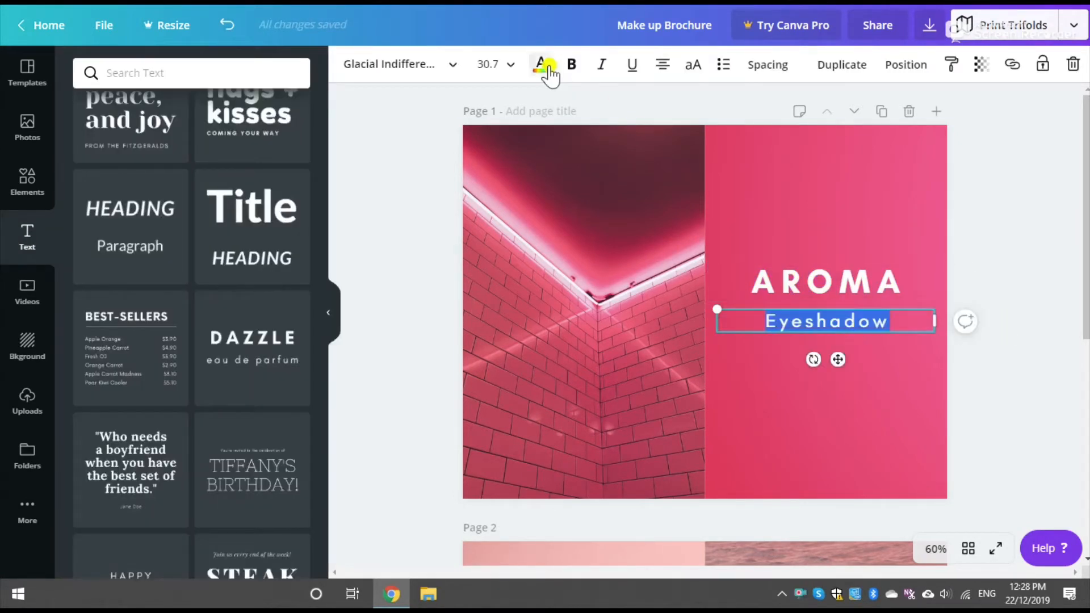
click(540, 65)
click(164, 143)
click(396, 215)
Step: Set the AROMA heading's font to Bicubik
double_click(777, 286)
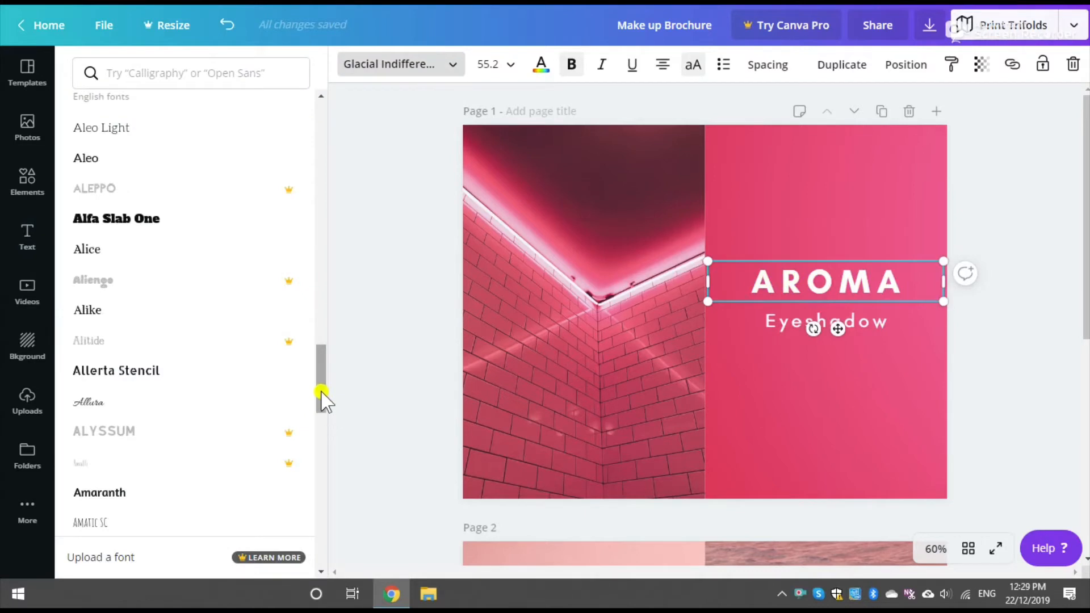
drag(321, 392, 325, 505)
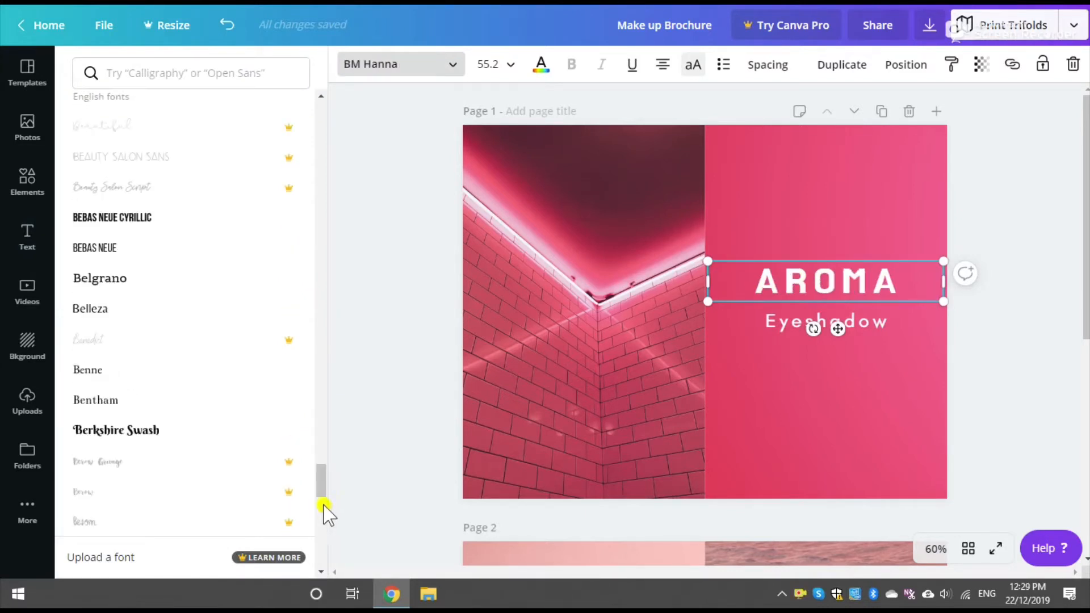
scroll(222, 312, down, 6)
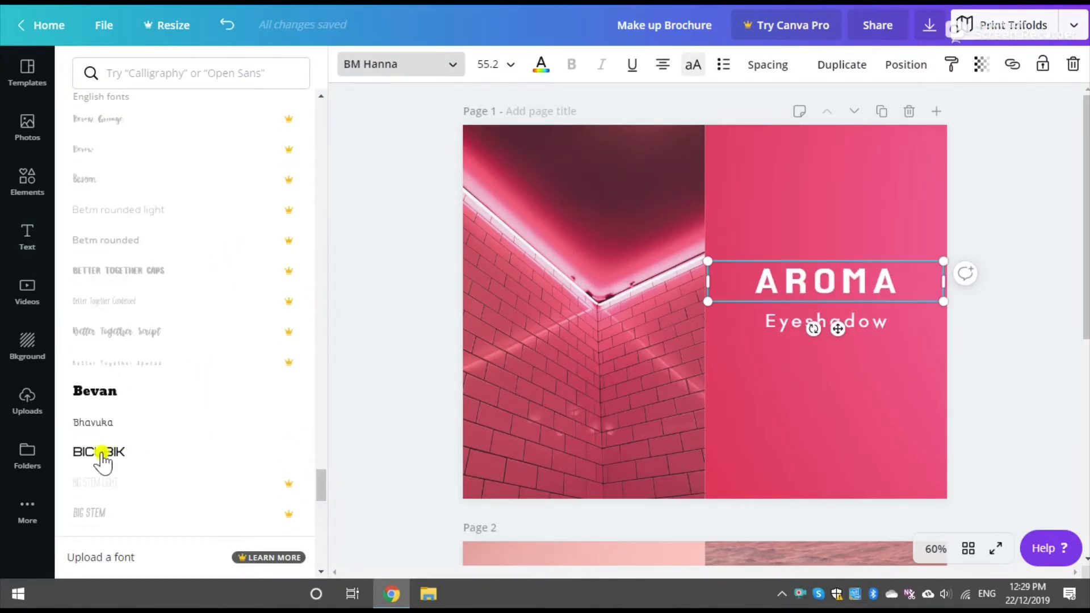
scroll(103, 459, down, 2)
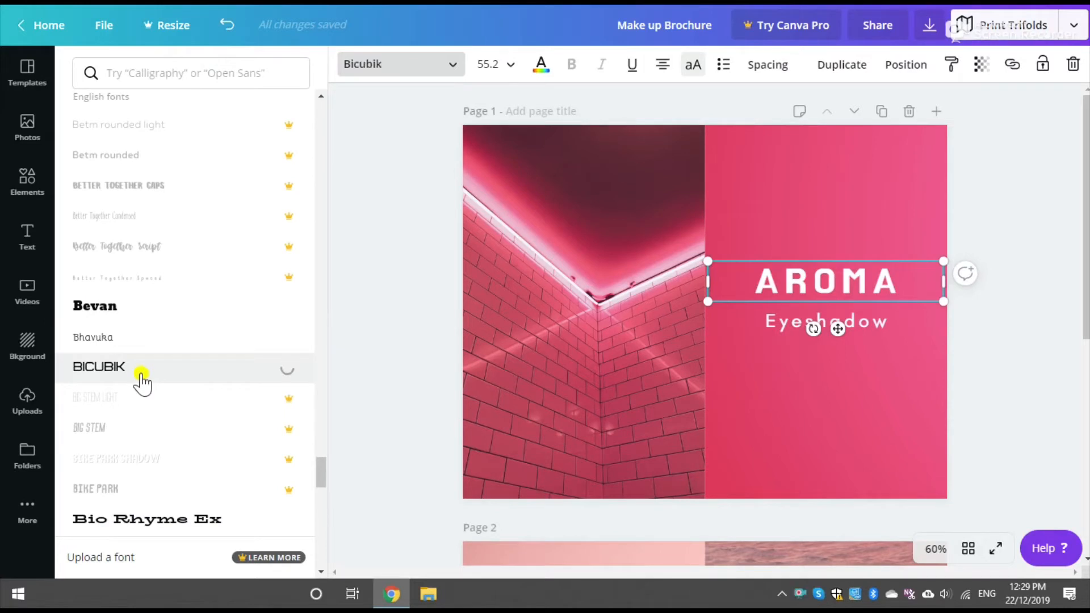
click(355, 319)
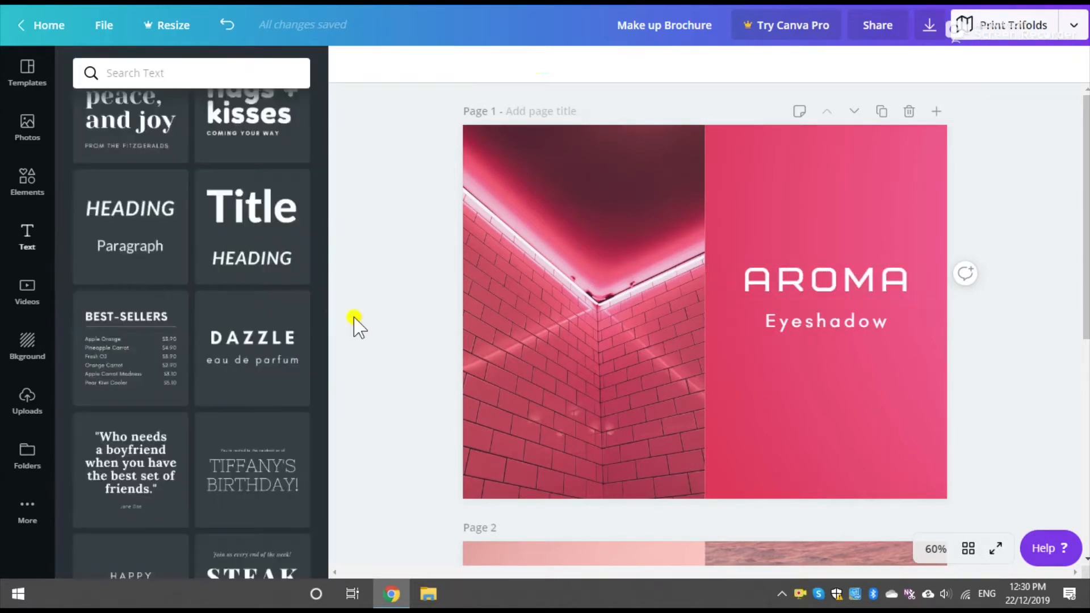
Step: Set the Eyeshadow subtitle's font to Open Sans Light
click(860, 317)
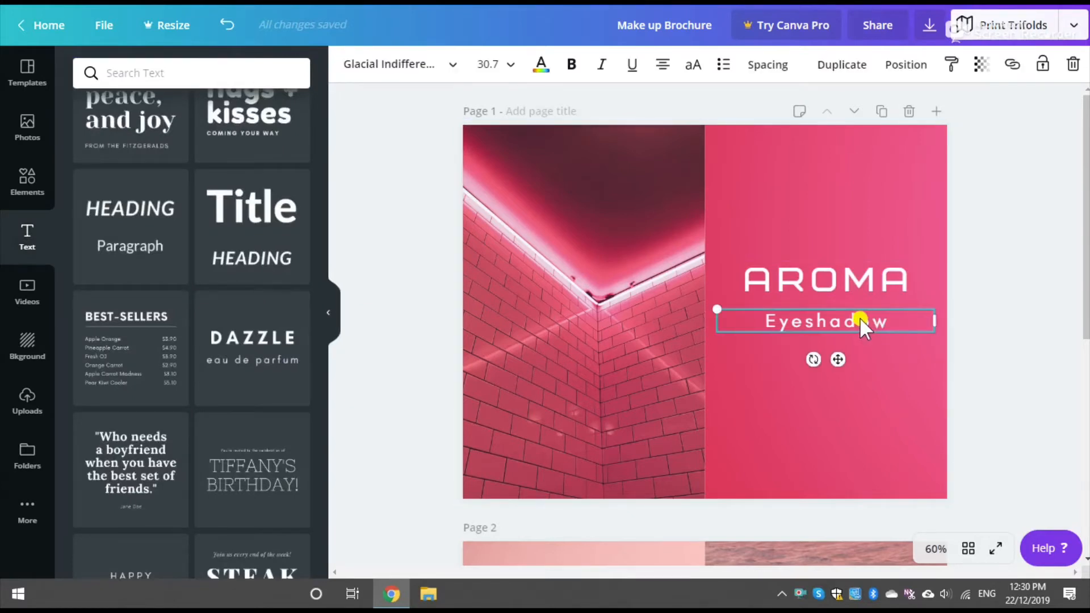
click(860, 316)
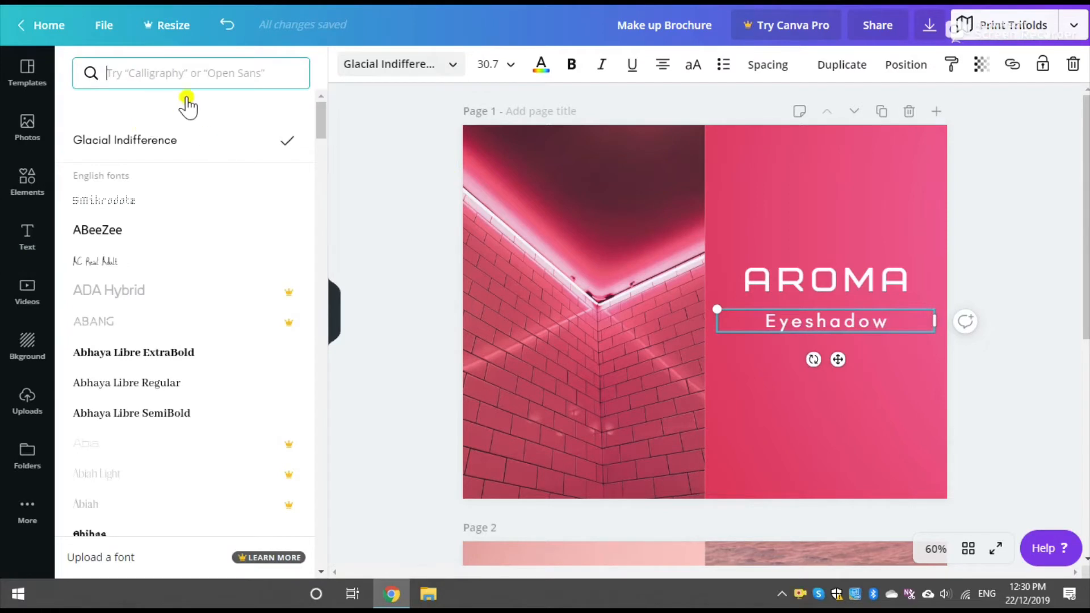
text(open sans)
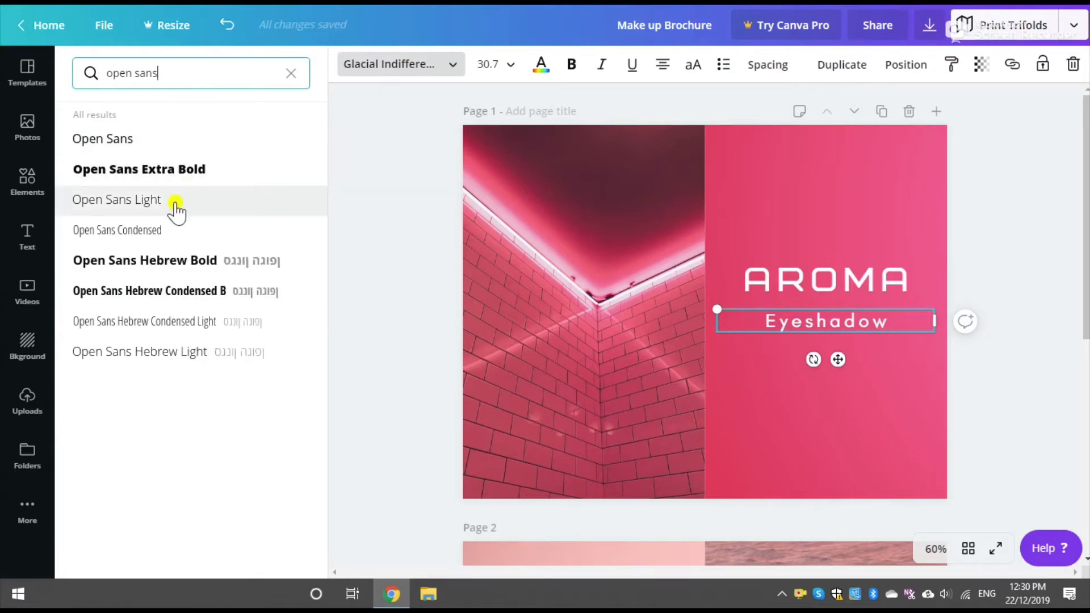
click(175, 202)
click(409, 287)
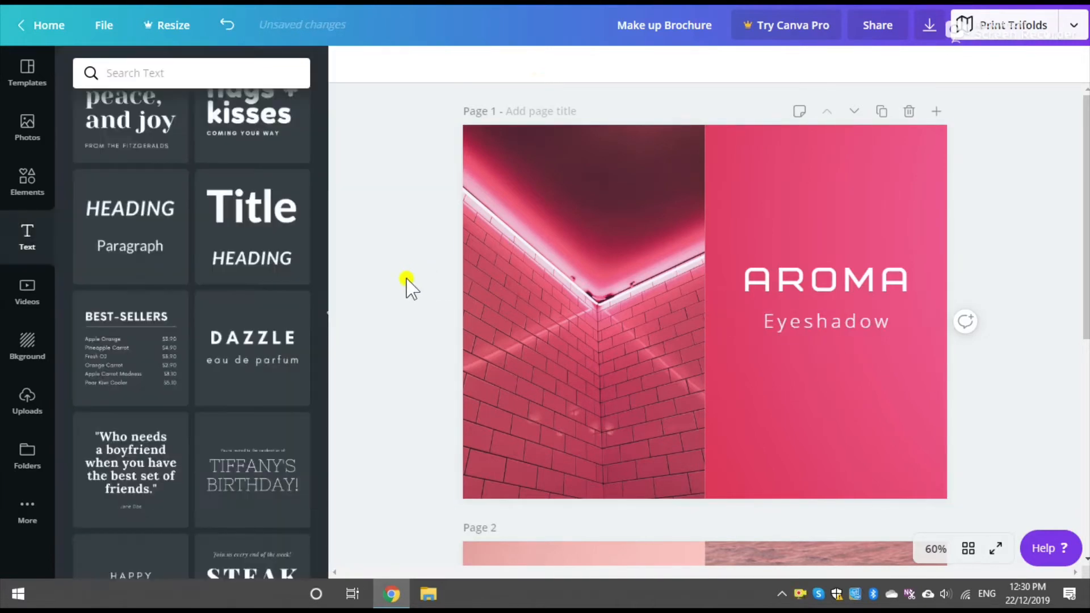
Step: Move the AROMA heading slightly down, closer to the Eyeshadow subtitle, and lock page 1's background grid in place
drag(890, 287, 892, 288)
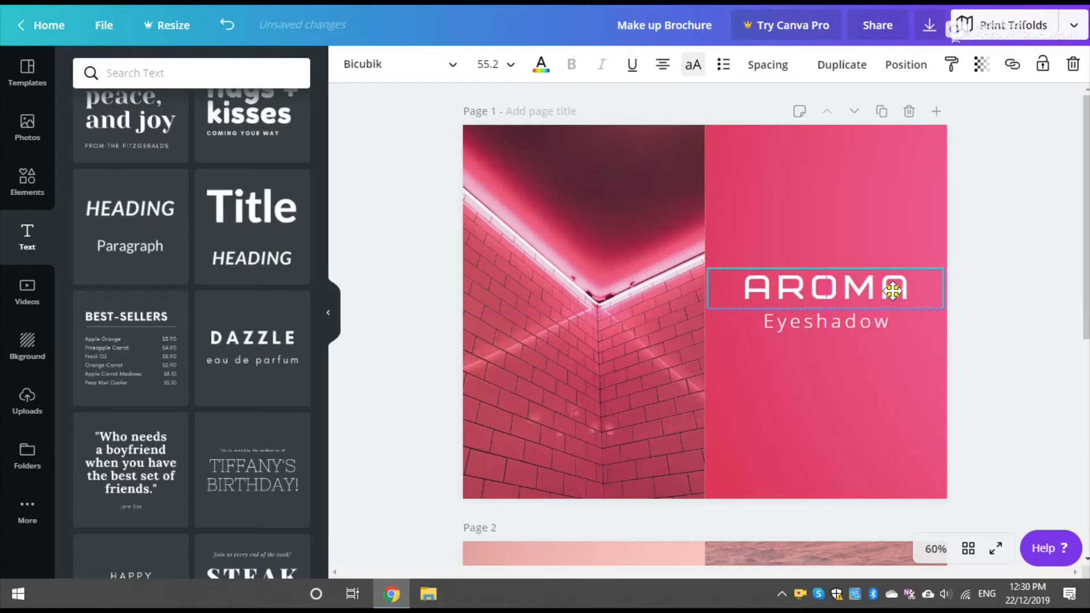
click(1012, 384)
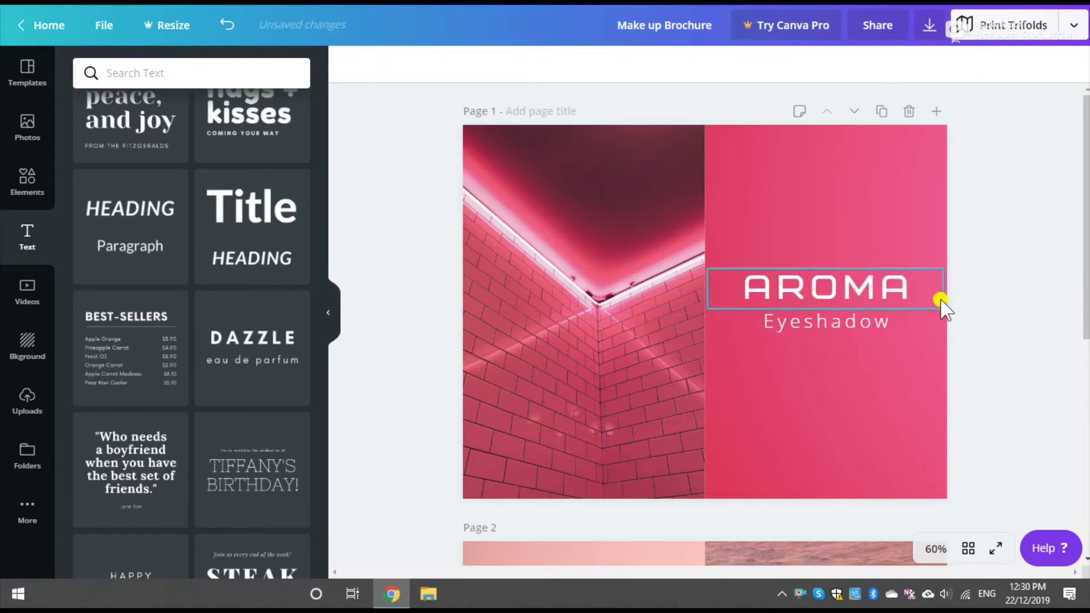
click(891, 171)
click(1044, 67)
click(1043, 203)
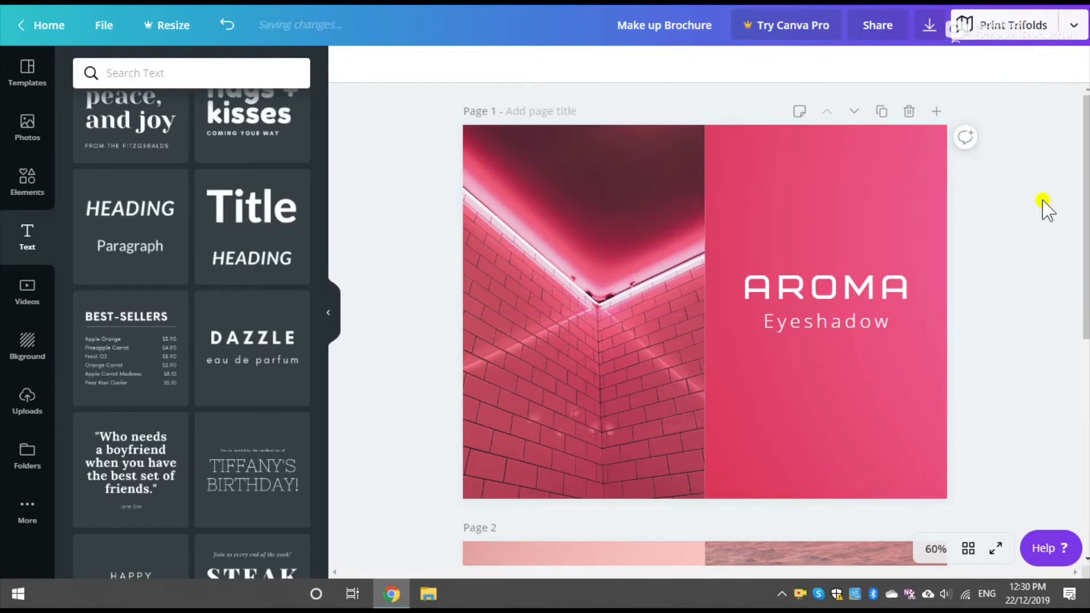
Step: Select the AROMA heading and Eyeshadow subtitle together and shift both slightly down on page 1
drag(936, 356, 776, 266)
drag(830, 287, 835, 294)
click(1022, 275)
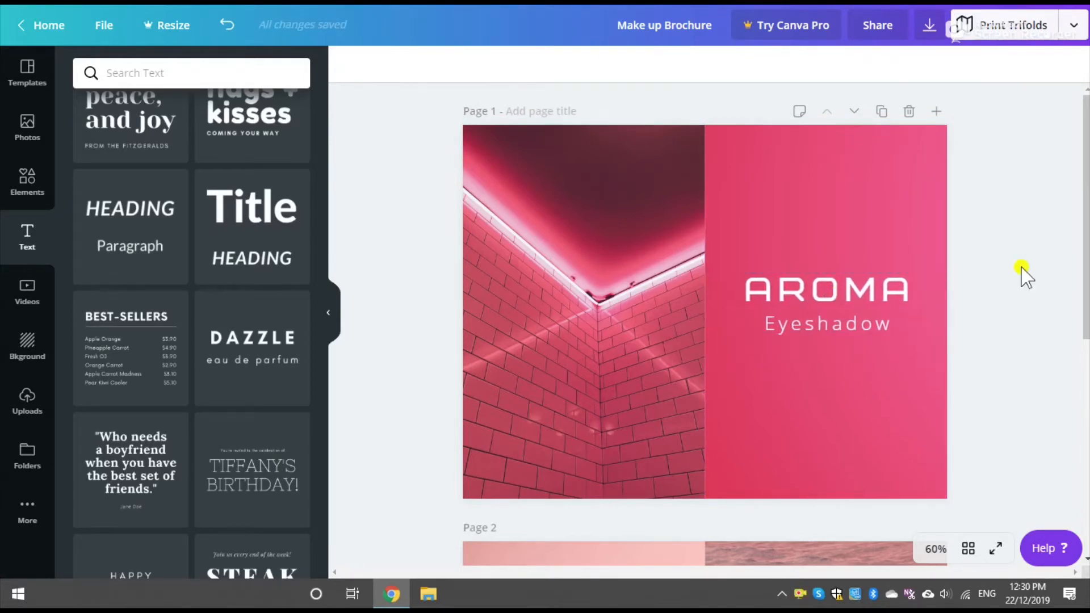
Step: Search the graphic elements for "eyeshadow"
mouse_move(1086, 142)
mouse_down()
mouse_move(1086, 352)
mouse_move(1085, 129)
mouse_up()
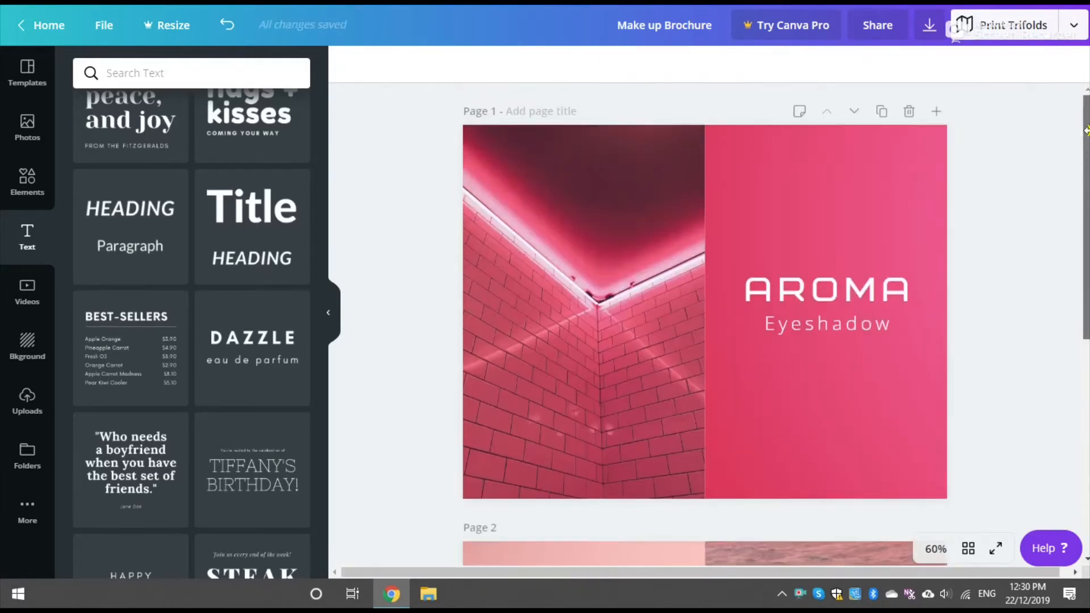
click(29, 181)
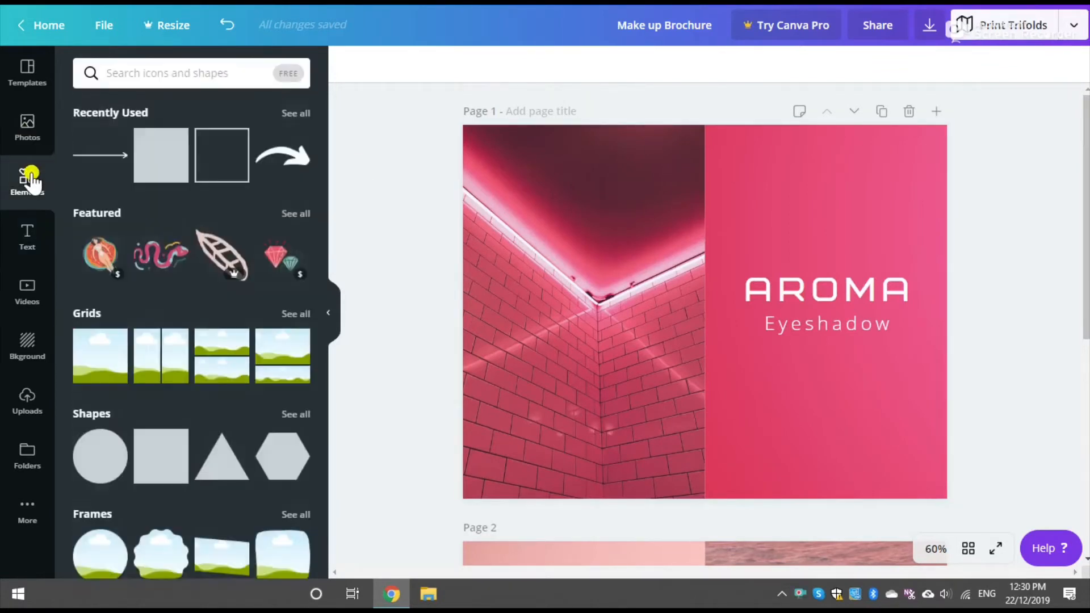
click(196, 76)
text(ey)
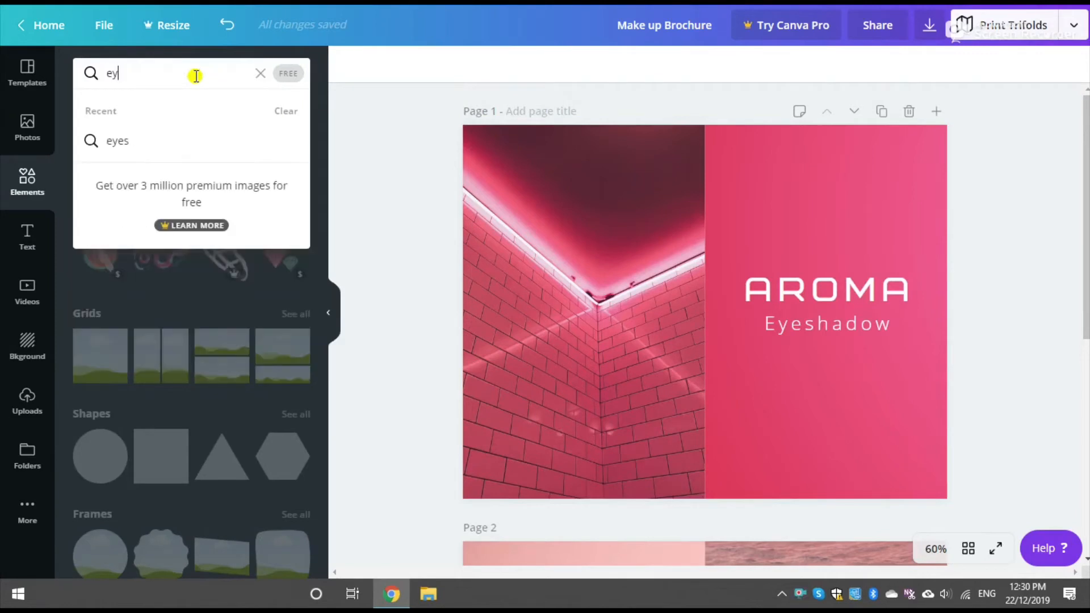
text(eshadow)
key(Return)
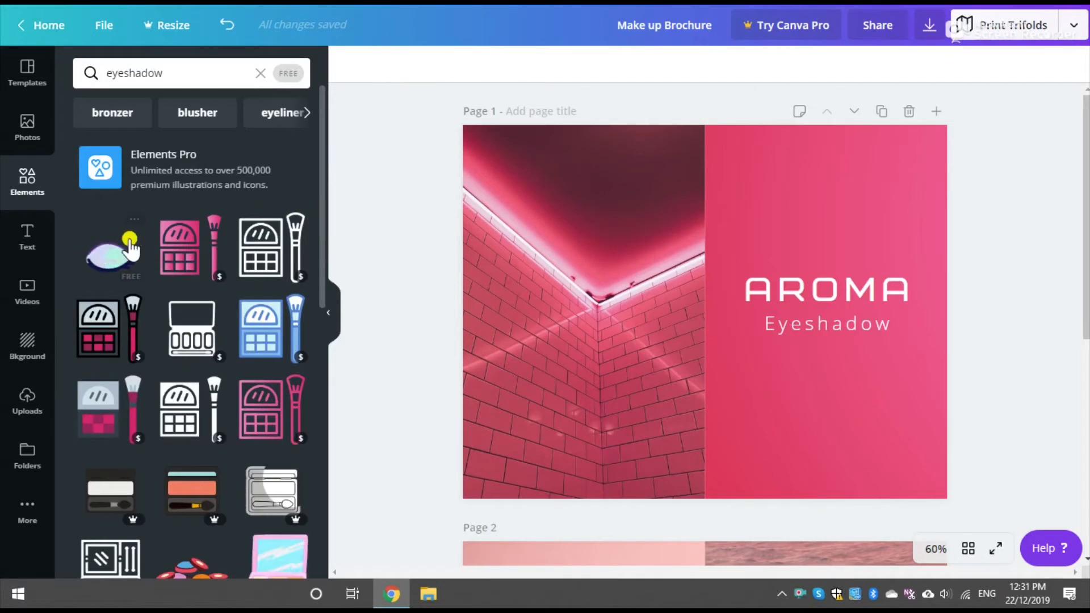
Step: Add the free animated eye-and-brush graphic to page 1, shrink it and place it above the AROMA heading
click(109, 256)
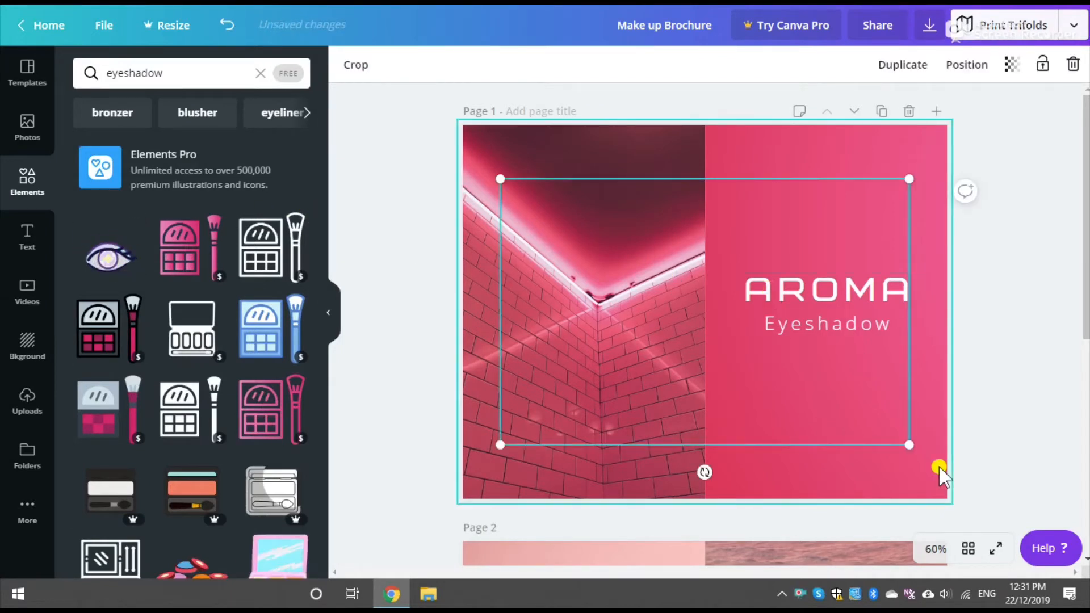
mouse_move(646, 308)
mouse_down()
mouse_move(662, 307)
mouse_move(662, 290)
mouse_up()
mouse_move(545, 227)
mouse_down()
mouse_move(827, 210)
mouse_move(803, 202)
mouse_move(804, 213)
mouse_up()
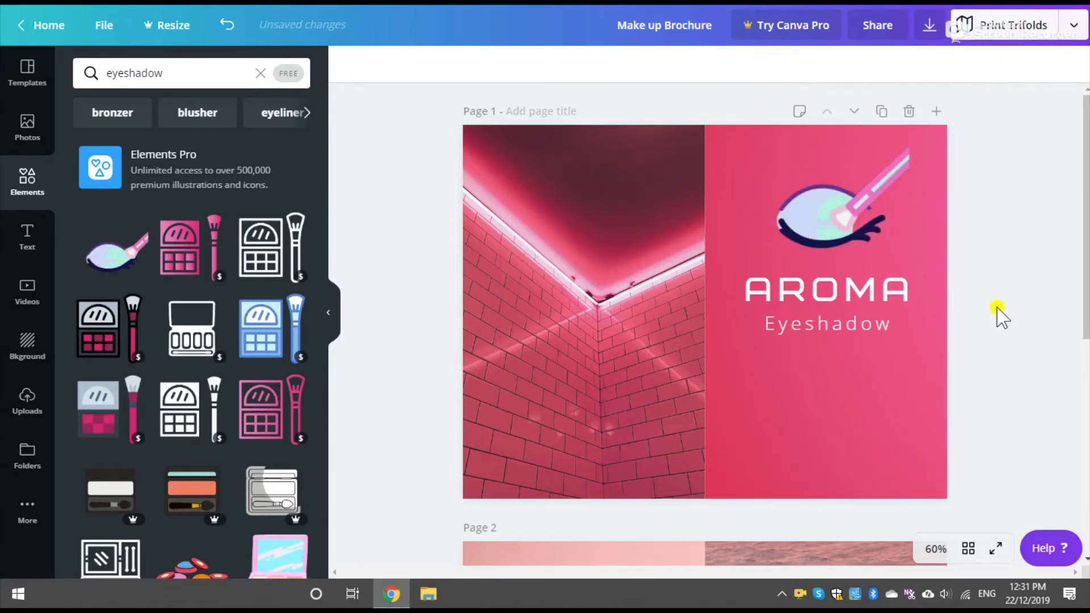
Step: Group the AROMA heading with the Eyeshadow subtitle
mouse_move(860, 335)
mouse_down()
mouse_move(859, 359)
mouse_move(791, 253)
mouse_up()
key(ctrl+z)
click(801, 66)
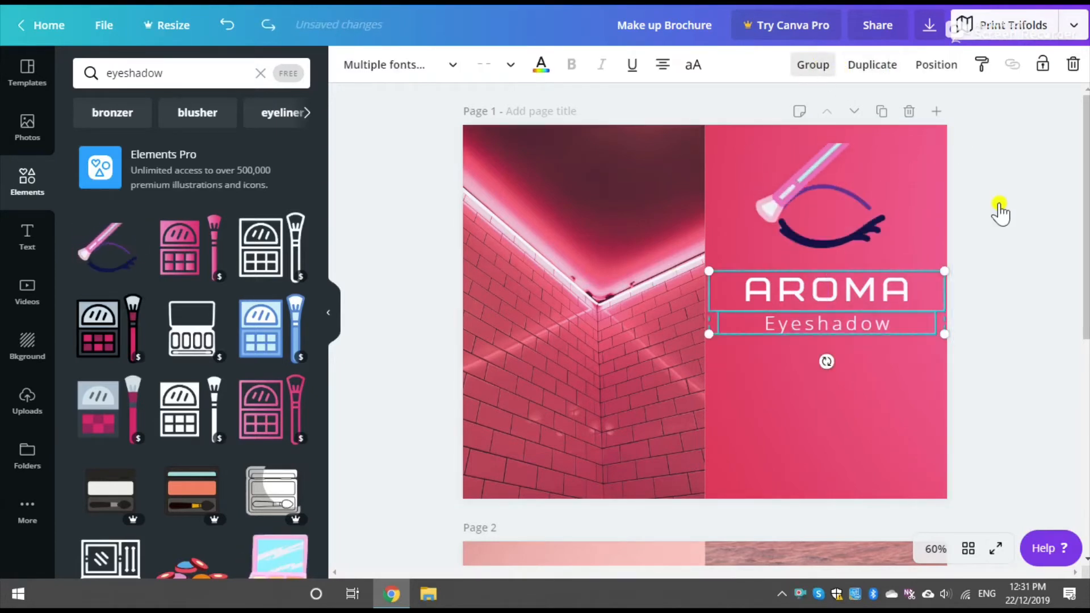
Step: Move the grouped text down to just below the middle of page 1 and lower the eye graphic to sit directly above it
drag(822, 312, 825, 353)
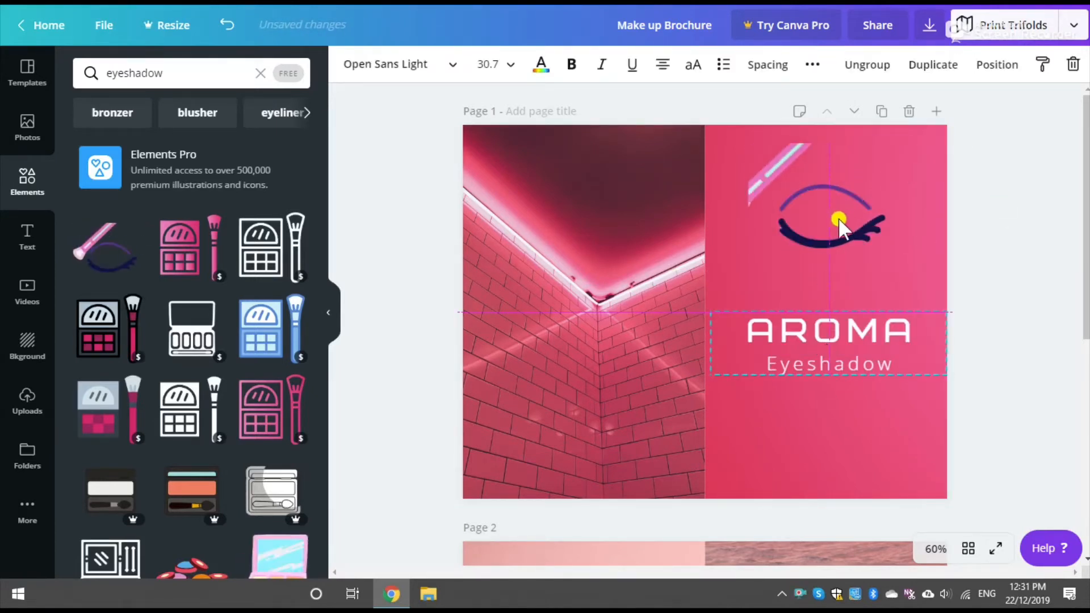
drag(837, 217, 841, 269)
click(977, 330)
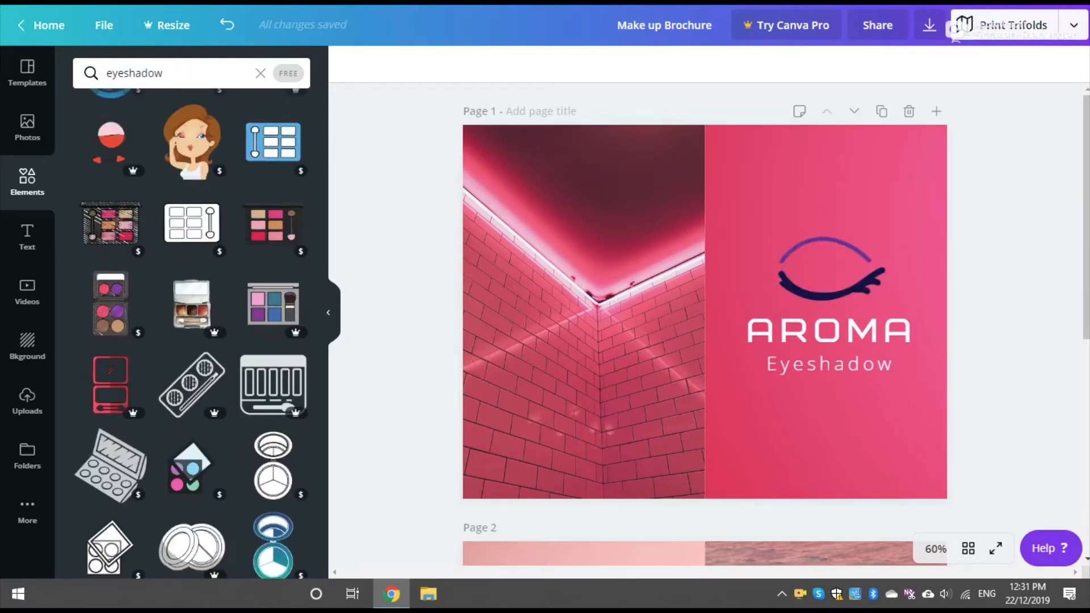
Step: Switch to another browser tab and open pixabay.com
key(ctrl+Tab)
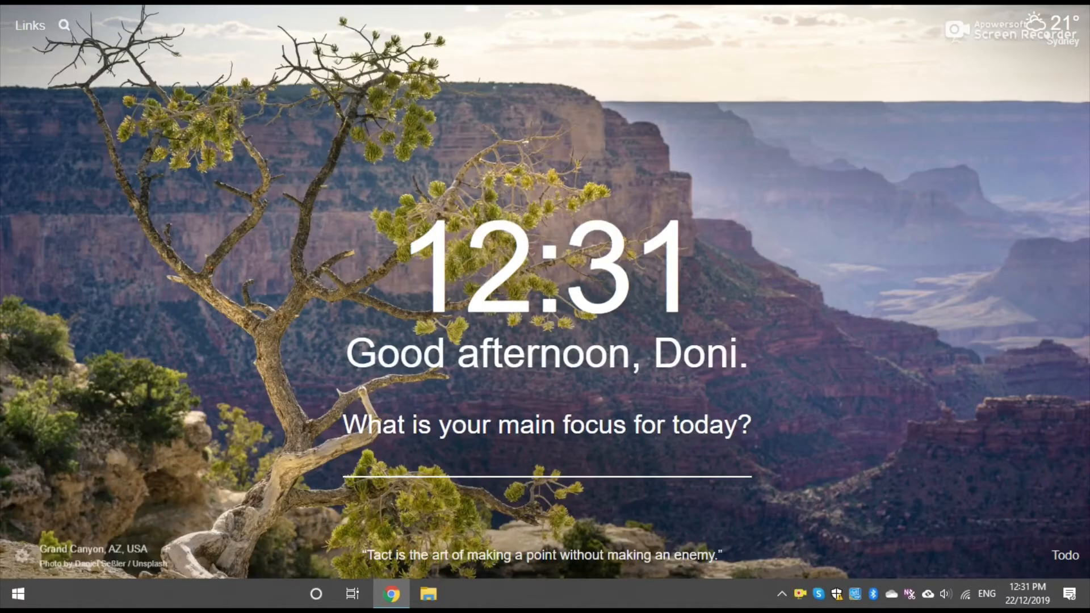
text(pixabay.com)
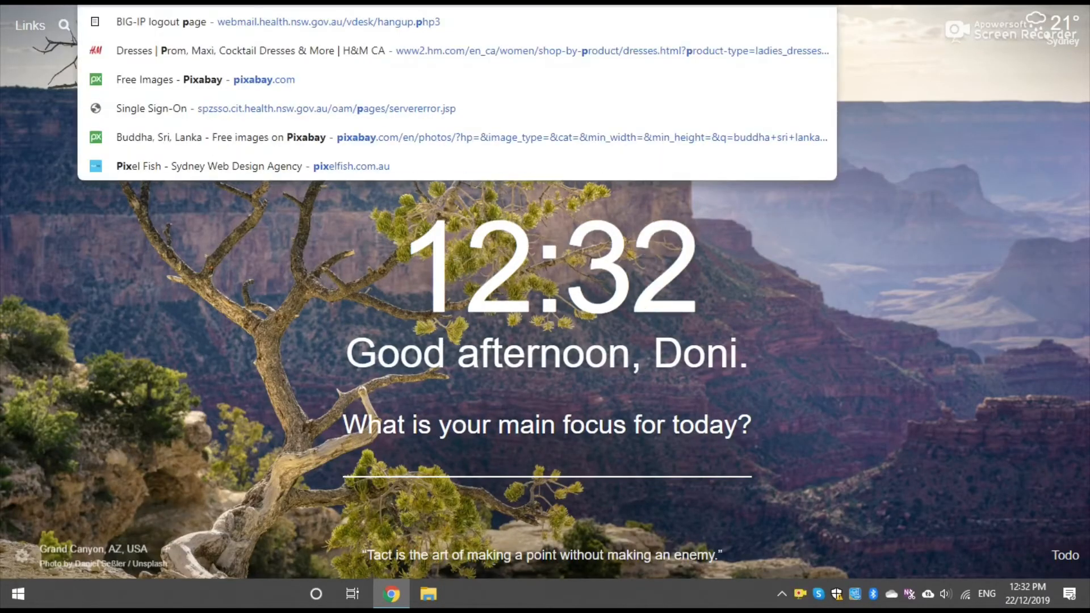
key(Return)
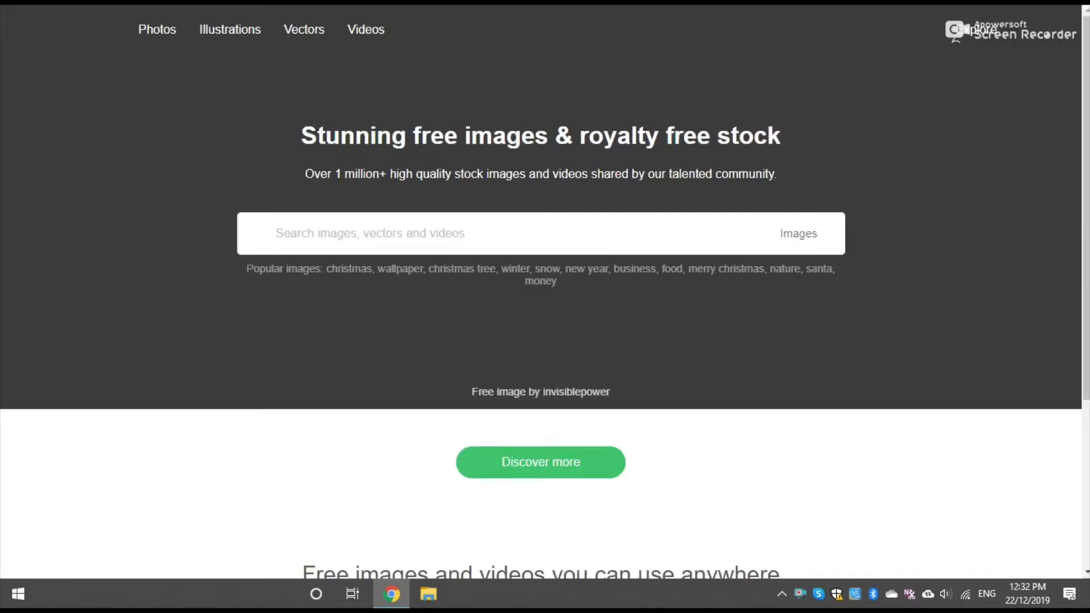
Step: Search Pixabay for "eye shadow" images and browse the results for a suitable make-up picture
click(452, 235)
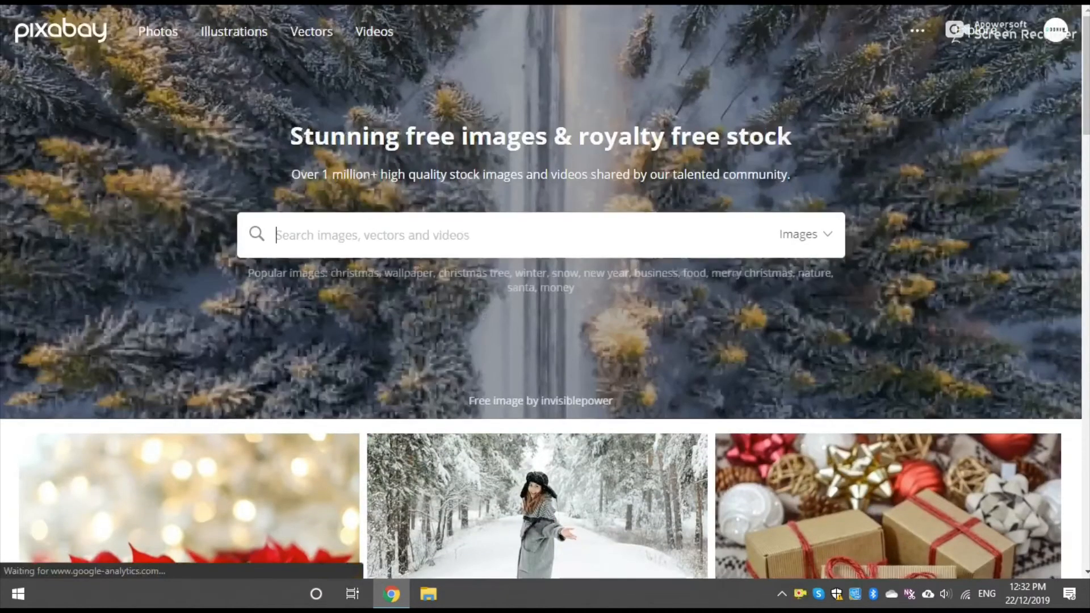
text(eye shad)
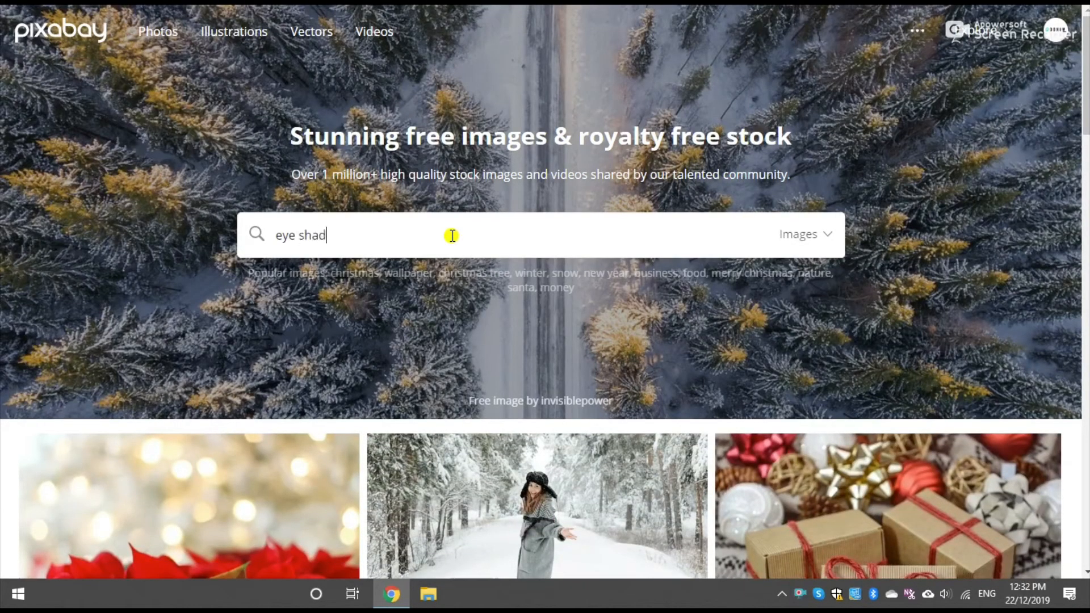
text(ow)
key(Return)
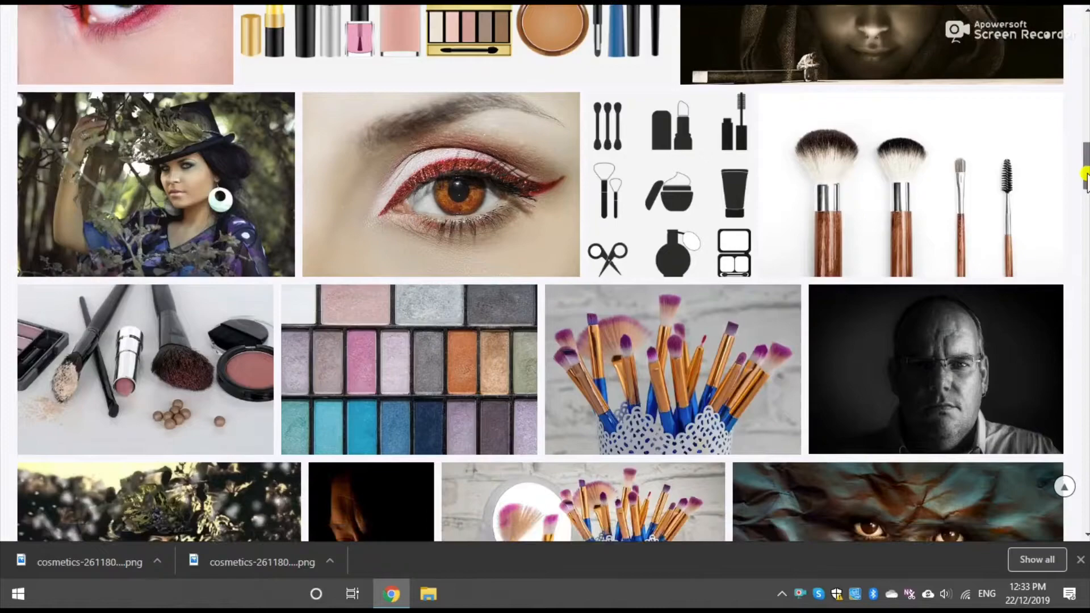
scroll(1084, 204, down, 5)
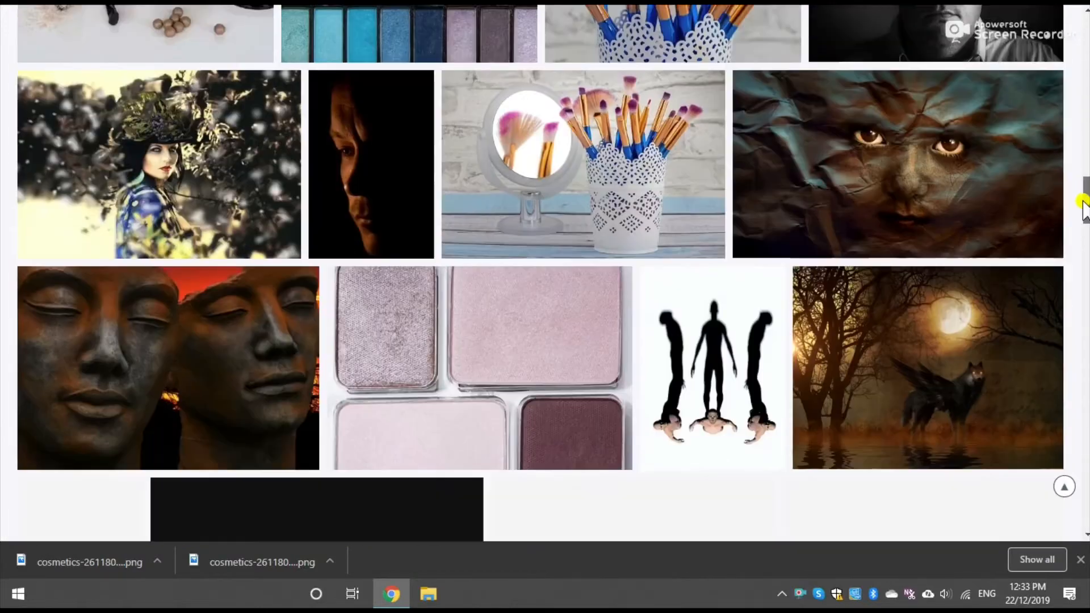
Step: Download the close-up photo of the brown eye with red glitter eyeliner from Pixabay at 1920×1280
drag(1082, 204, 1076, 162)
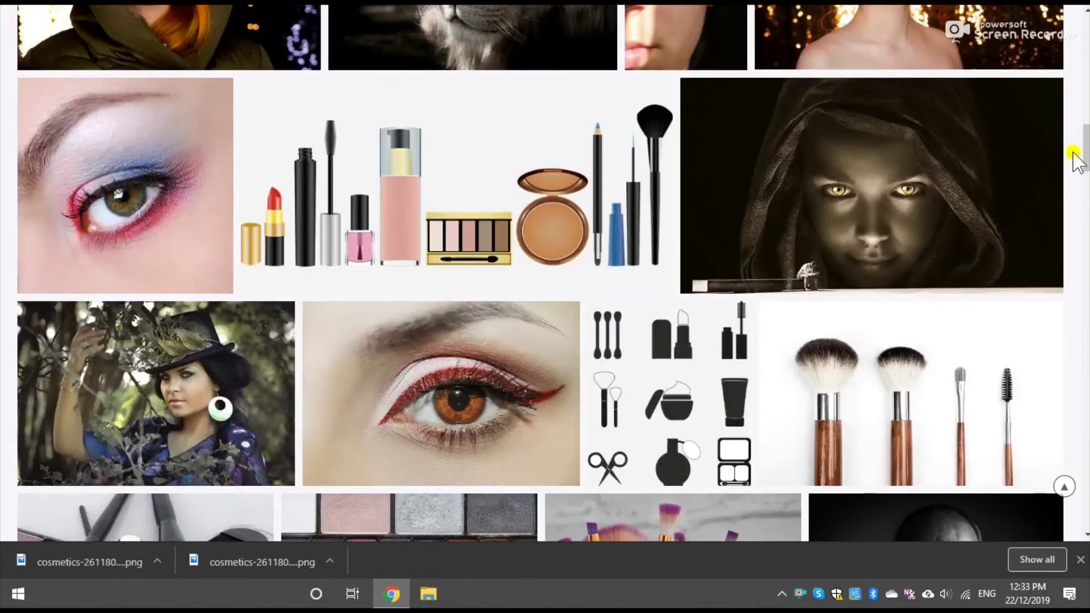
click(433, 392)
click(915, 224)
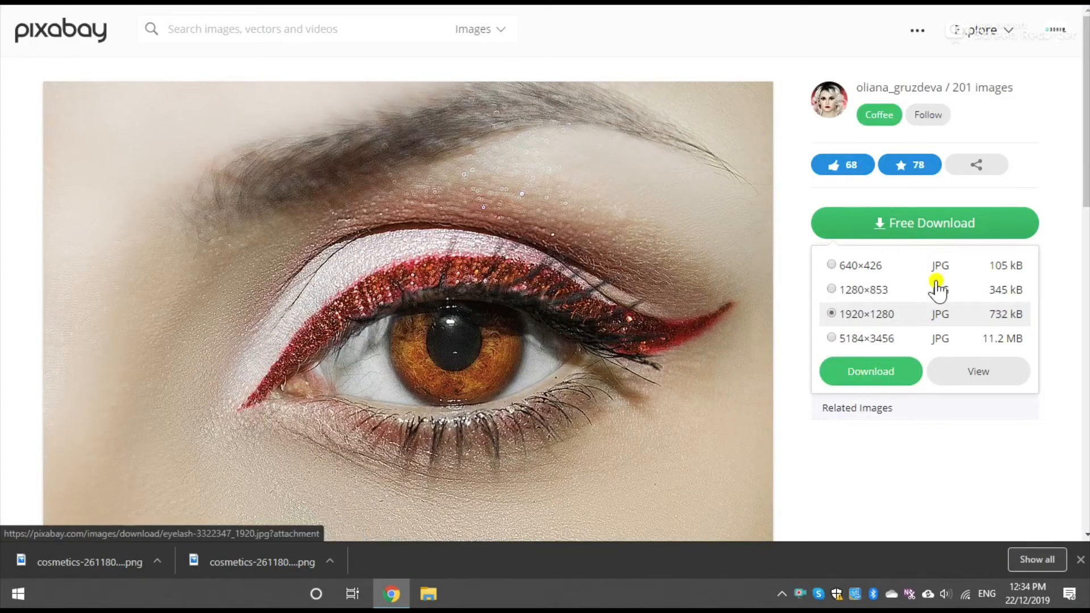
click(871, 371)
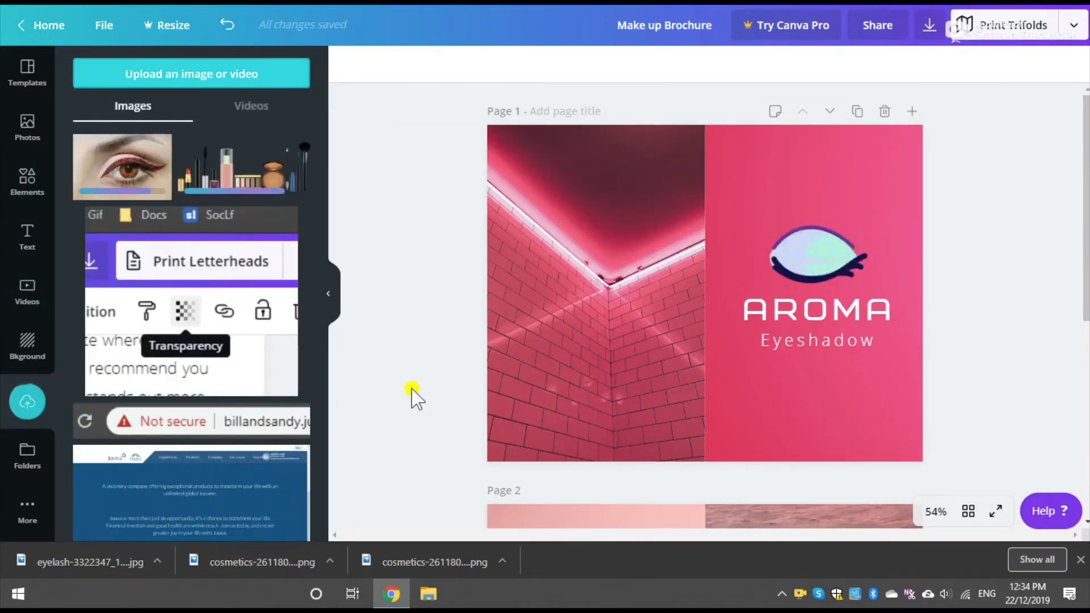
Step: Add the uploaded cosmetics picture to page 2 in Canva and crop it to only the eyeshadow palette
scroll(413, 396, down, 5)
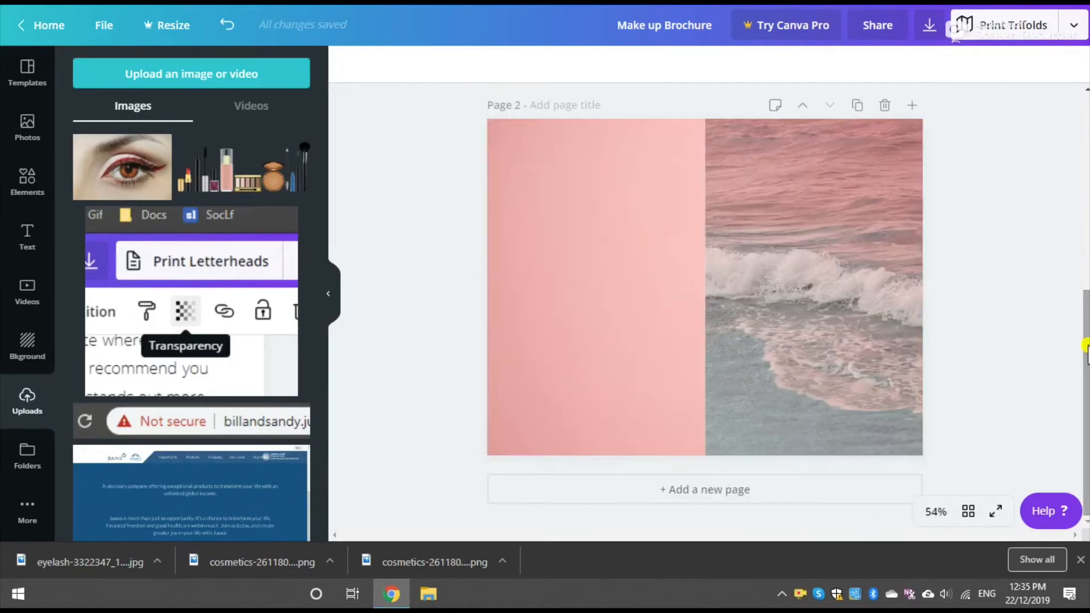
click(238, 183)
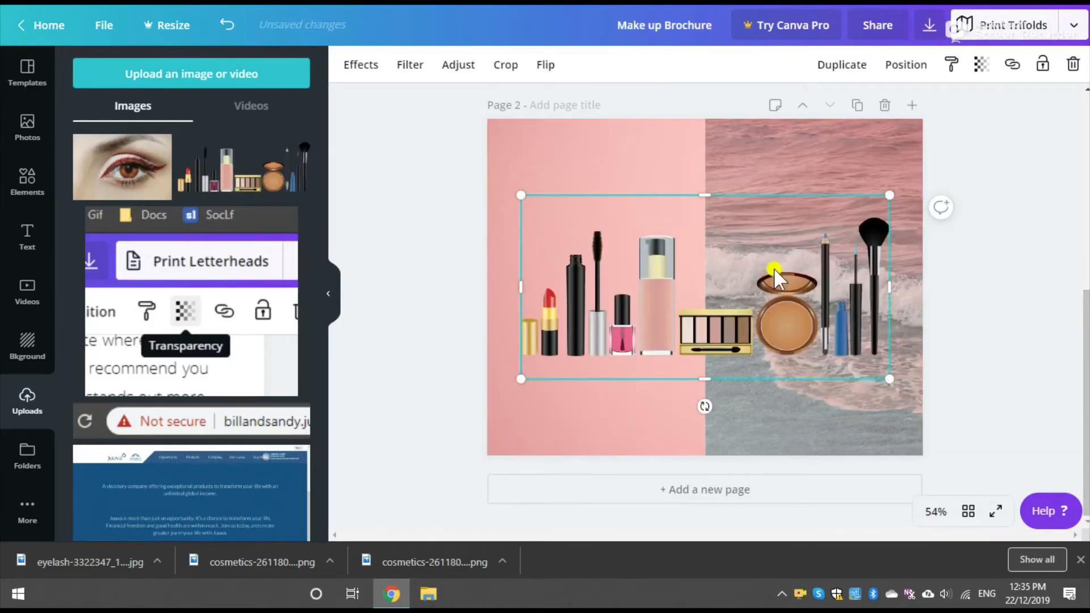
click(503, 66)
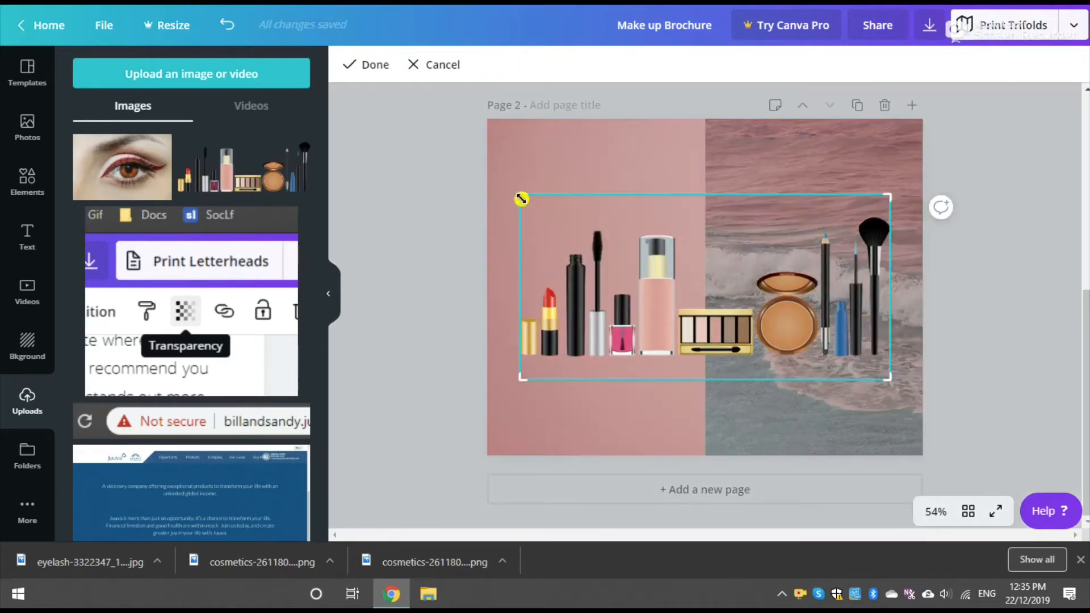
drag(521, 199, 678, 302)
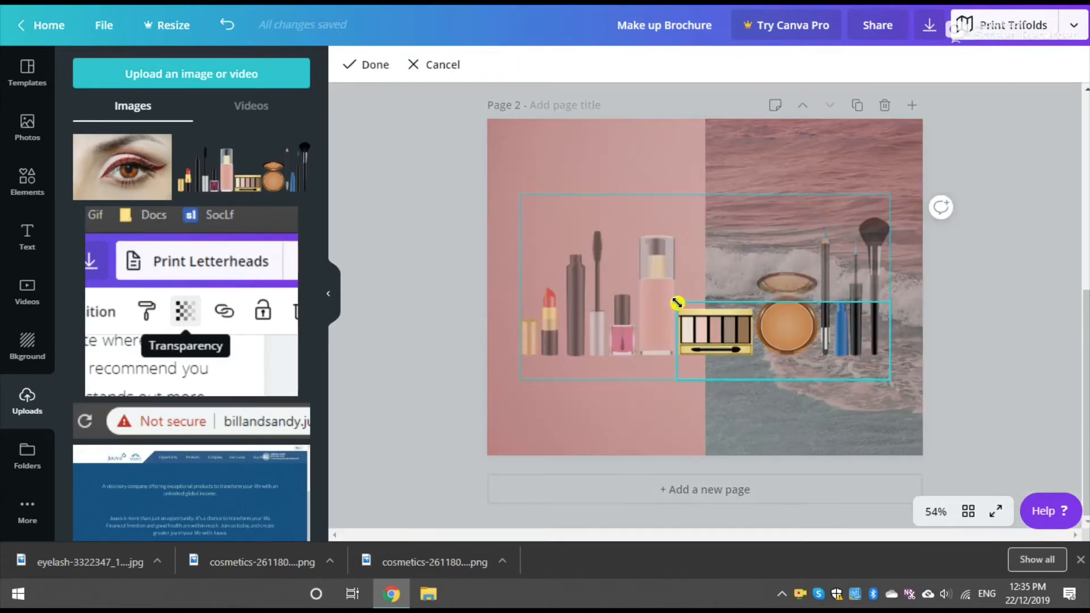
drag(889, 378, 761, 364)
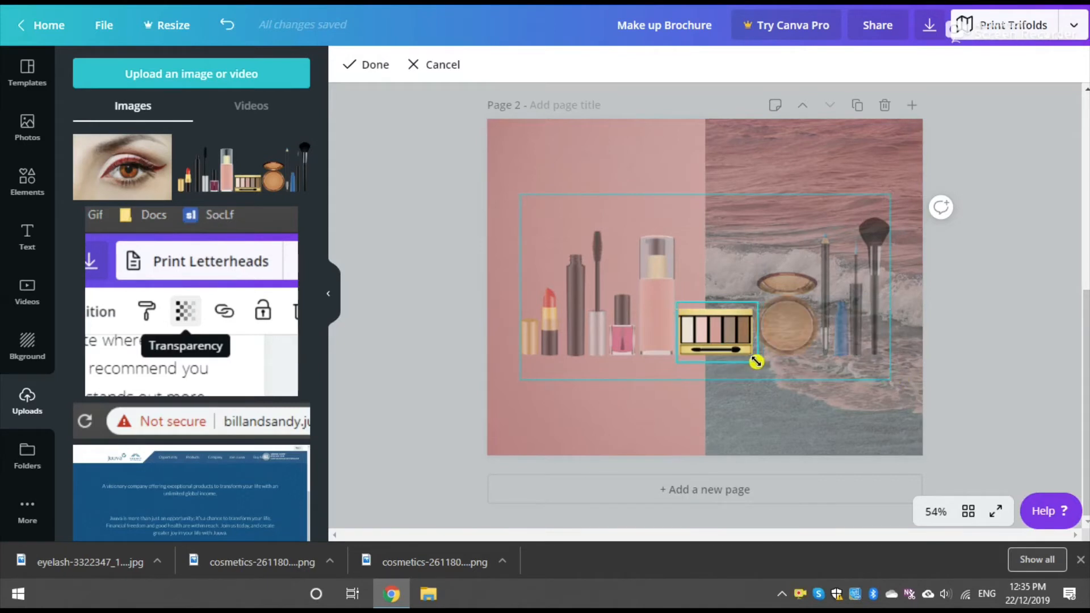
click(354, 66)
Step: Enlarge and tilt the cropped palette picture, and centre it vertically on the pink half of page 2
drag(677, 302, 513, 221)
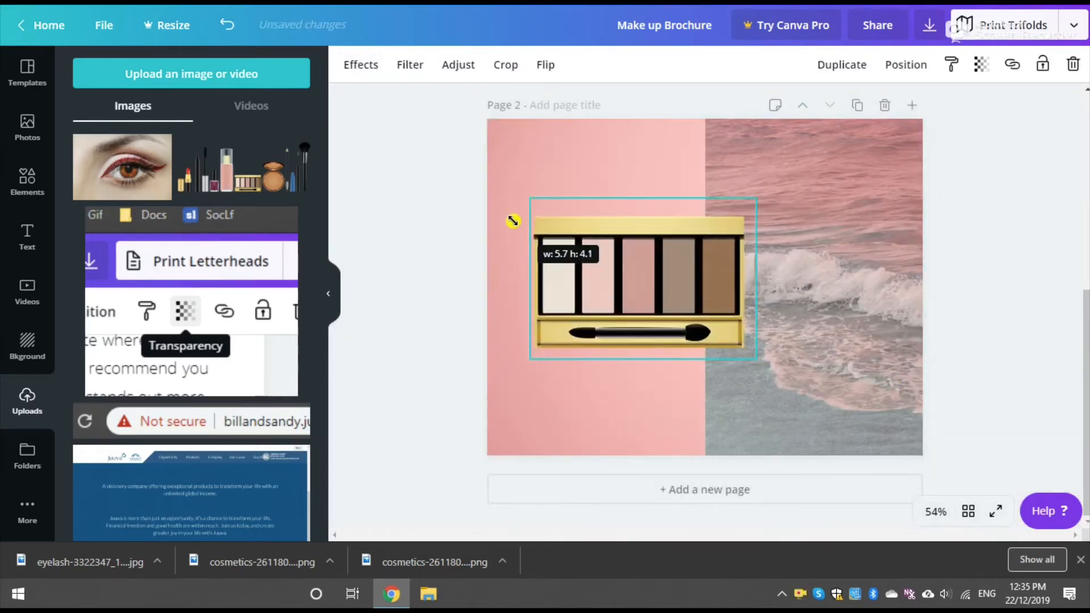
click(386, 381)
drag(704, 335, 593, 263)
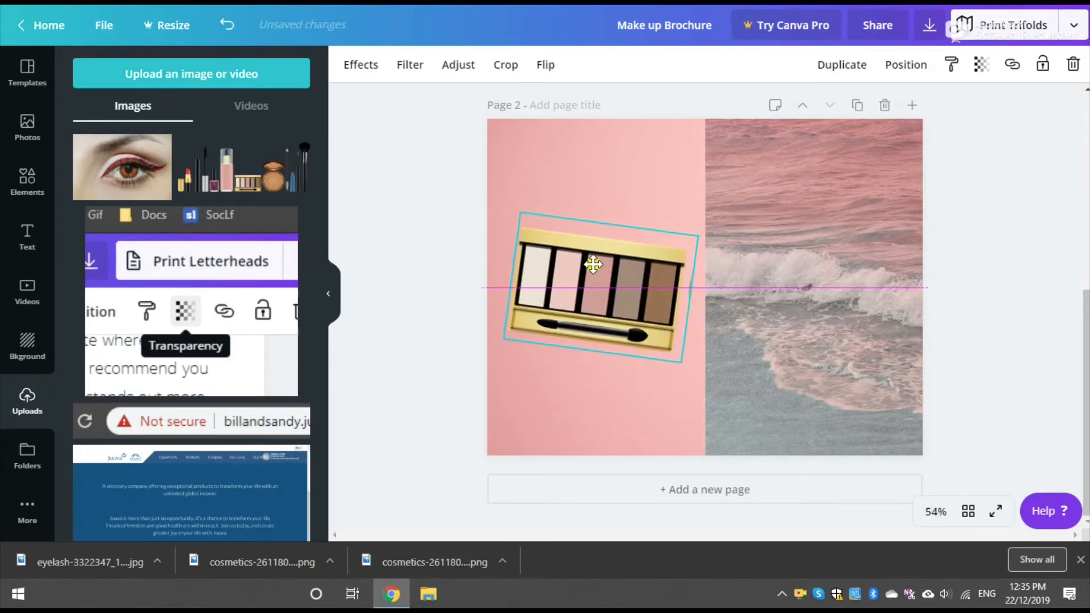
click(430, 324)
Step: Unlock the photo grid on page 2 and replace the sea photo with the uploaded eye photo
click(883, 187)
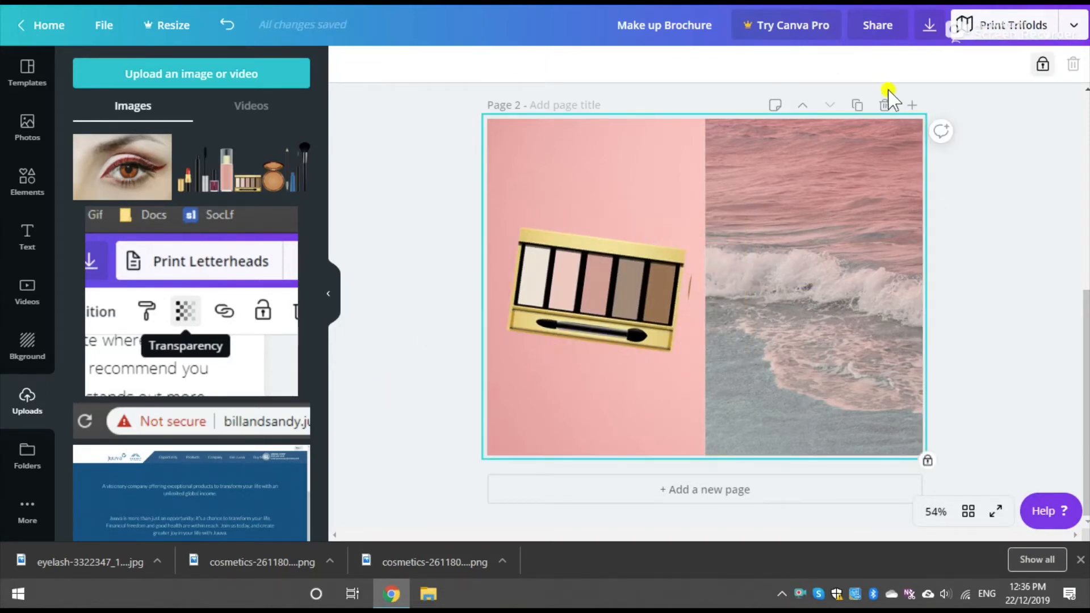
click(1044, 68)
click(1034, 158)
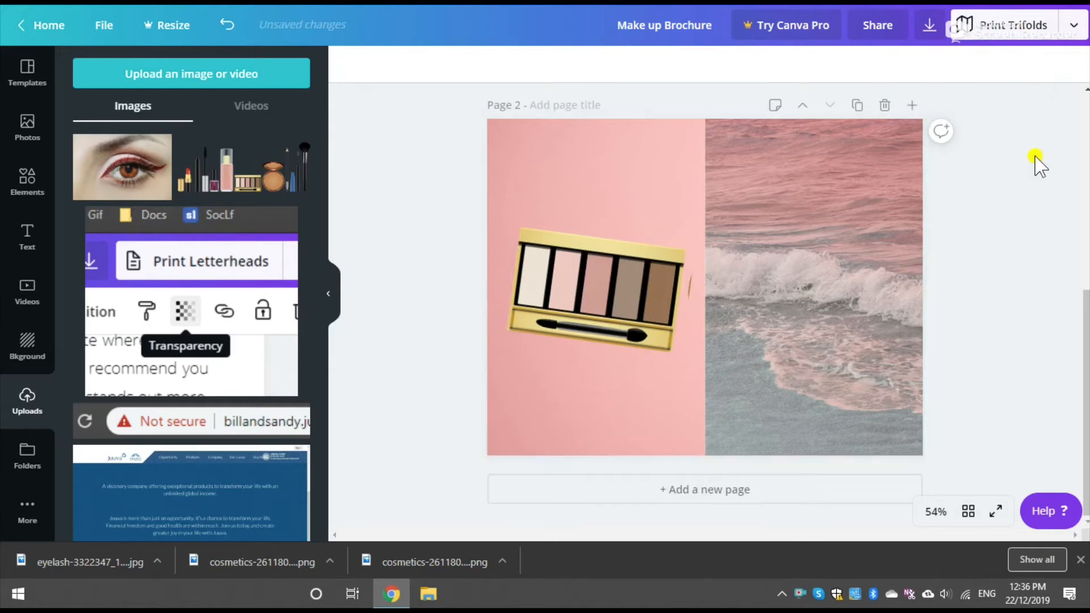
drag(106, 178, 791, 176)
Step: Shift the eye photo within its grid frame so the iris sits closer to the centre
click(851, 329)
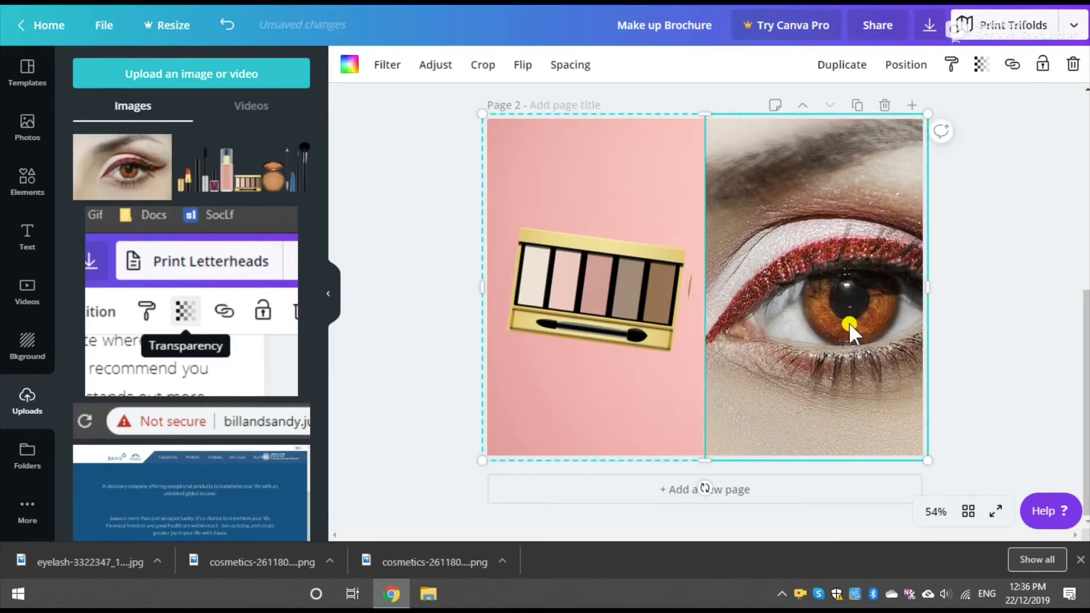
click(481, 67)
drag(803, 373, 779, 373)
mouse_move(1086, 425)
mouse_down()
mouse_move(1073, 156)
mouse_move(1073, 426)
mouse_up()
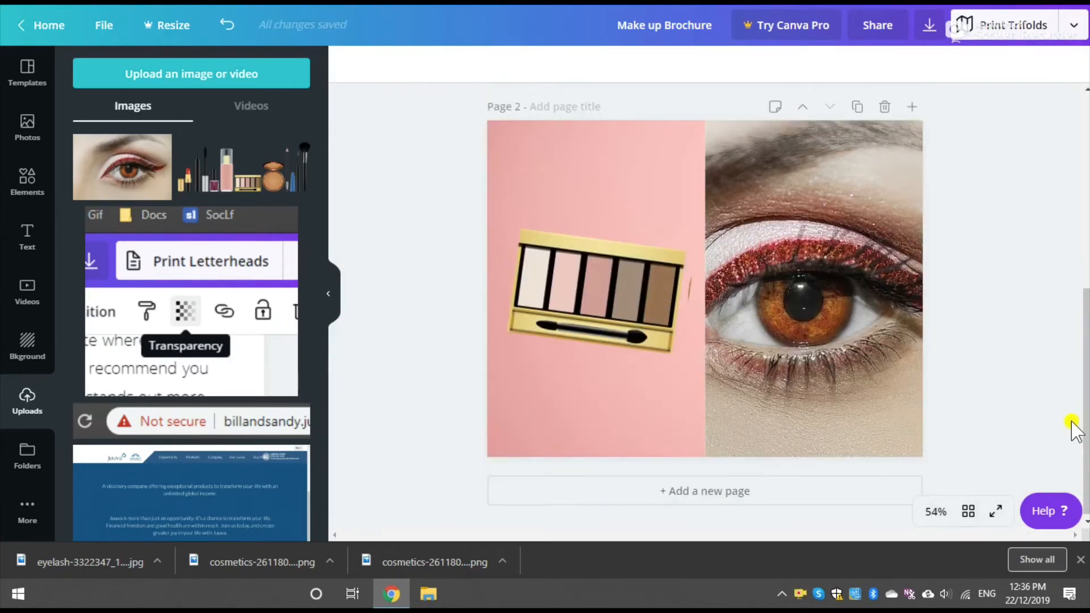
Step: Delete the eyeshadow palette picture from the pink half of page 2
click(596, 289)
click(354, 352)
click(664, 323)
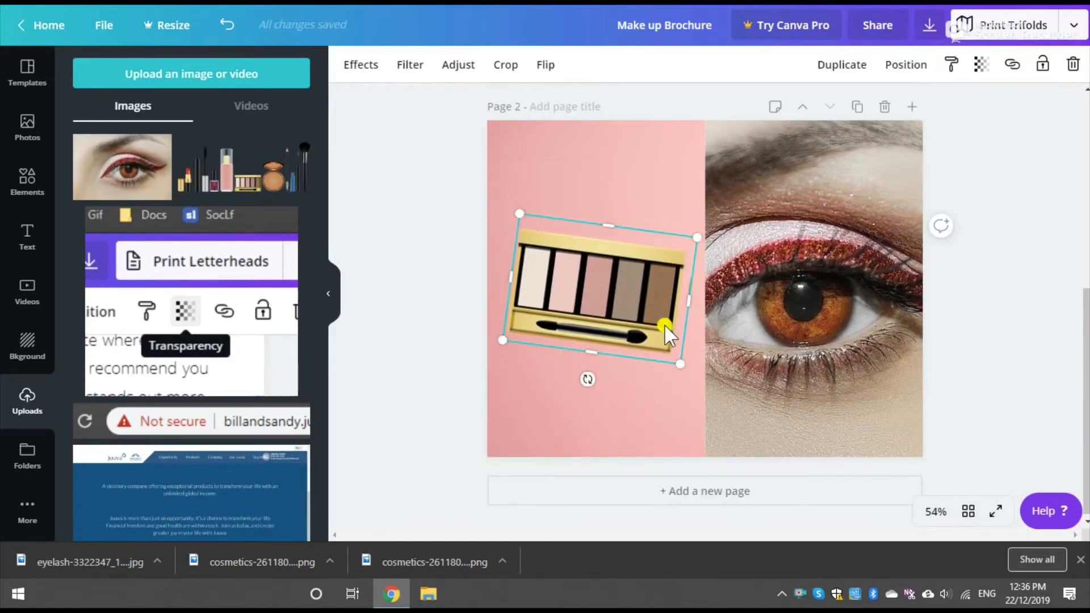
key(Delete)
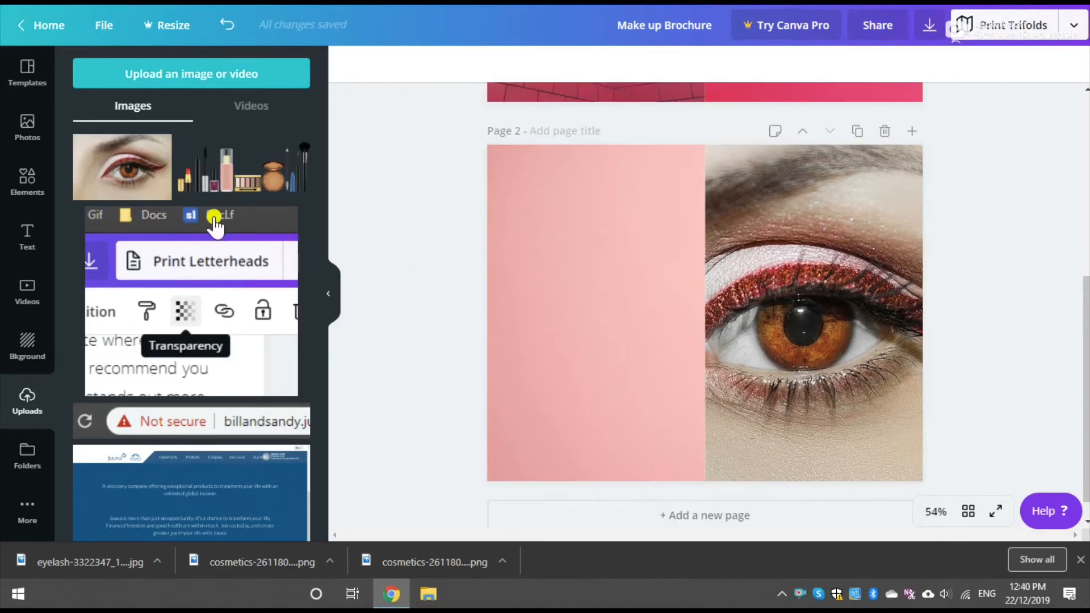
Step: Add the Title and italic HEADING text combination, scale it to about 4.2 × 1.5, and place it high on page 2's pink half
click(33, 233)
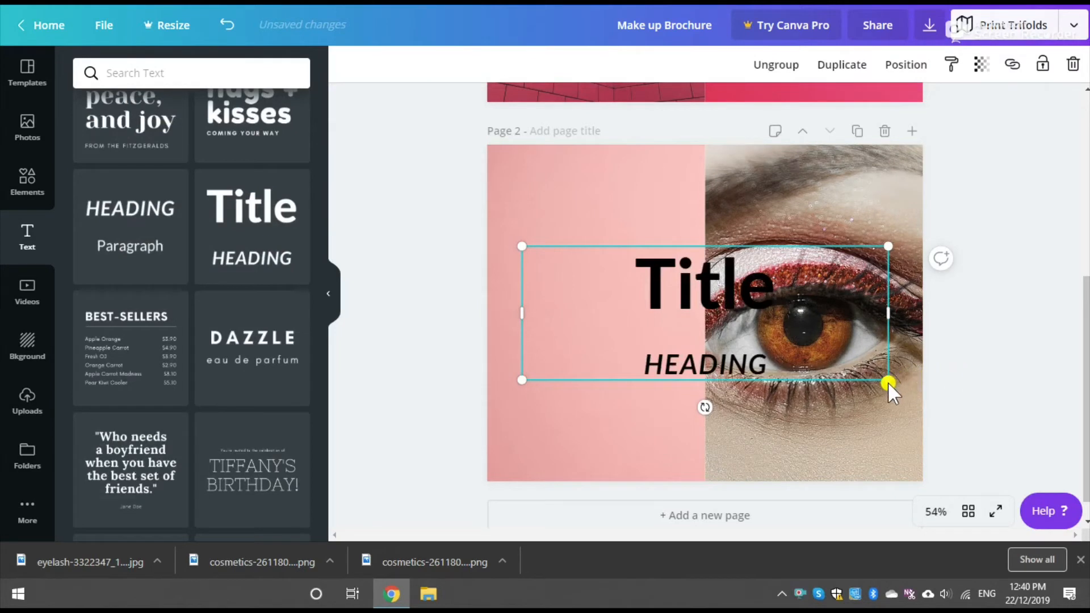
drag(888, 380, 693, 307)
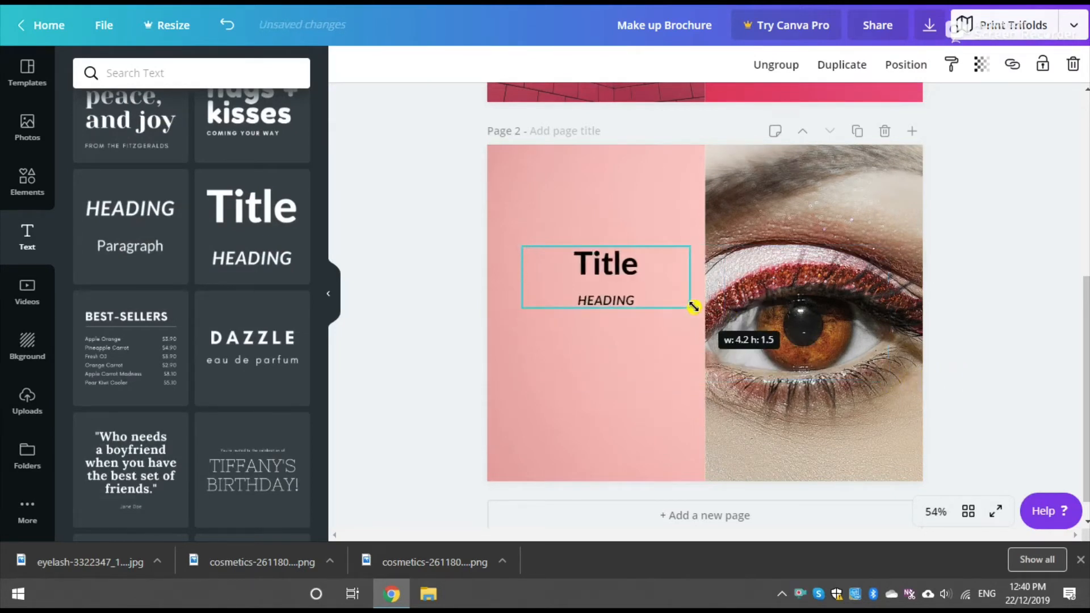
drag(616, 268, 611, 227)
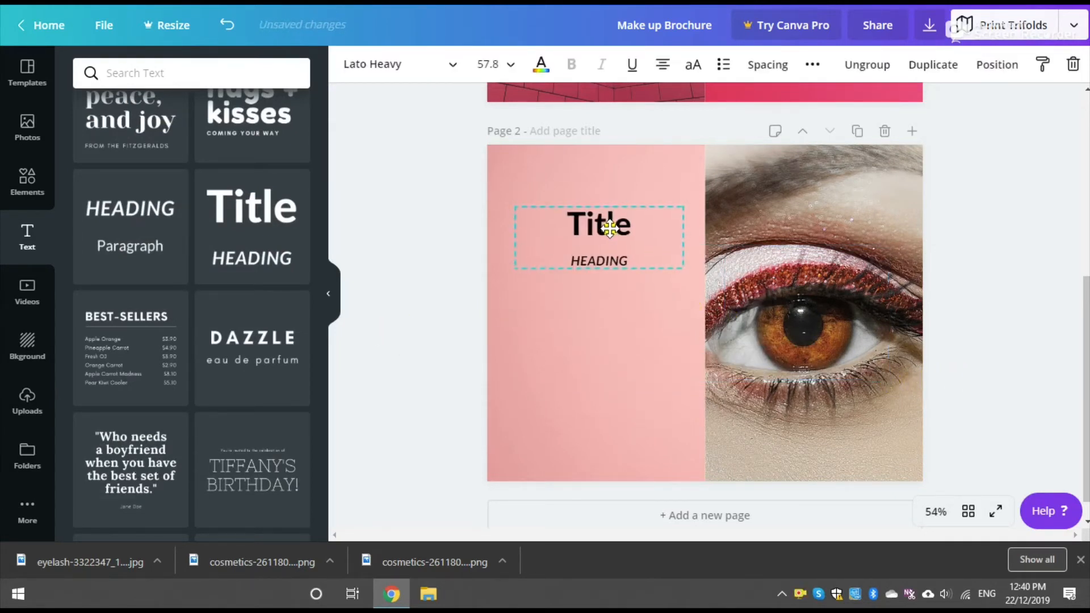
Step: Replace the Title placeholder on page 2 with "High quality is the norm."
double_click(610, 227)
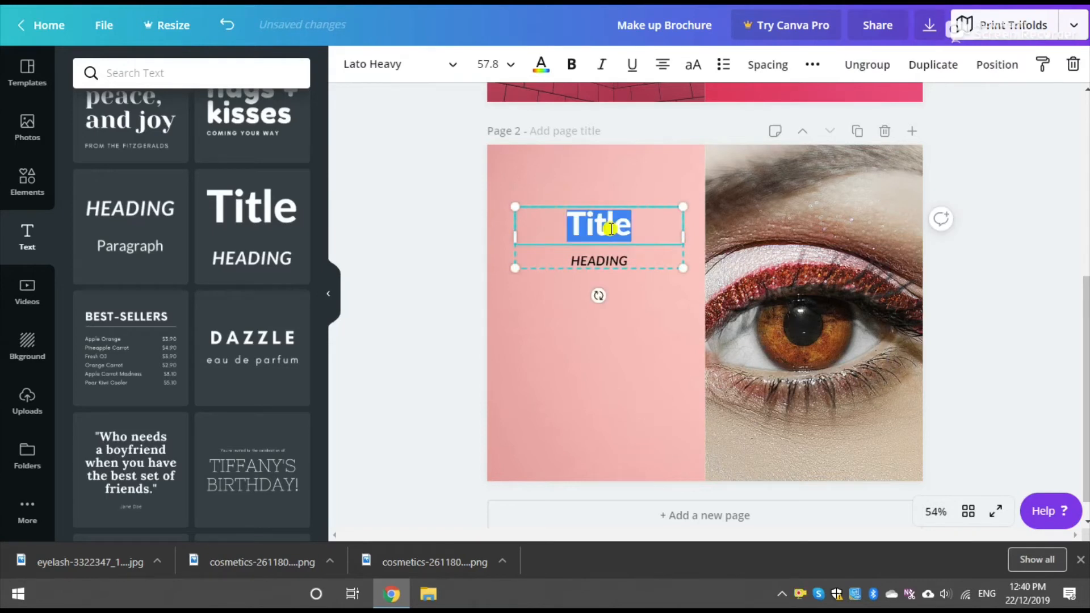
text(A)
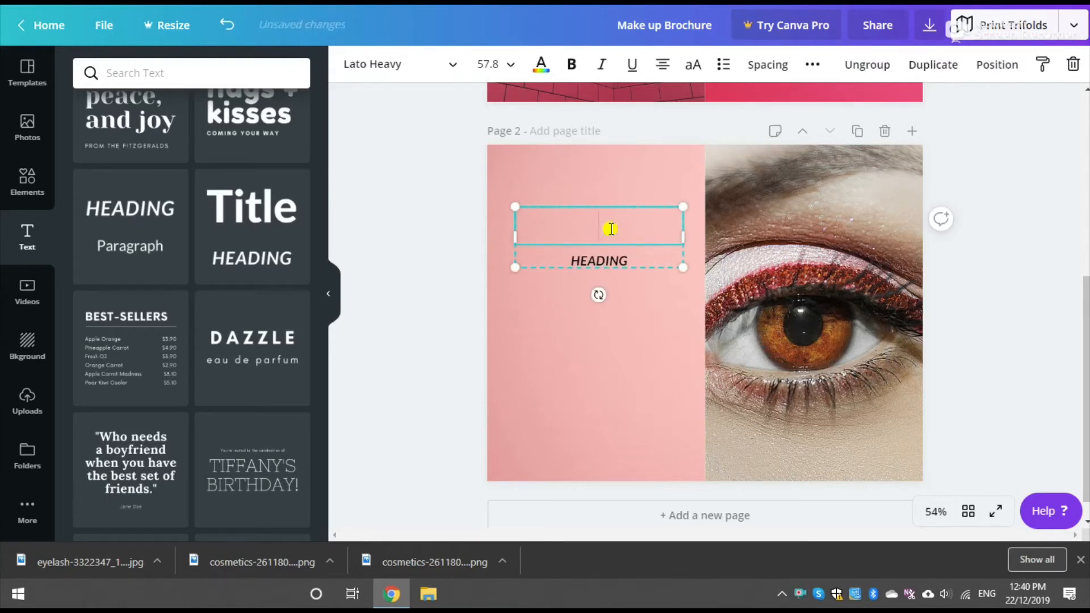
text(High quality)
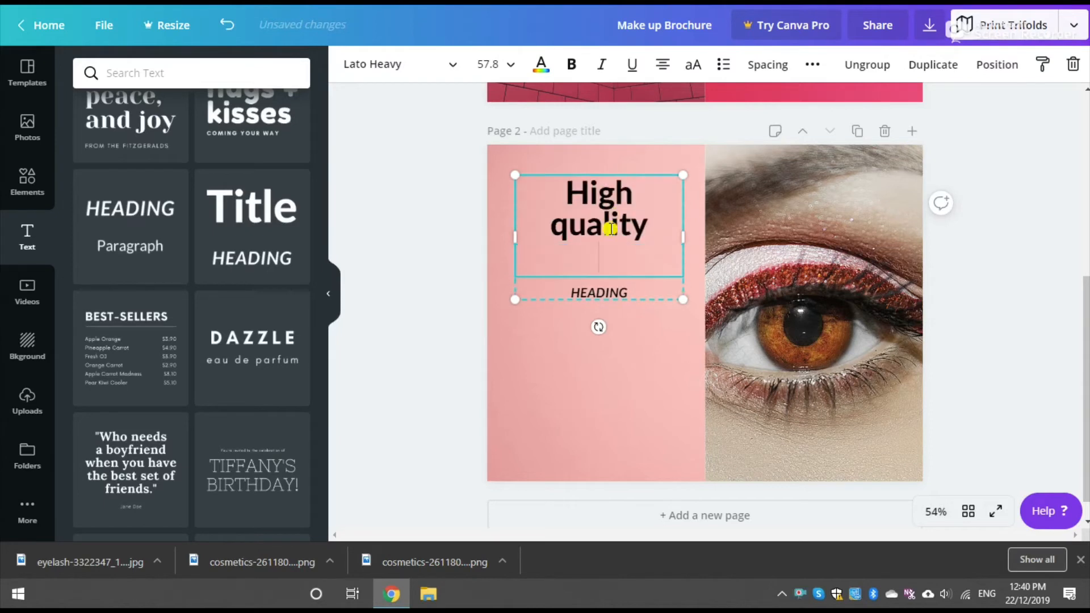
key(BackSpace)
text(is the norm.)
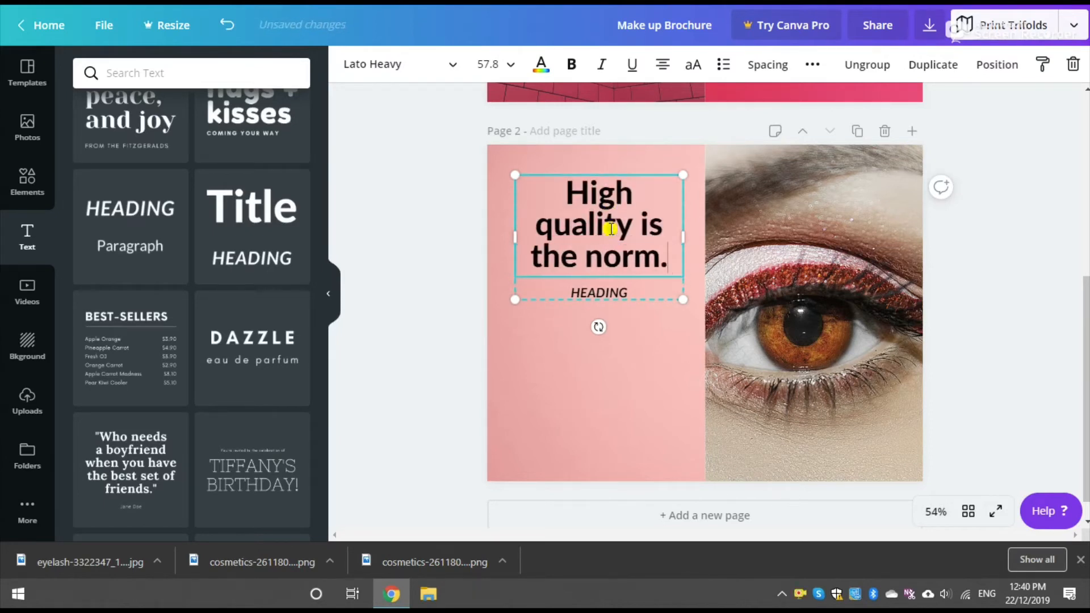
key(Escape)
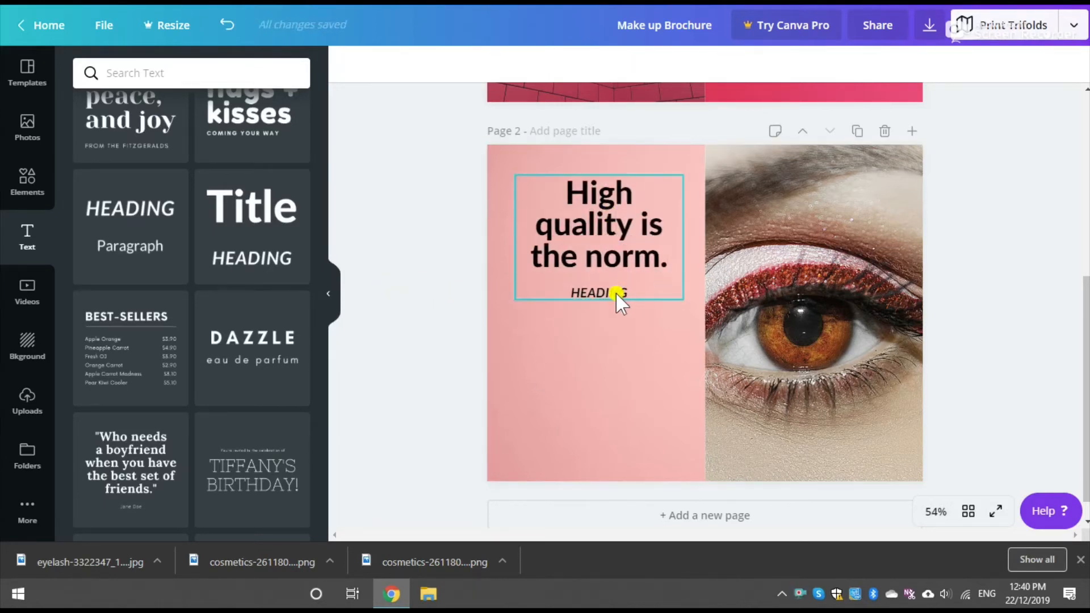
Step: Ungroup the text combination and replace the HEADING placeholder with "Aroma eyeshadow is not your average eyeshadow." in capitals
click(617, 293)
click(884, 65)
text(T YOUR A)
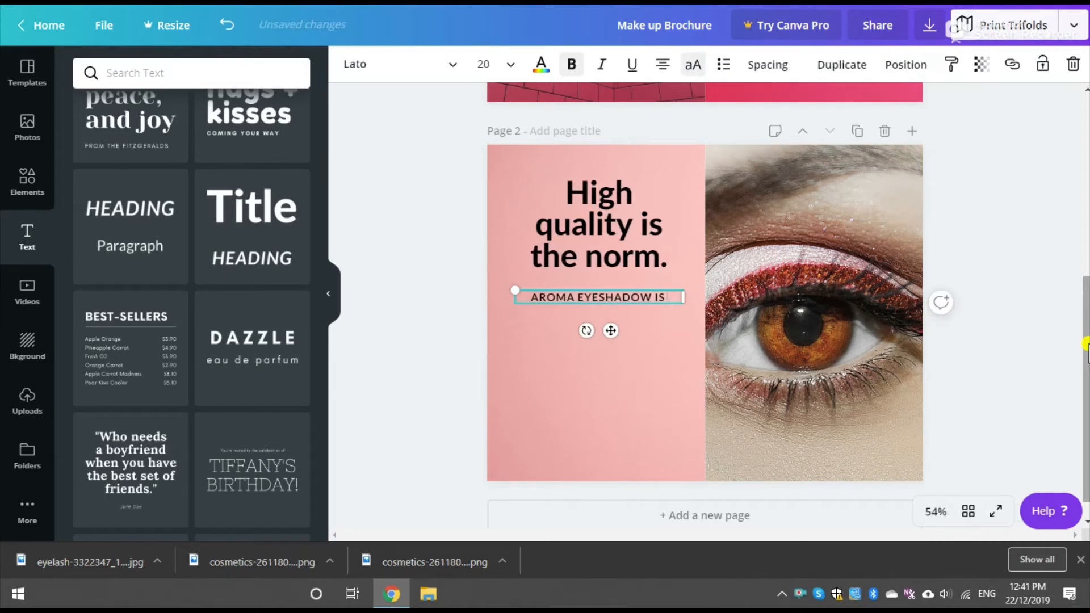
text(VERAGE EYESHADOW.)
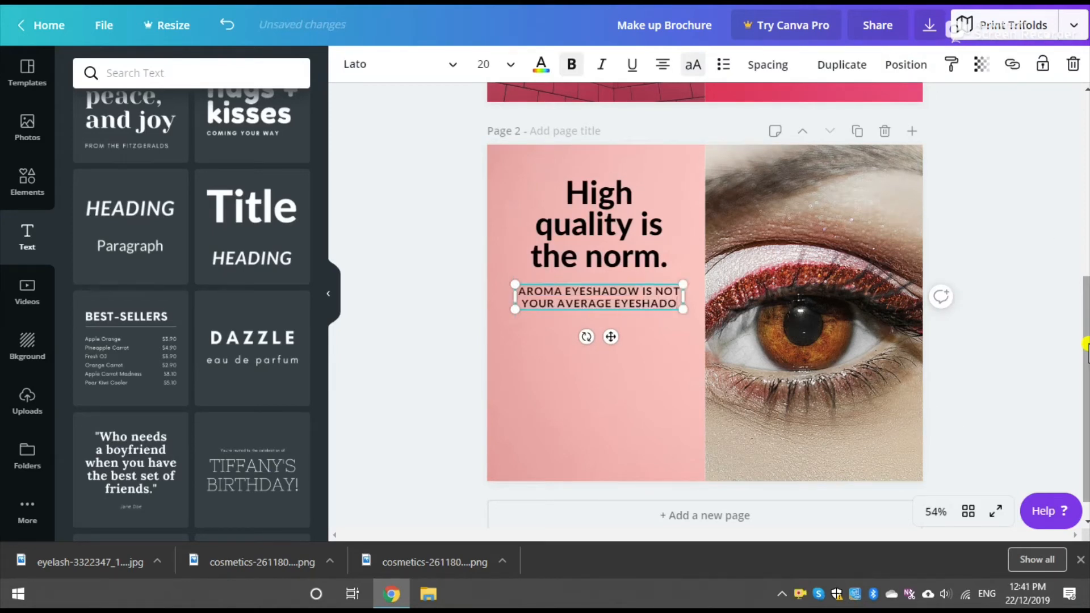
Step: Turn off all caps for the paragraph and capitalise the first letters of "Aroma Eyeshadow"
key(ctrl+a)
click(693, 64)
key(Delete)
text(A)
key(Right)
key(Right)
key(Right)
key(Right)
key(Right)
key(Delete)
text(E)
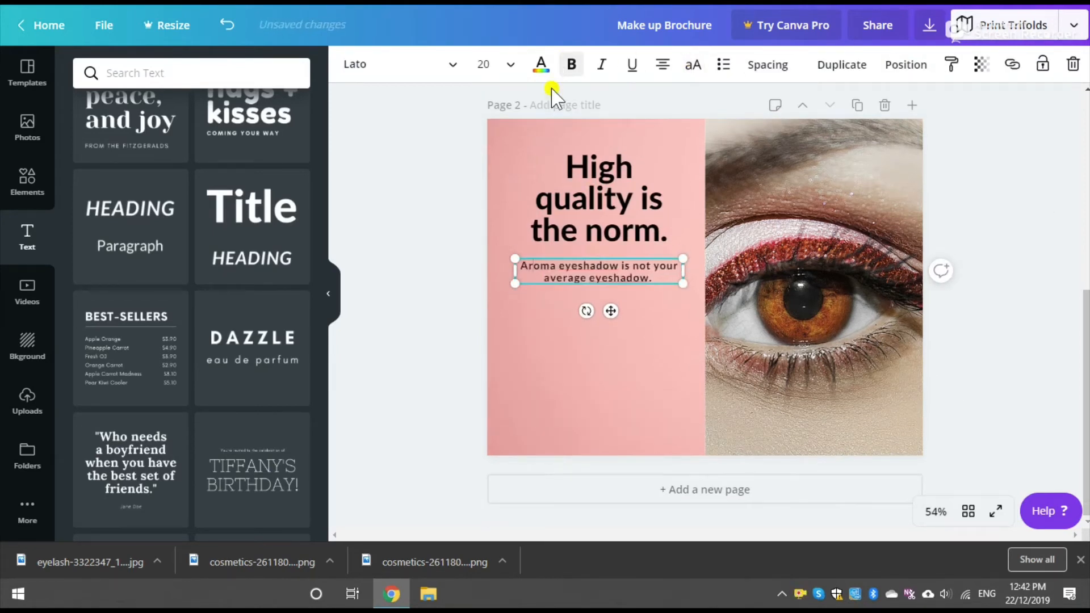
Step: Make the words "Aroma Eyeshadow" at the start of the paragraph italic and white
key(Home)
key(ctrl+shift+Right)
key(ctrl+shift+Right)
key(ctrl+i)
click(541, 65)
click(287, 293)
click(431, 316)
Step: Extend the paragraph with "It is made of 100% high quality organic ingredients that give you the most pigmented colour your eyes deserve." and lower it slightly
double_click(675, 278)
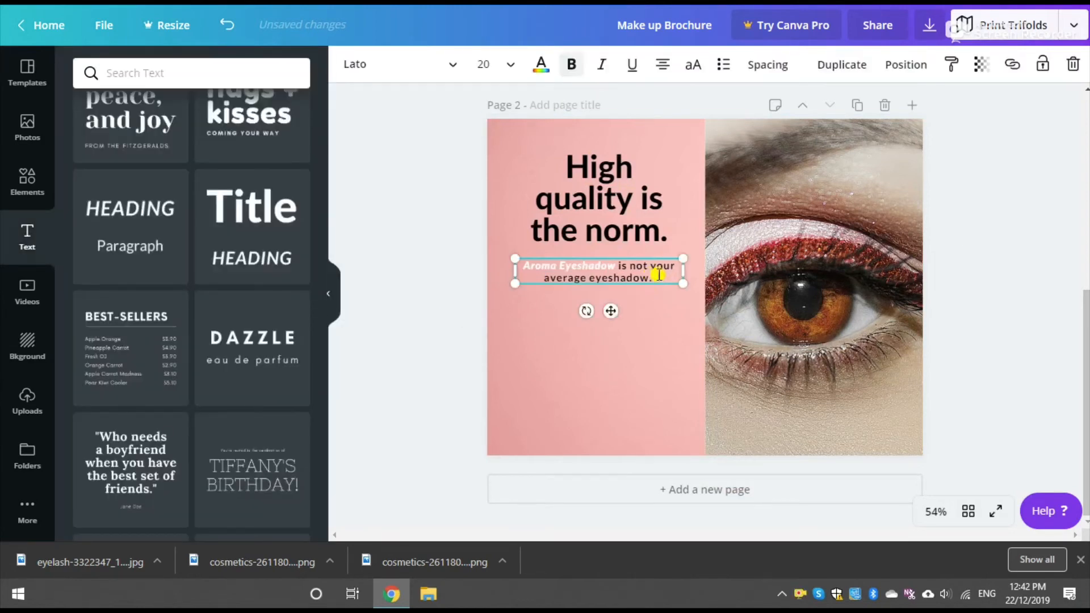
text(It is made of 100% high quality organic ingredients that give you the beautiful colour on your eyes)
key(BackSpace)
key(BackSpace)
key(BackSpace)
key(BackSpace)
key(BackSpace)
key(BackSpace)
key(BackSpace)
key(BackSpace)
key(BackSpace)
key(BackSpace)
key(BackSpace)
key(BackSpace)
key(BackSpace)
key(BackSpace)
key(BackSpace)
key(BackSpace)
key(BackSpace)
key(BackSpace)
key(BackSpace)
key(BackSpace)
text(most pigmented colour your eues)
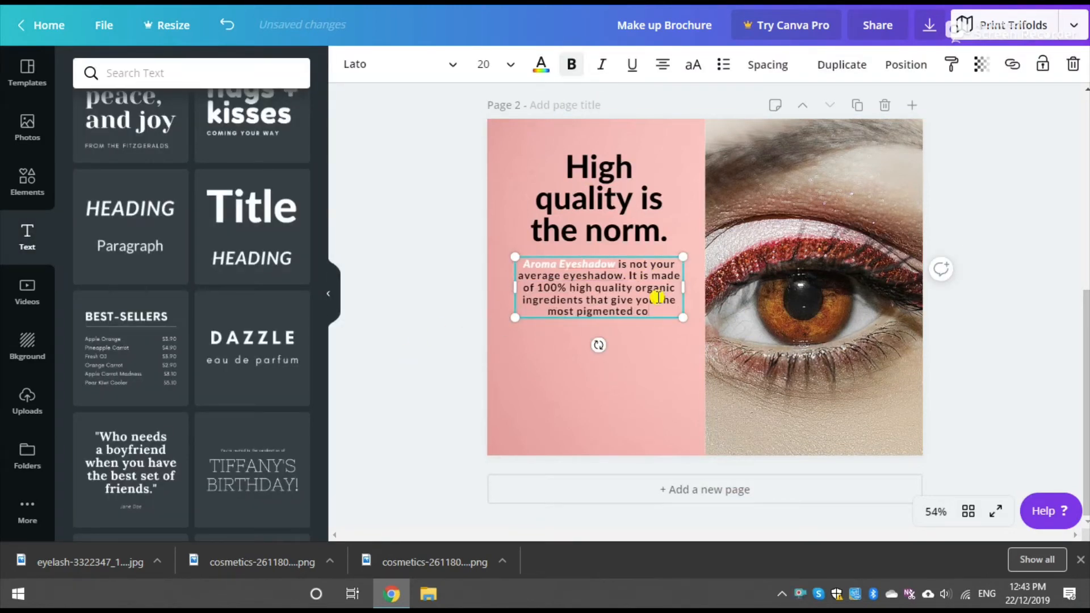
key(BackSpace)
key(BackSpace)
key(BackSpace)
text(yes d)
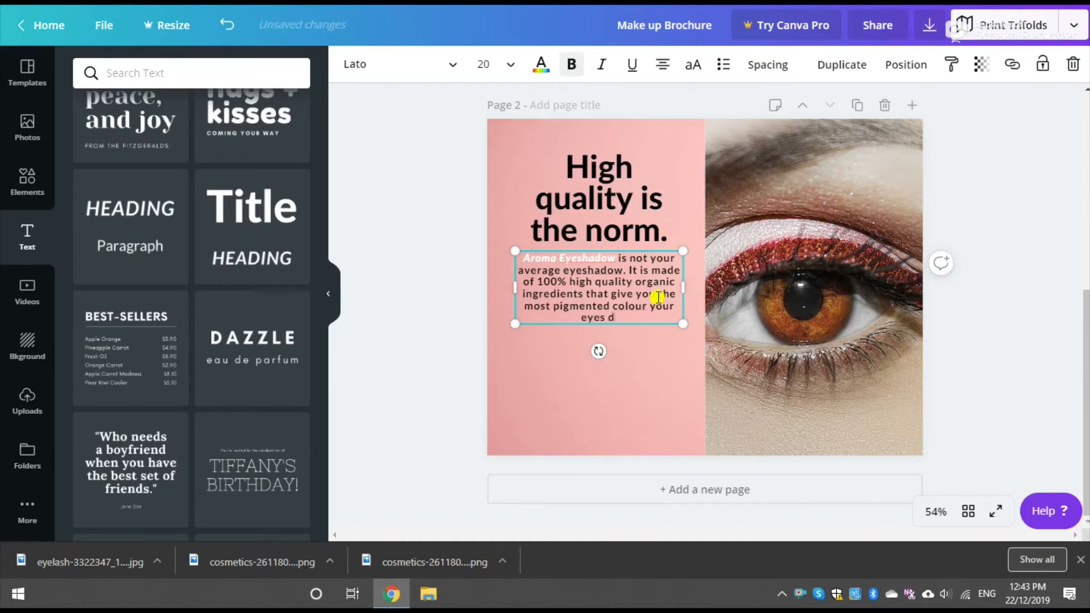
click(436, 352)
drag(619, 297, 618, 316)
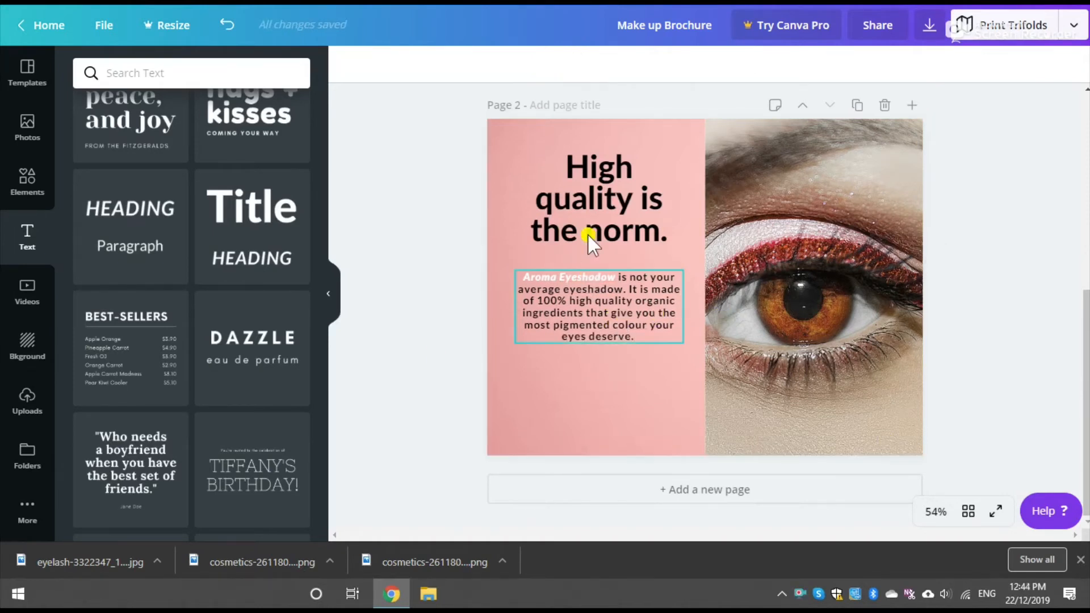
Step: Try to adjust the width of the "High quality is the norm." heading's text box
click(523, 219)
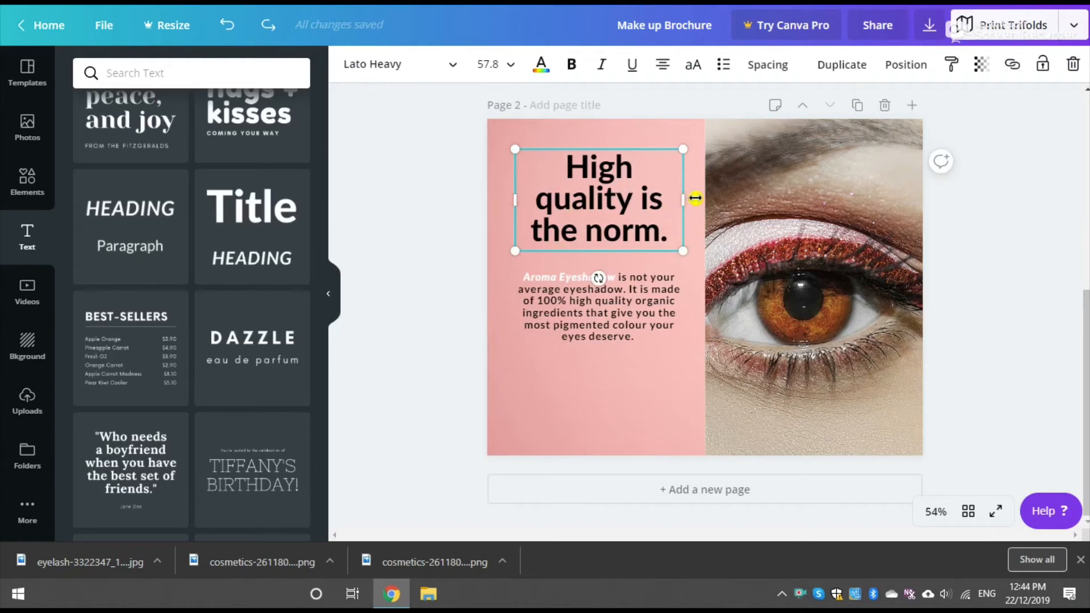
drag(695, 198, 704, 199)
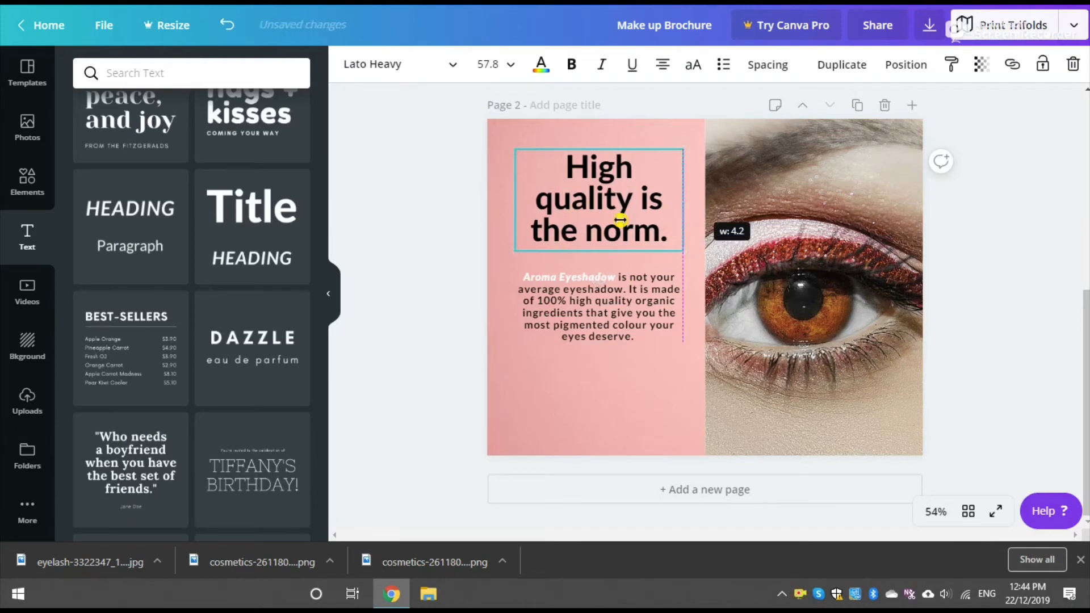
click(423, 262)
Step: Italicise "High quality" in the page 2 heading and place "is the norm." on its own line
click(628, 183)
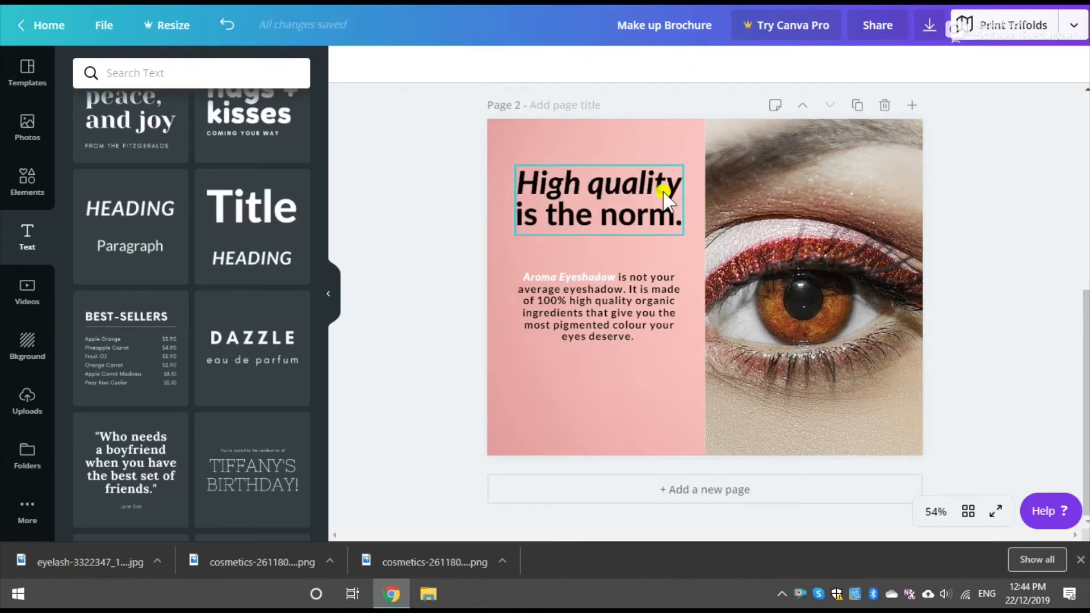
click(599, 181)
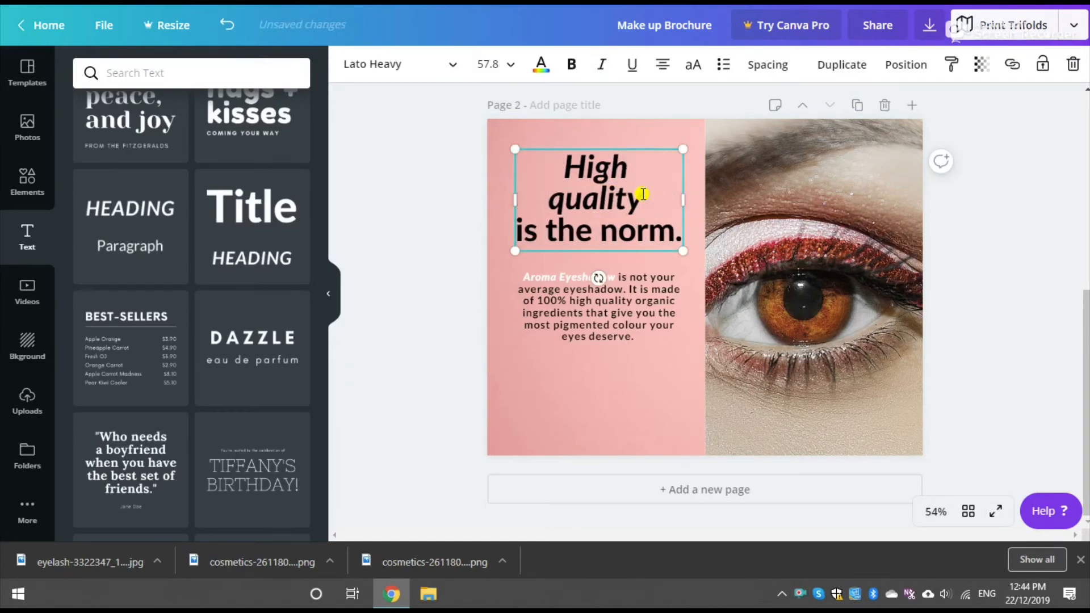
click(497, 64)
key(Return)
drag(644, 204, 550, 161)
click(434, 210)
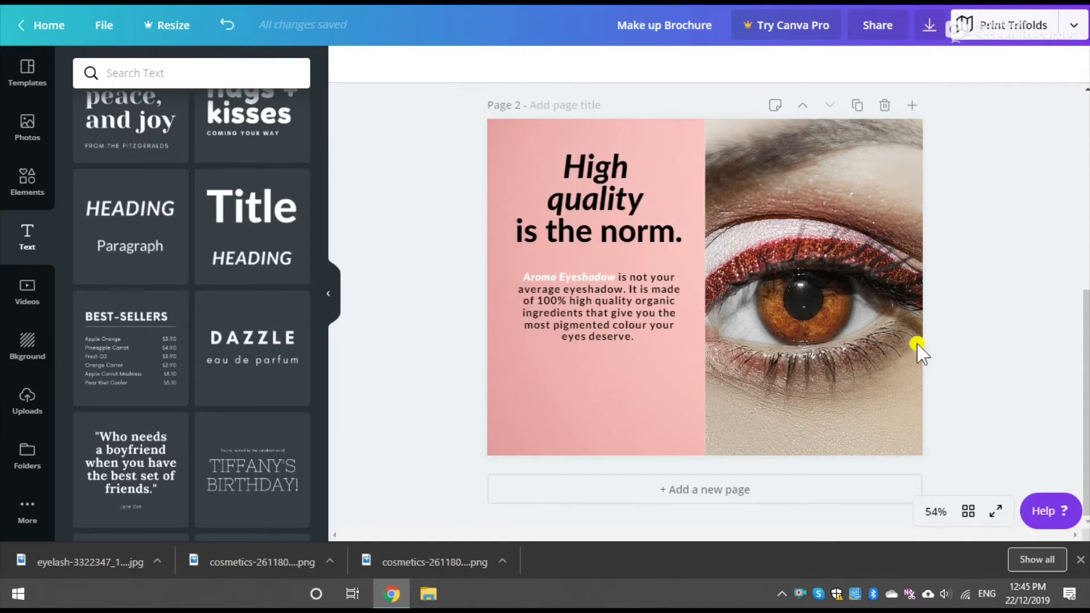
Step: Undo the last change and move the heading and paragraph together down to the lower part of the pink panel
key(ctrl+z)
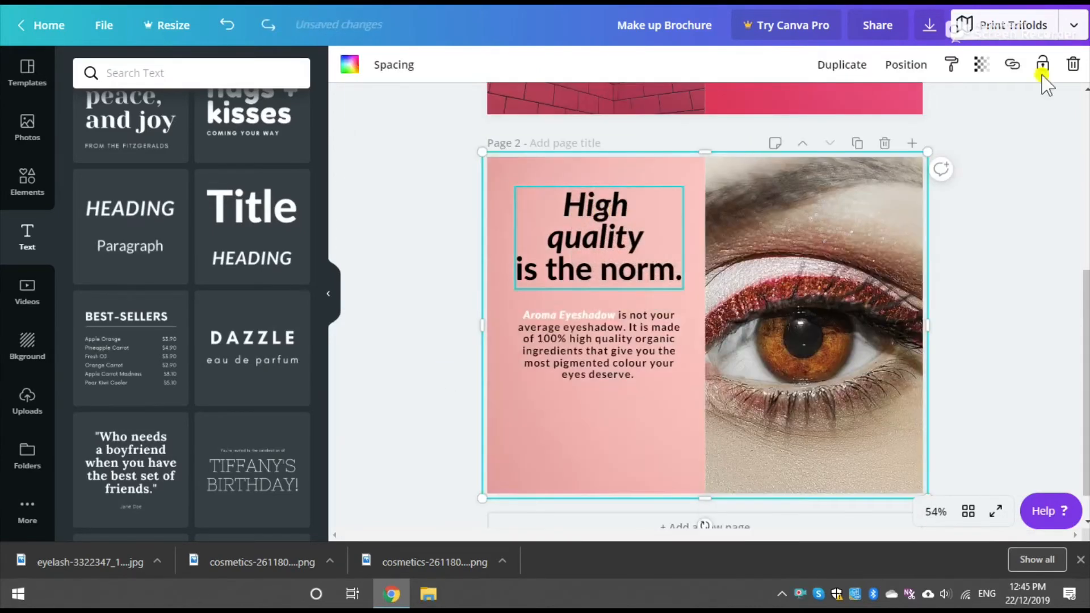
click(1037, 163)
drag(502, 184, 676, 386)
drag(642, 327, 643, 398)
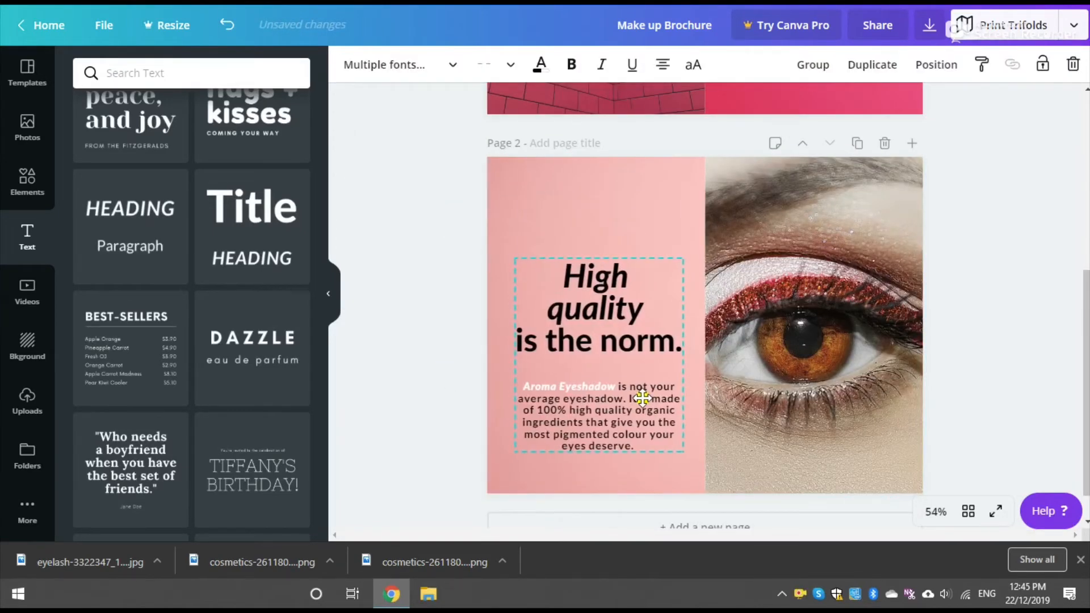
key(Down)
key(Down)
key(Down)
key(Down)
key(Down)
key(Down)
key(Down)
key(Down)
key(Down)
key(Down)
key(Down)
key(Down)
key(Down)
key(Down)
key(Down)
key(Down)
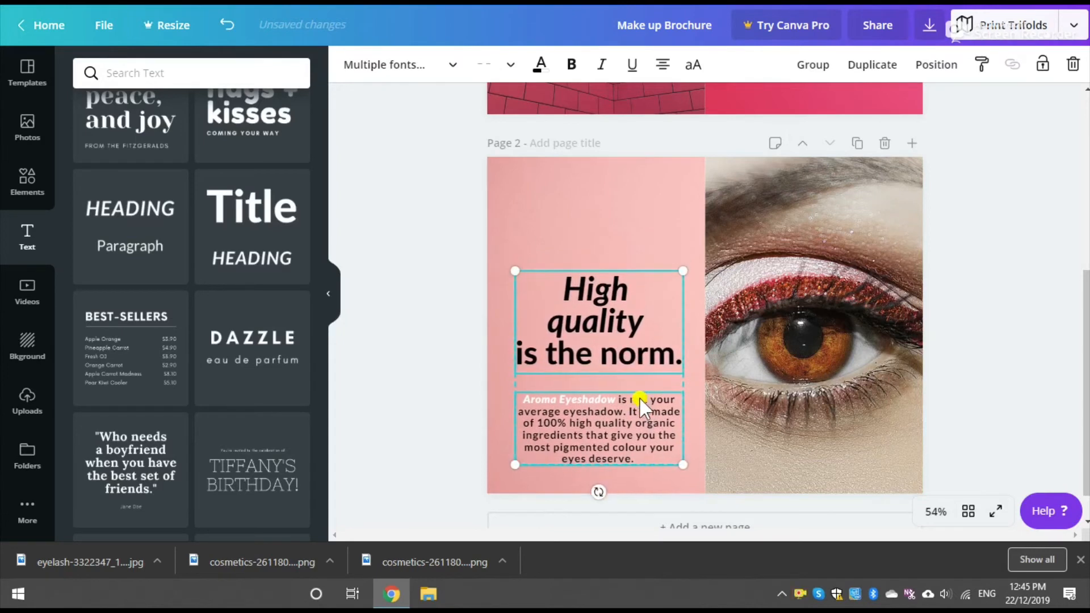
click(407, 393)
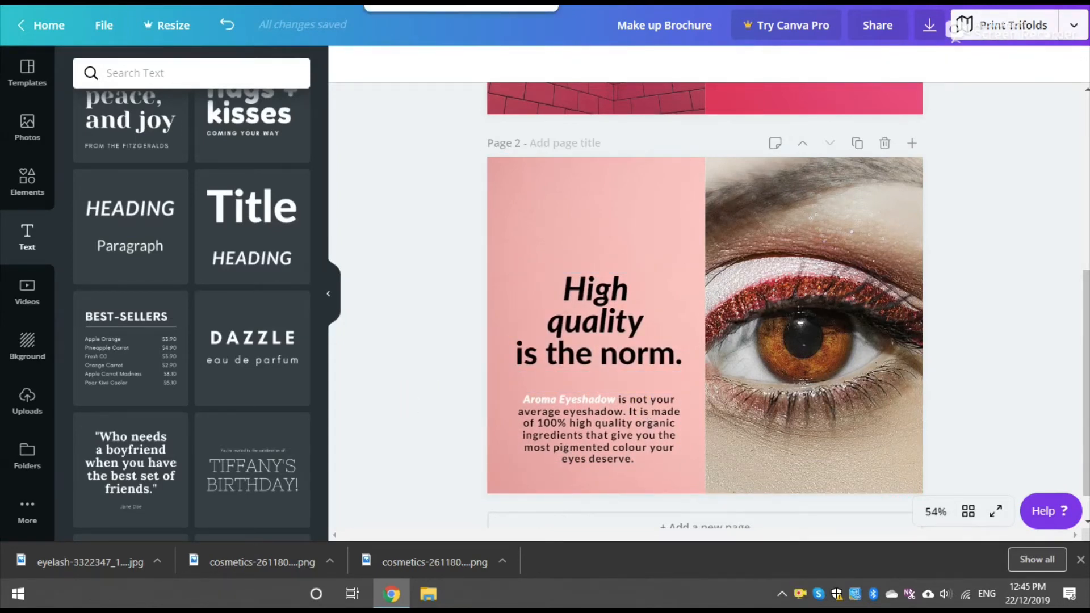
Step: Switch to another browser page and search Google for "eyeshadow palette transparent"
key(ctrl+Tab)
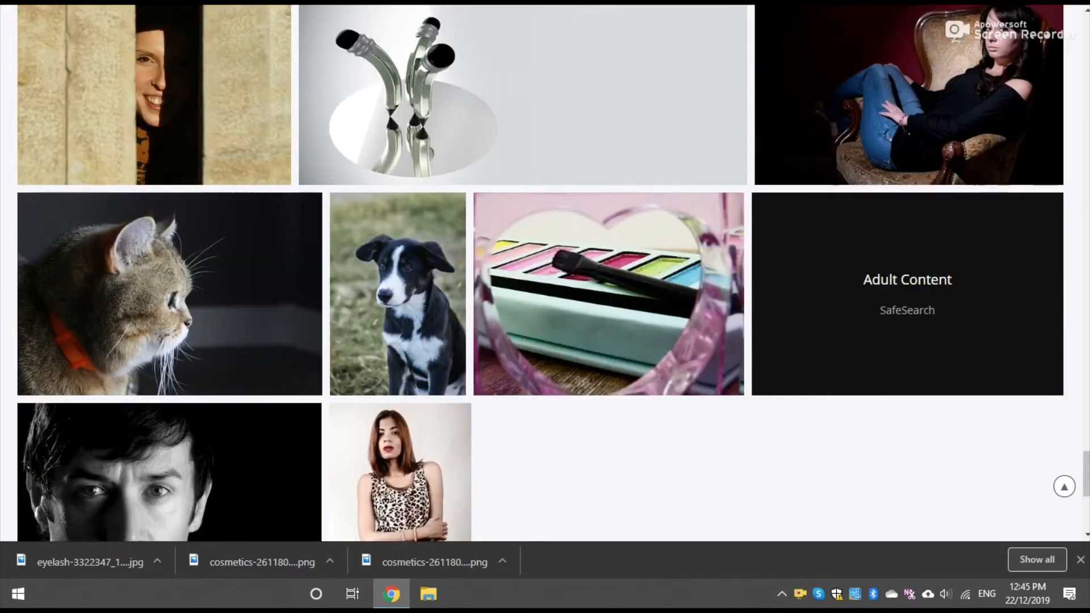
key(ctrl+l)
text(eyes)
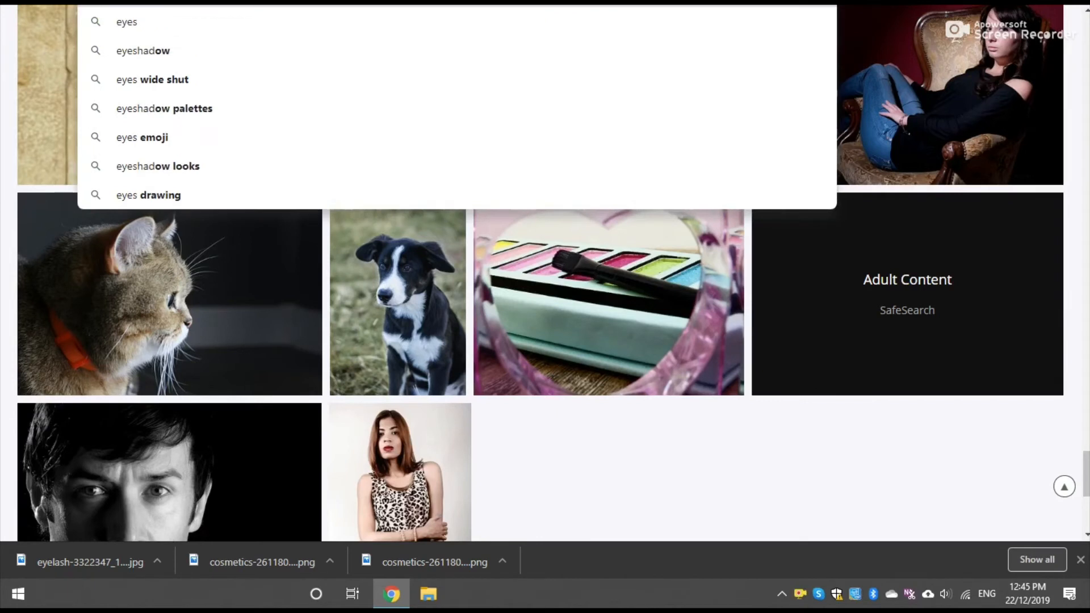
text(hadow pal)
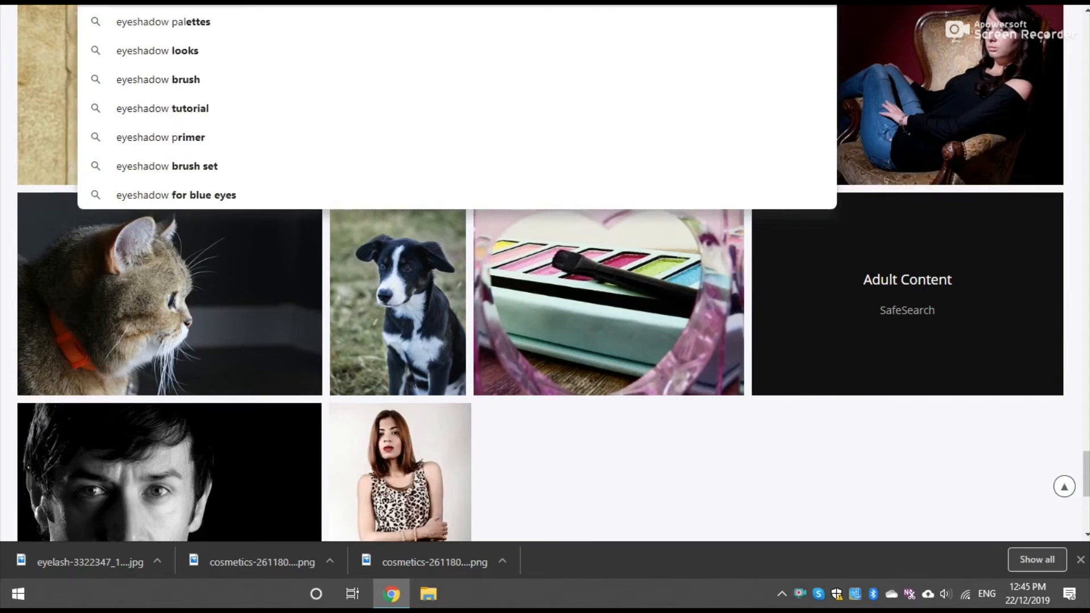
text(let)
key(Down)
key(BackSpace)
key(BackSpace)
key(BackSpace)
key(BackSpace)
key(BackSpace)
key(BackSpace)
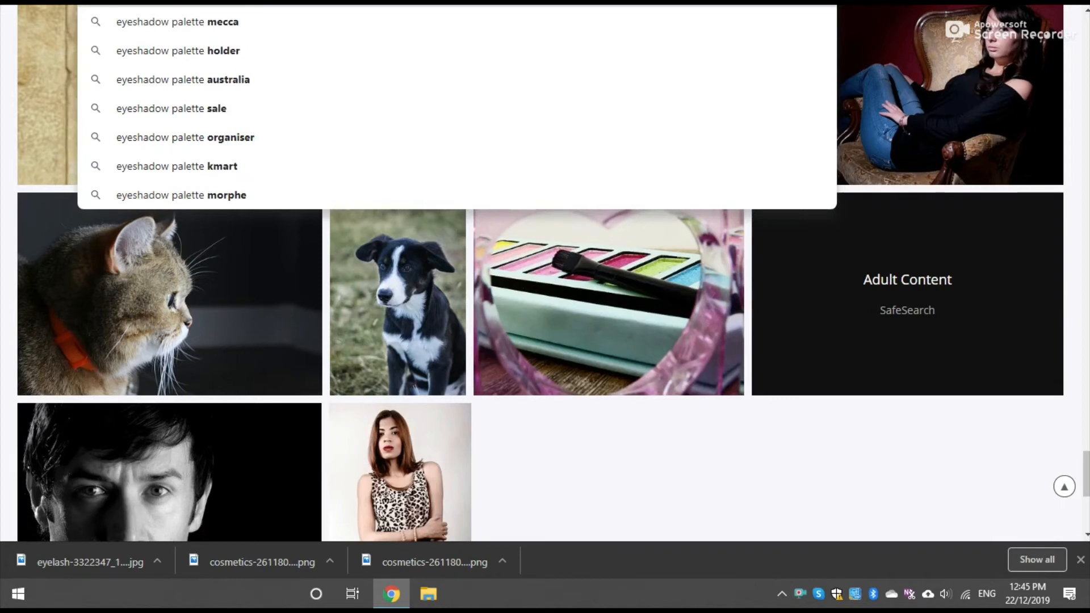
text(trans)
key(Return)
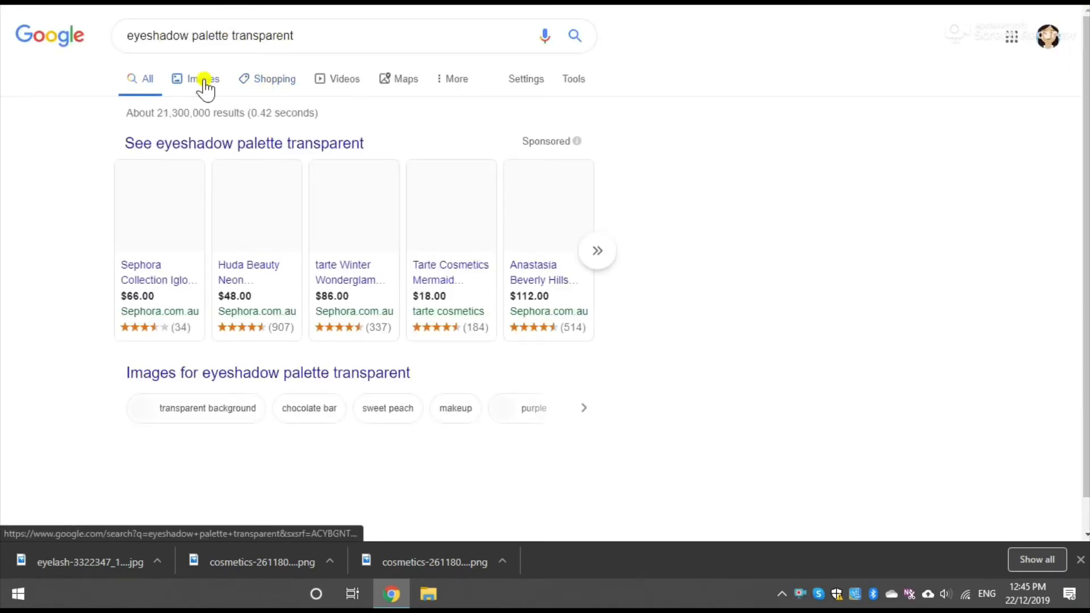
Step: Find the Soft and Sultry Eyeshadow Palette picture among the image results and save it to the computer
click(203, 84)
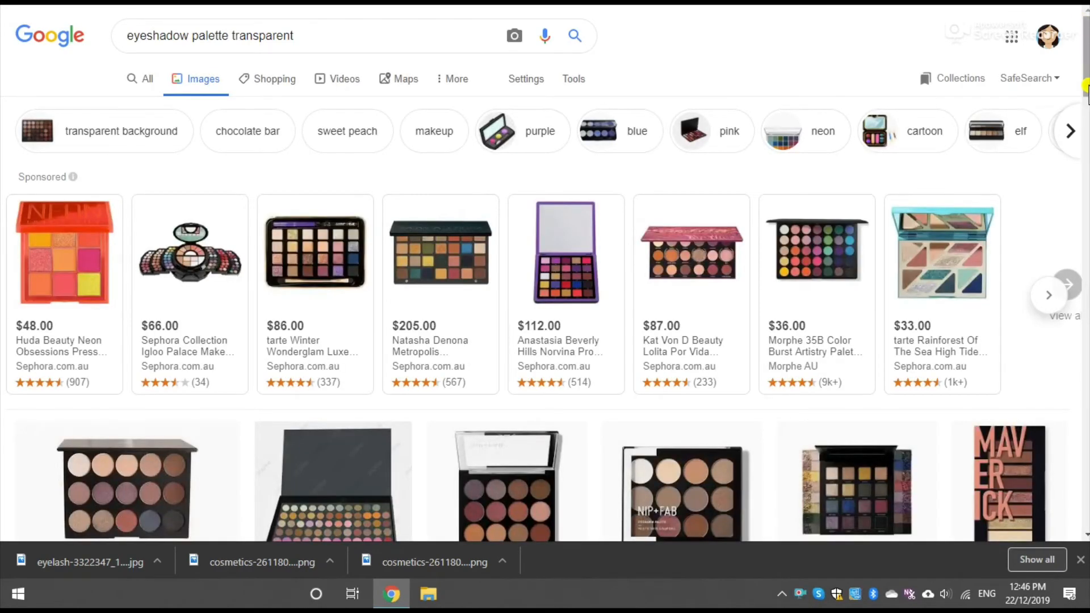
scroll(1086, 86, down, 5)
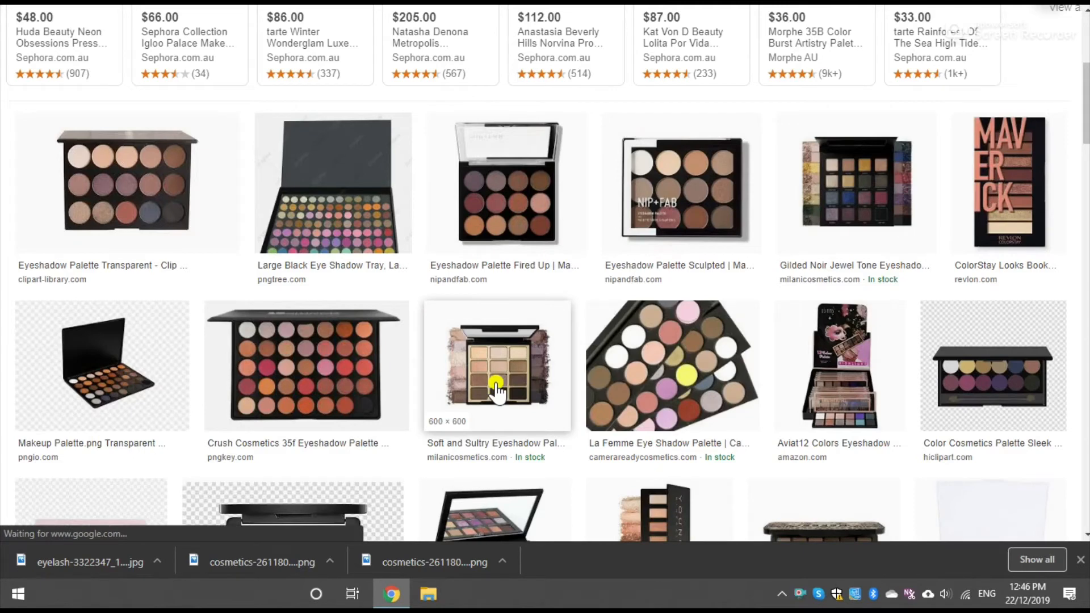
click(496, 392)
right_click(830, 253)
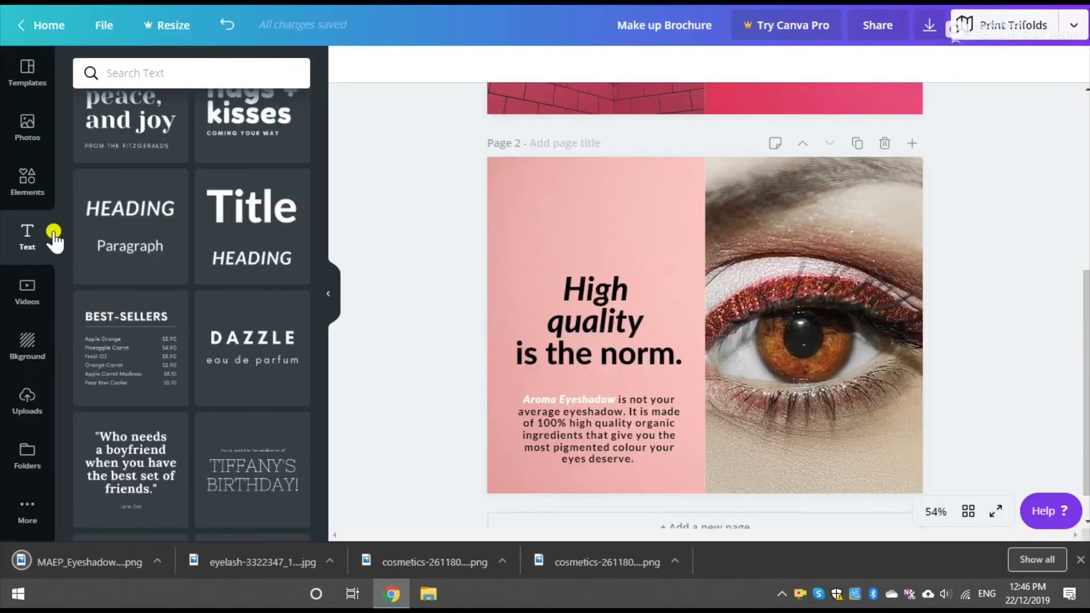
Step: Return to the Canva brochure, upload the saved palette picture, and raise the heading with its font size set to 50
click(28, 401)
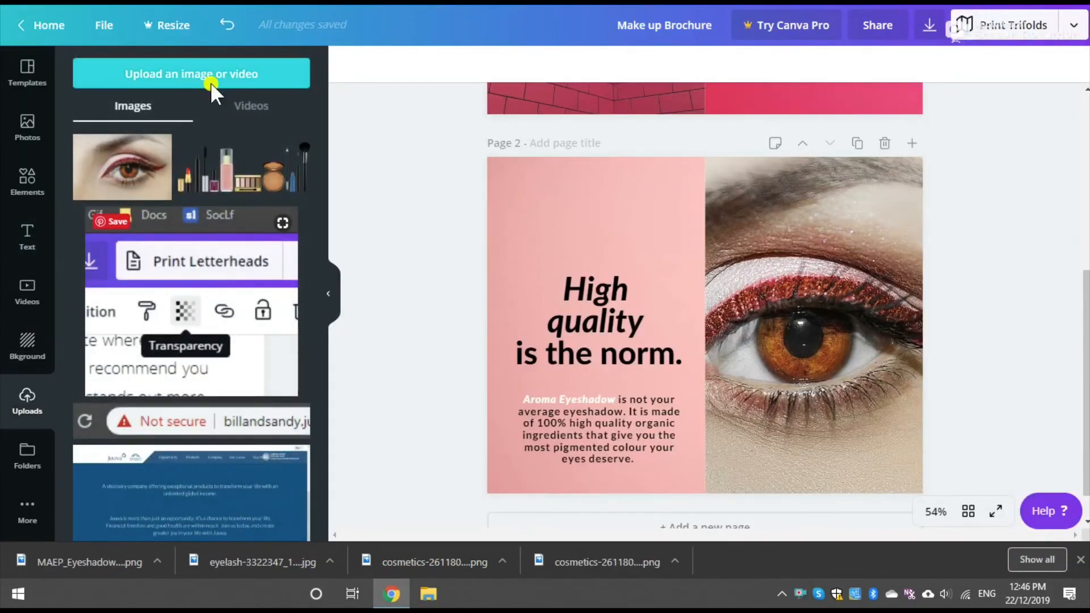
drag(602, 318, 602, 231)
click(491, 66)
text(50)
key(Return)
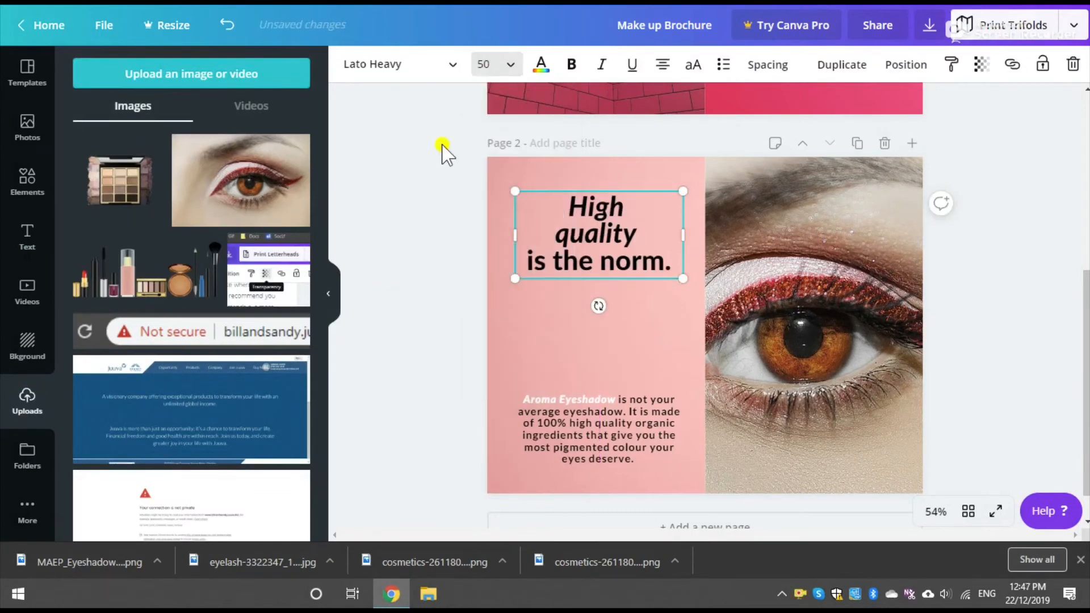
Step: Place the uploaded palette picture on page 2's pink panel, and set the heading to size 45 near the panel's upper edge
click(120, 180)
drag(718, 360, 608, 400)
click(599, 244)
click(490, 65)
text(45)
drag(626, 223, 626, 195)
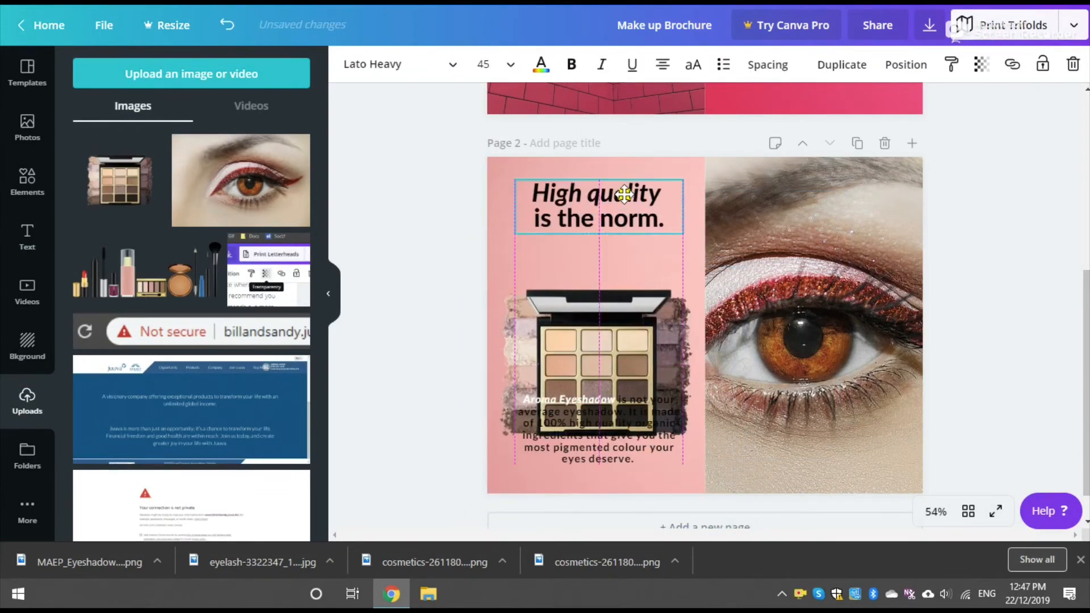
Step: Raise the palette picture into the space between heading and paragraph, shrink it slightly and centre it on the panel
drag(599, 363, 599, 338)
drag(597, 347, 596, 326)
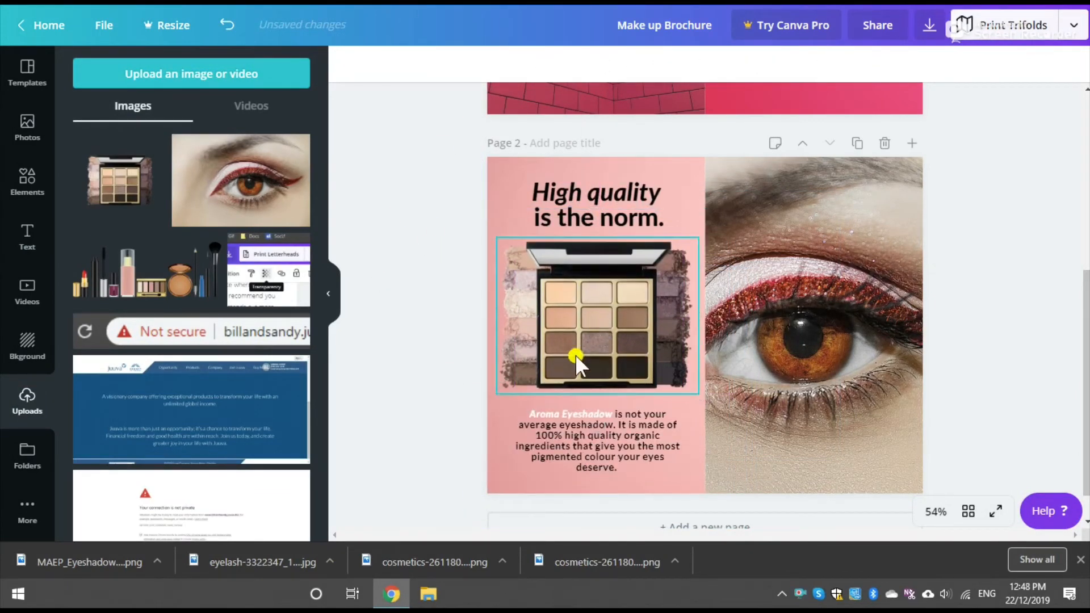
drag(681, 381, 665, 370)
click(396, 348)
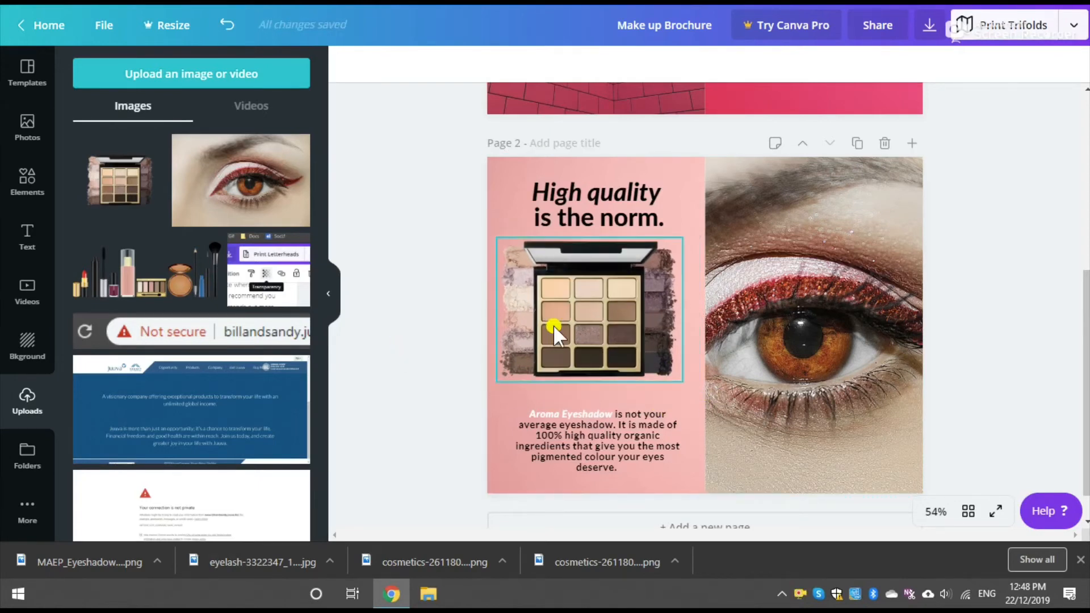
drag(566, 328, 574, 336)
click(1084, 361)
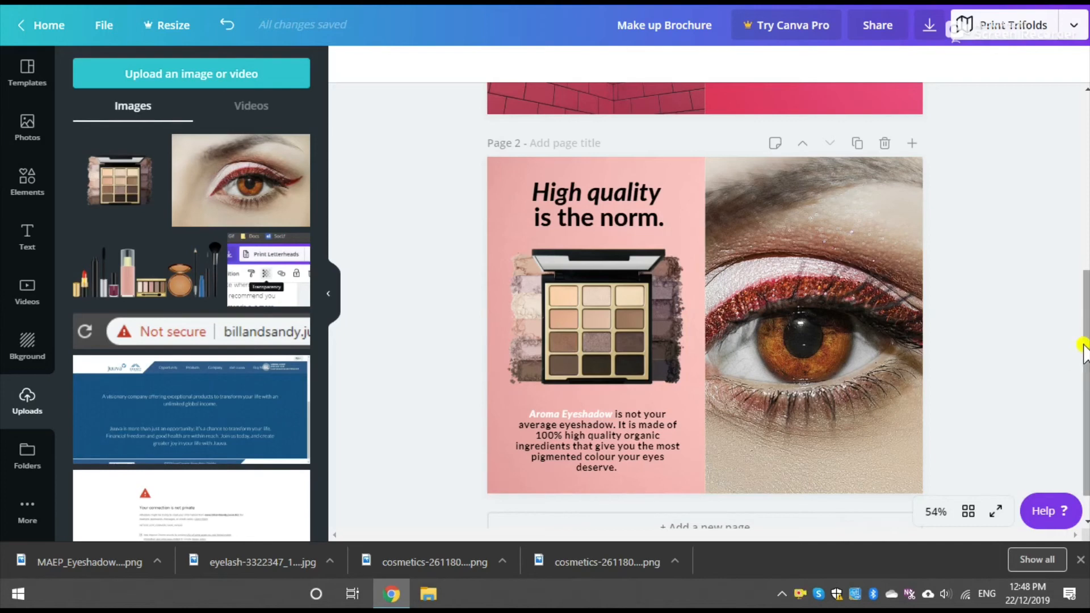
Step: Replace the pink brick photo on page 1 with the pink-toned sea waves photo from the "pink" photo search
scroll(1085, 357, down, 1)
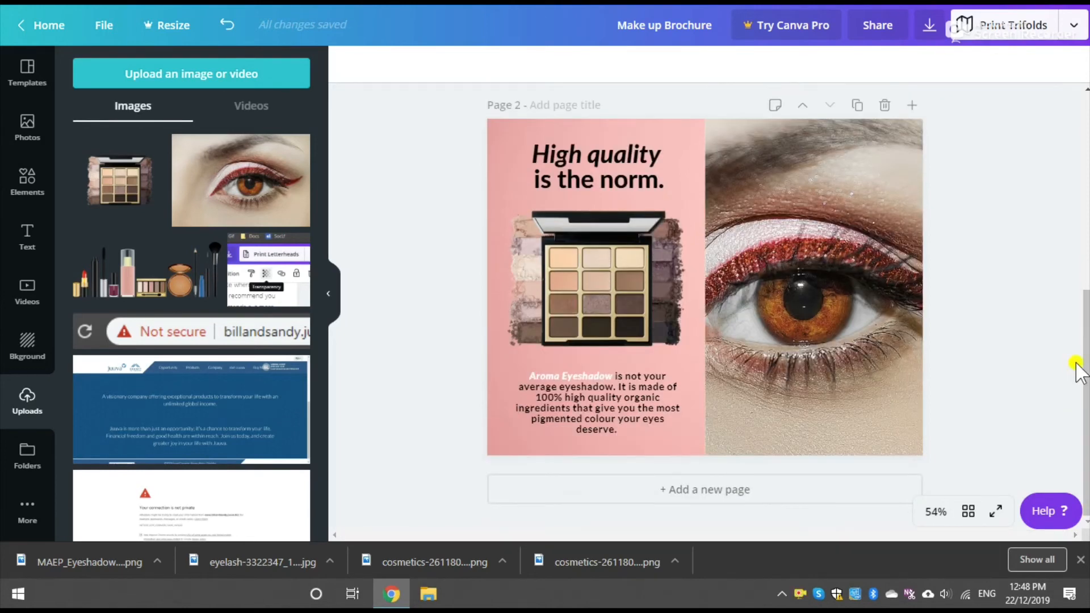
drag(1086, 378, 1084, 212)
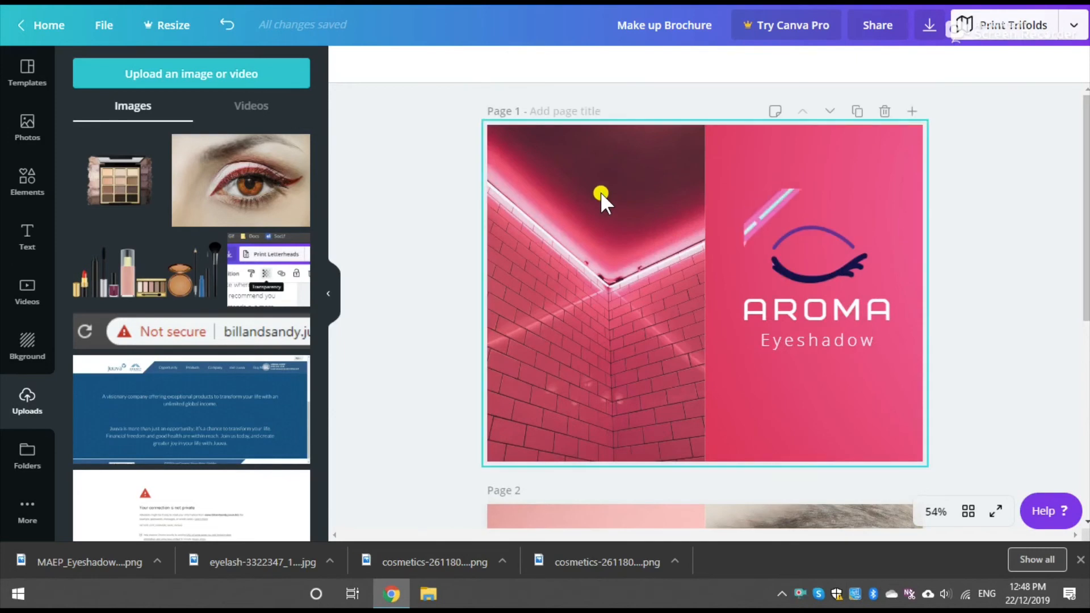
click(27, 126)
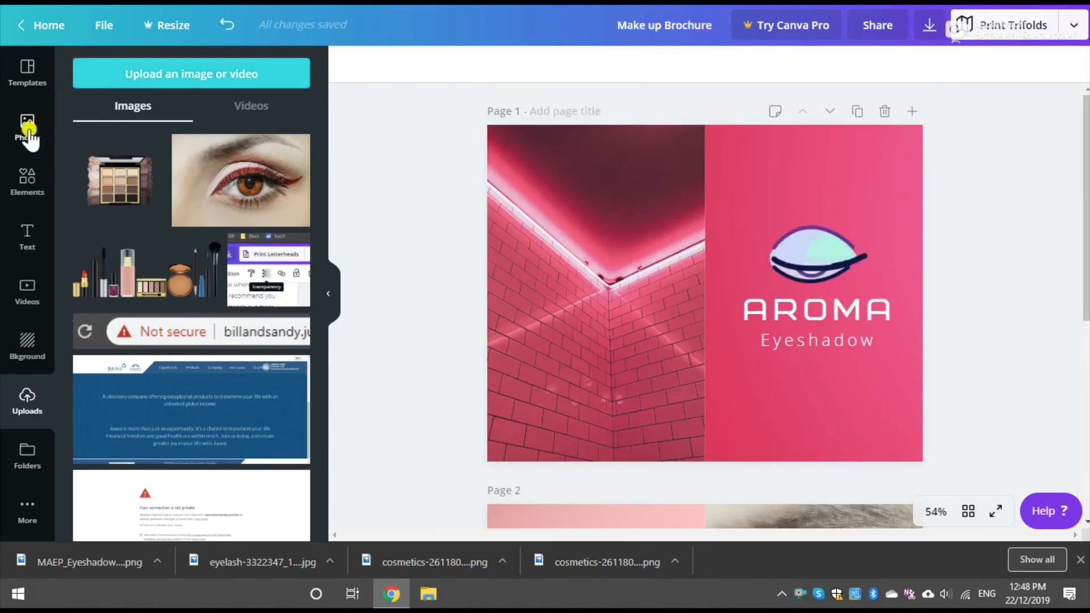
drag(604, 268, 605, 268)
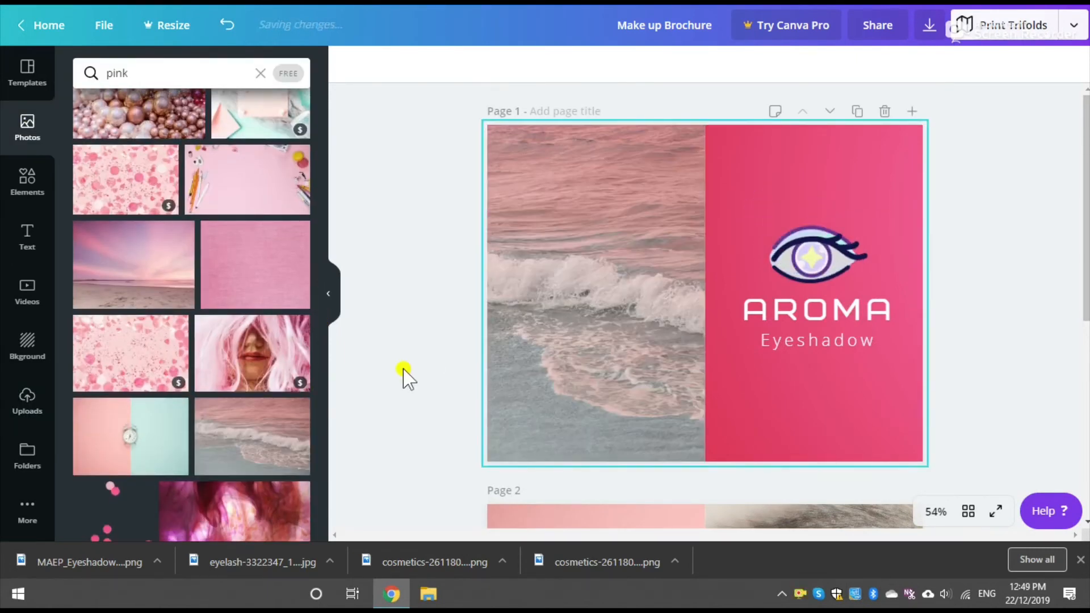
Step: Replace the background behind the AROMA logo with the pink and teal alarm clock photo, cropped to show only its plain pink area
drag(114, 464, 774, 173)
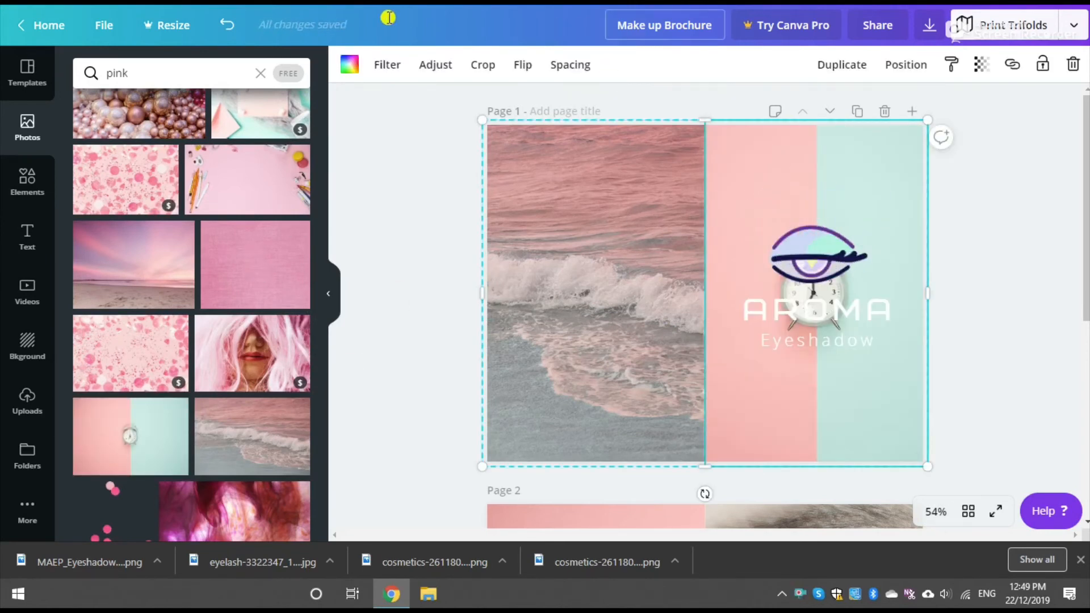
click(484, 64)
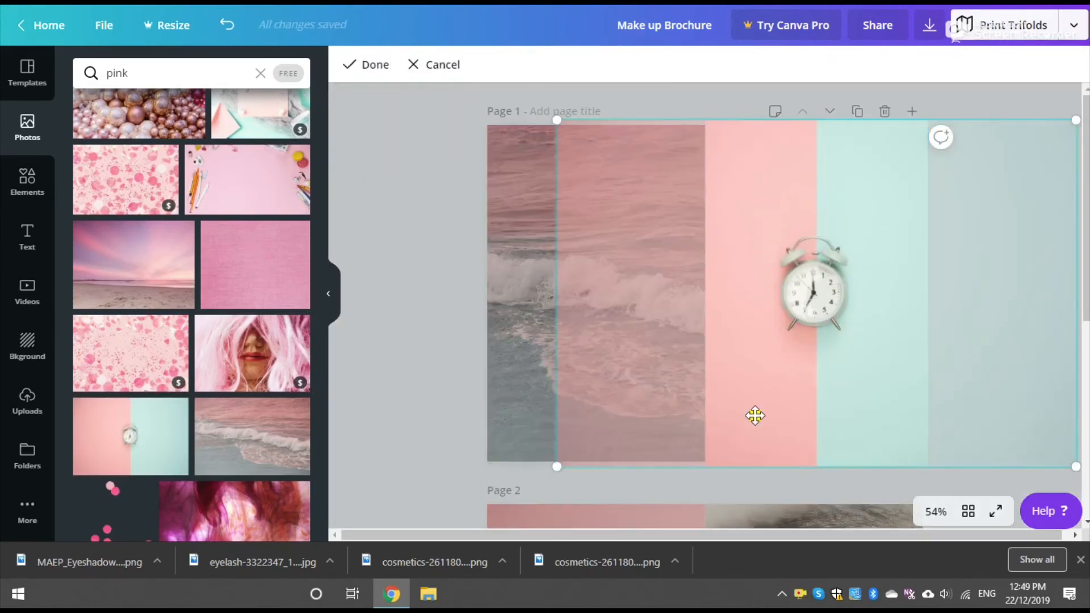
drag(1086, 393, 1088, 392)
drag(705, 123, 663, 92)
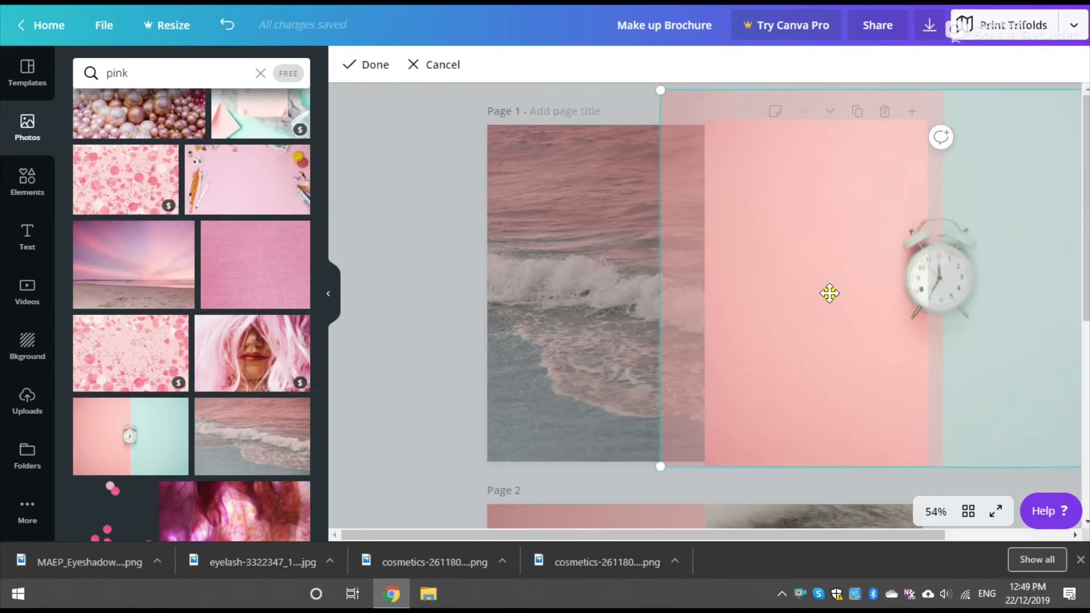
drag(829, 295, 872, 324)
click(376, 68)
click(416, 272)
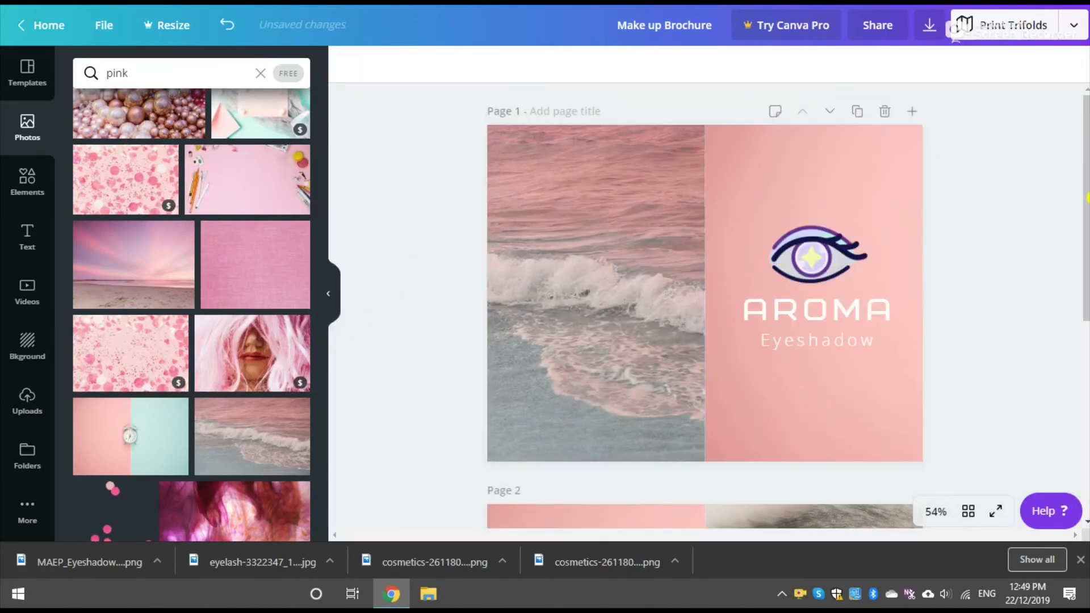
Step: Add the plain Instagram icon from an "instagram" element search, shrink it onto the lower sea photo and colour it white
drag(1086, 286, 1073, 114)
click(34, 181)
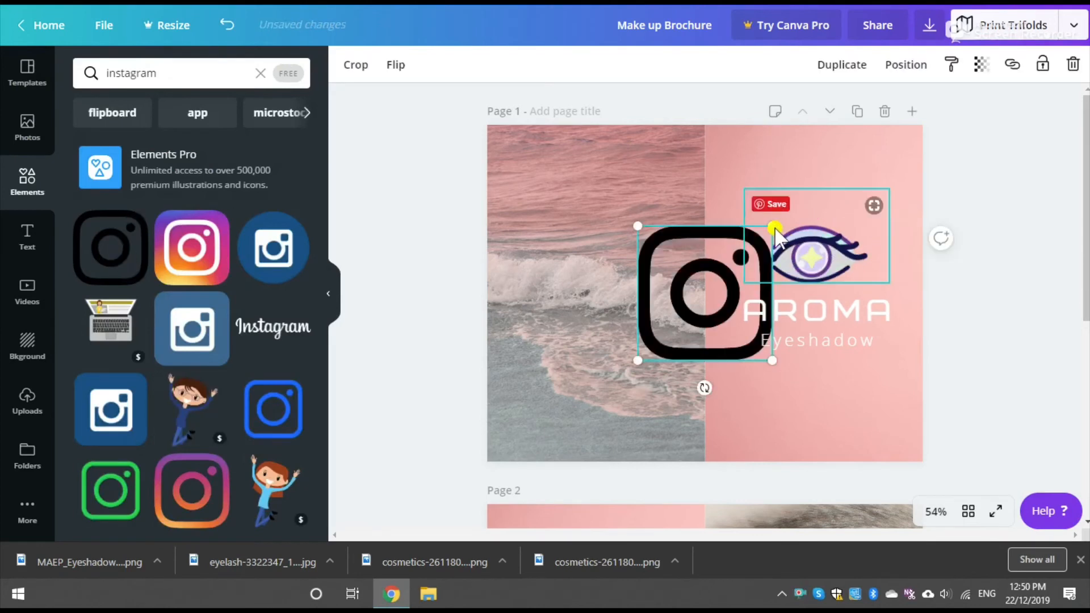
drag(692, 296, 540, 418)
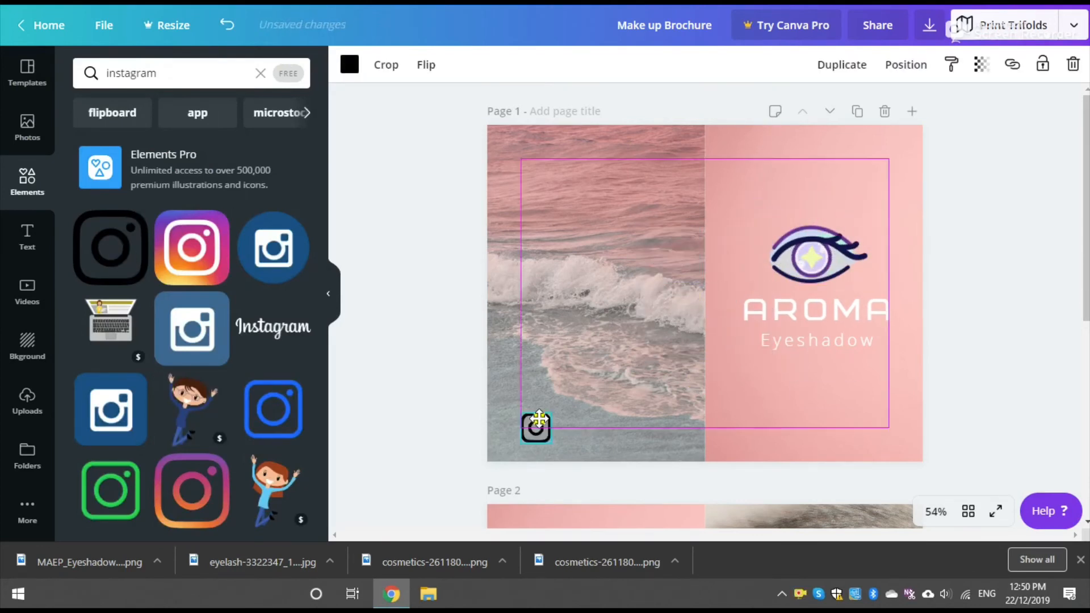
click(349, 64)
click(212, 142)
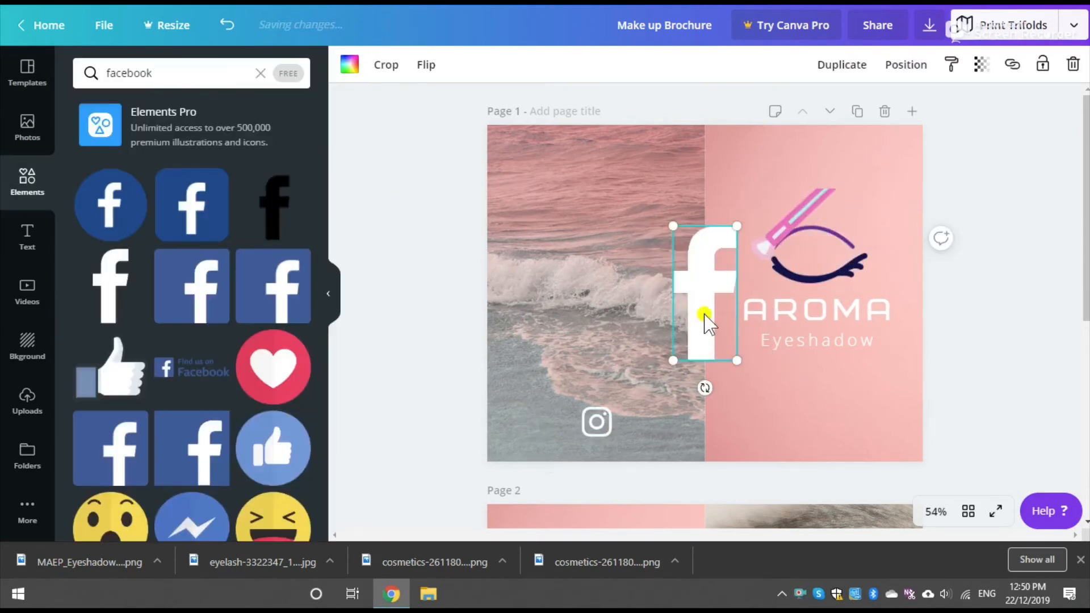
Step: Place small Facebook and Twitter icons on either side of the Instagram icon and make the Twitter bird white
drag(730, 224, 558, 408)
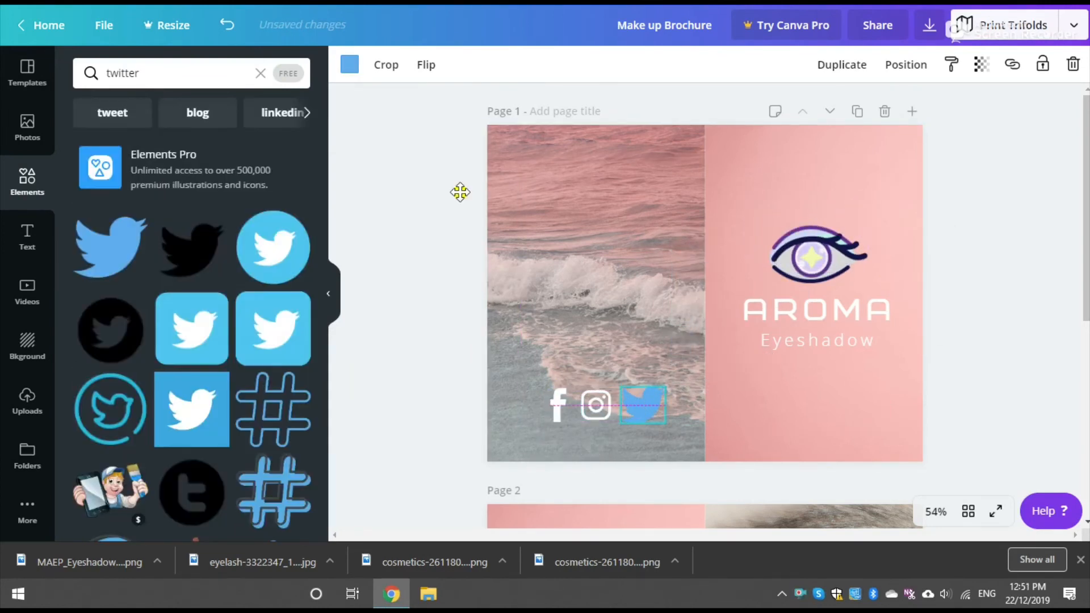
click(349, 64)
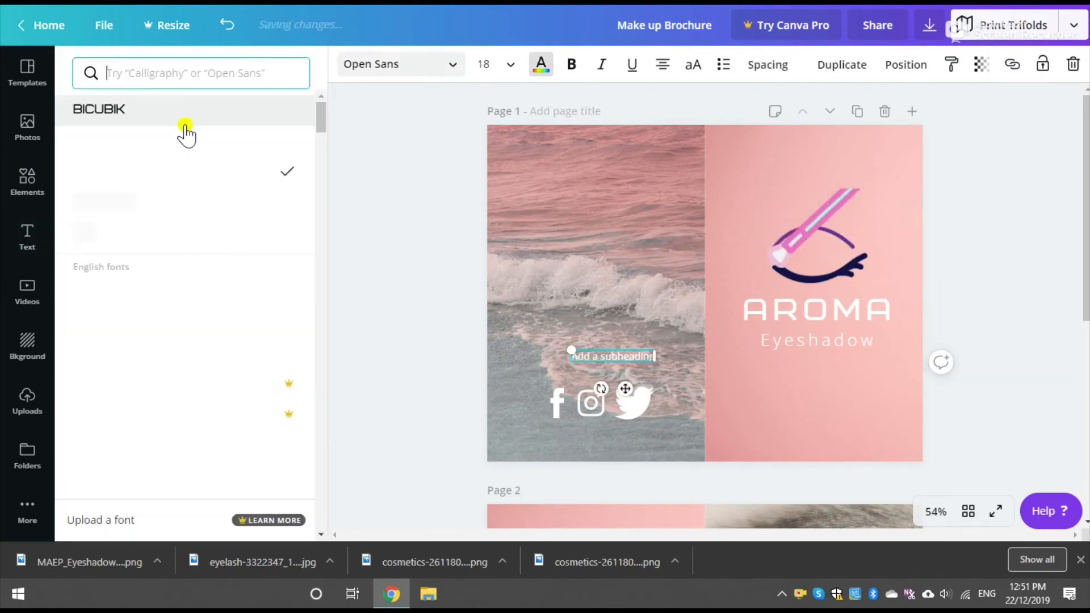
click(169, 152)
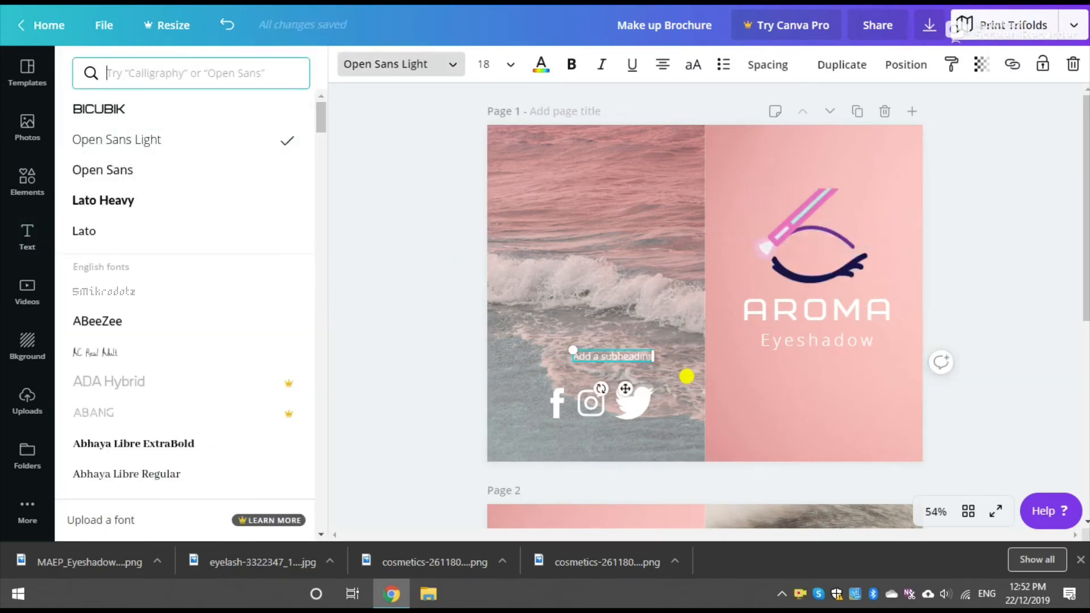
drag(654, 356, 664, 356)
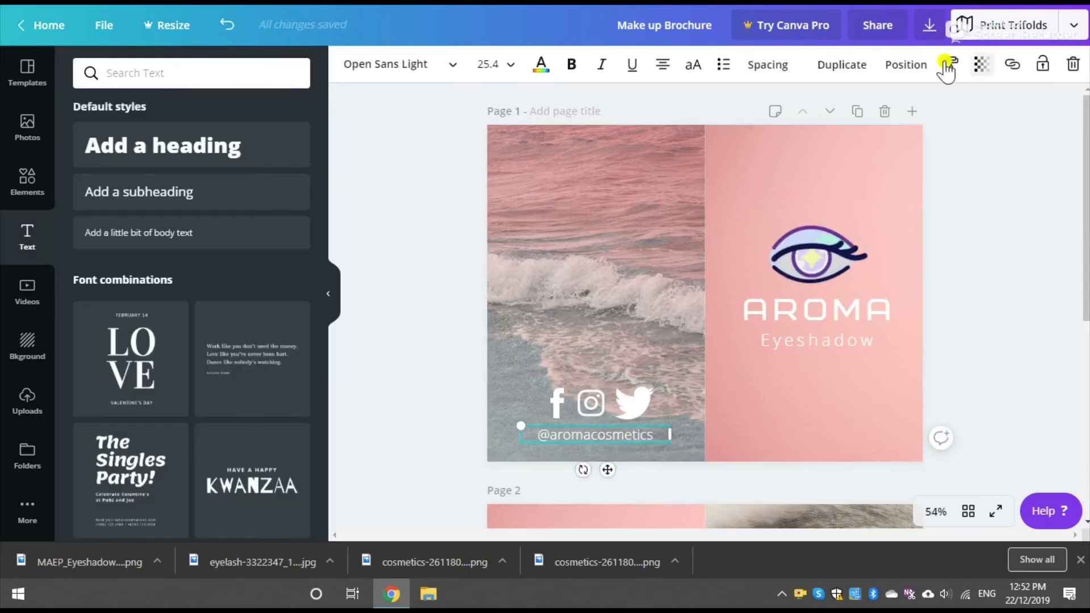
click(842, 65)
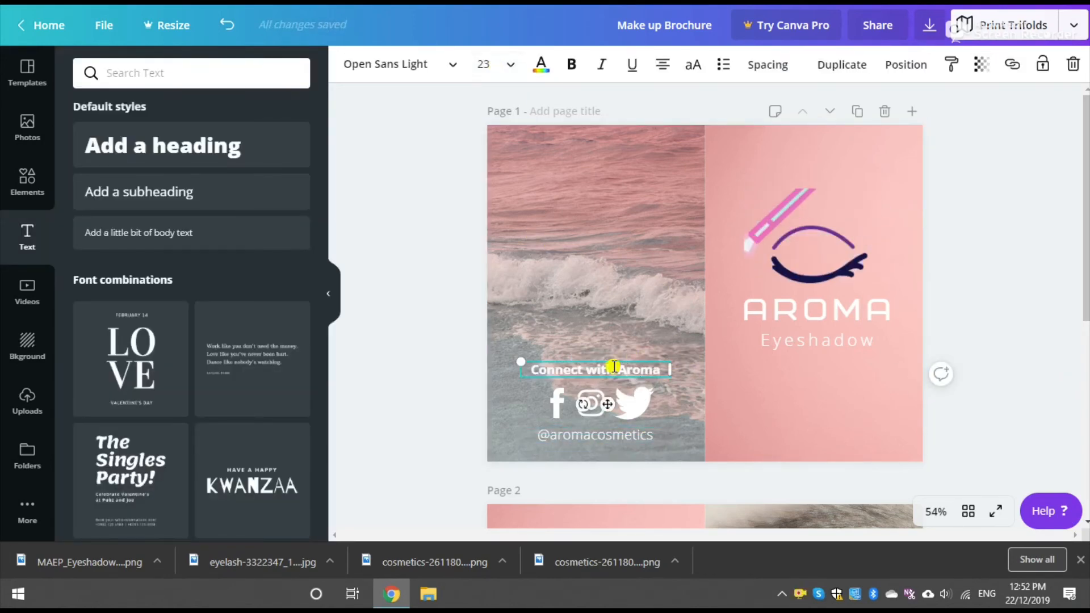
Step: Unlock the page 1 photo layout and shift the sea waves photo fully right in its frame, so calm water lies behind the social icons
scroll(630, 227, down, 3)
scroll(630, 228, up, 3)
click(630, 204)
click(1042, 64)
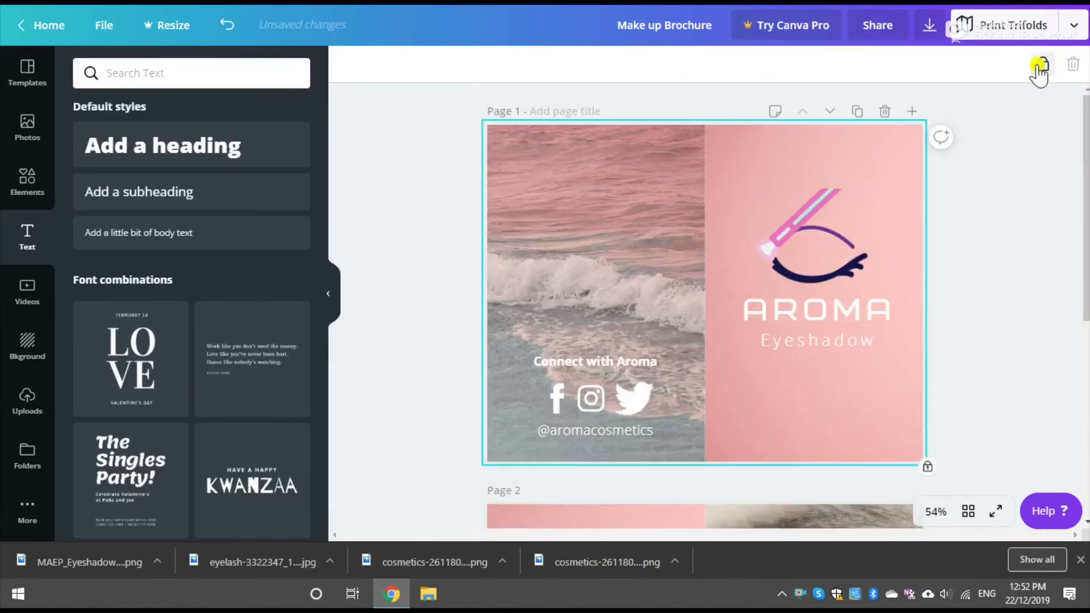
double_click(544, 249)
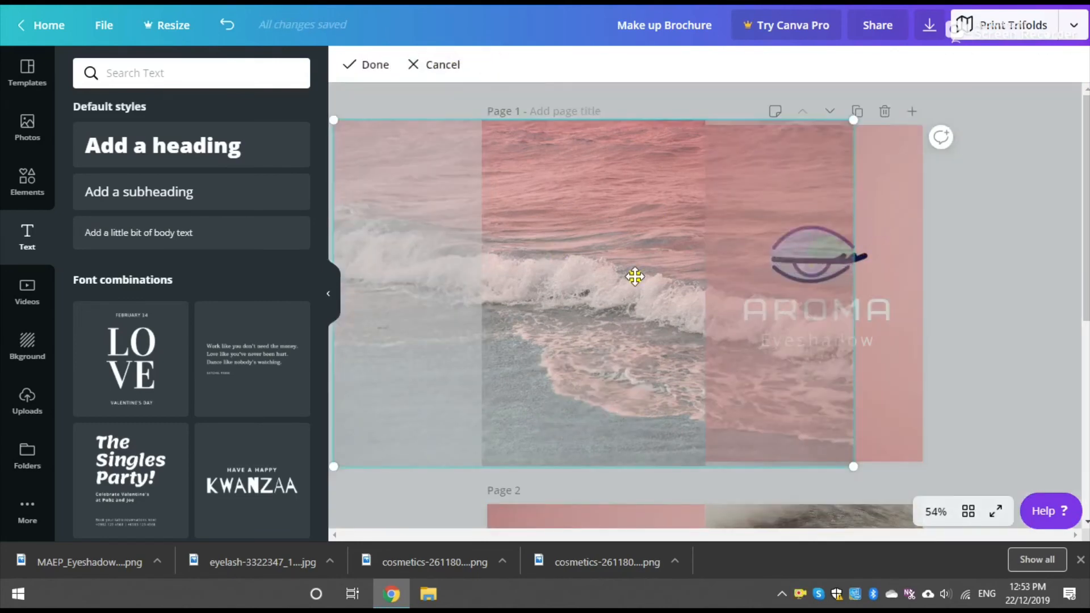
drag(695, 307, 800, 310)
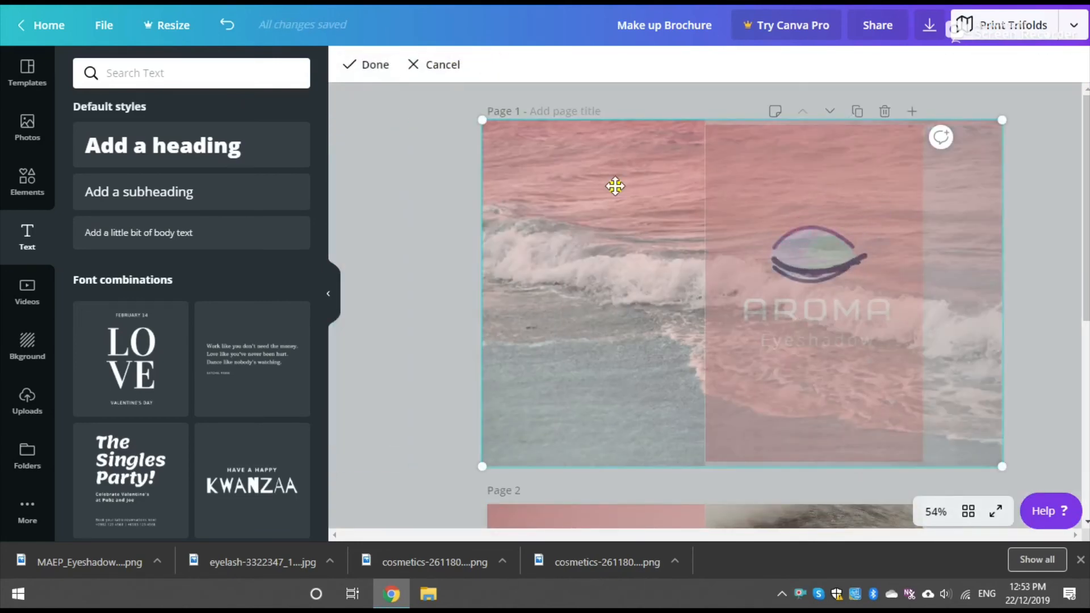
drag(615, 187, 427, 190)
drag(794, 230, 981, 230)
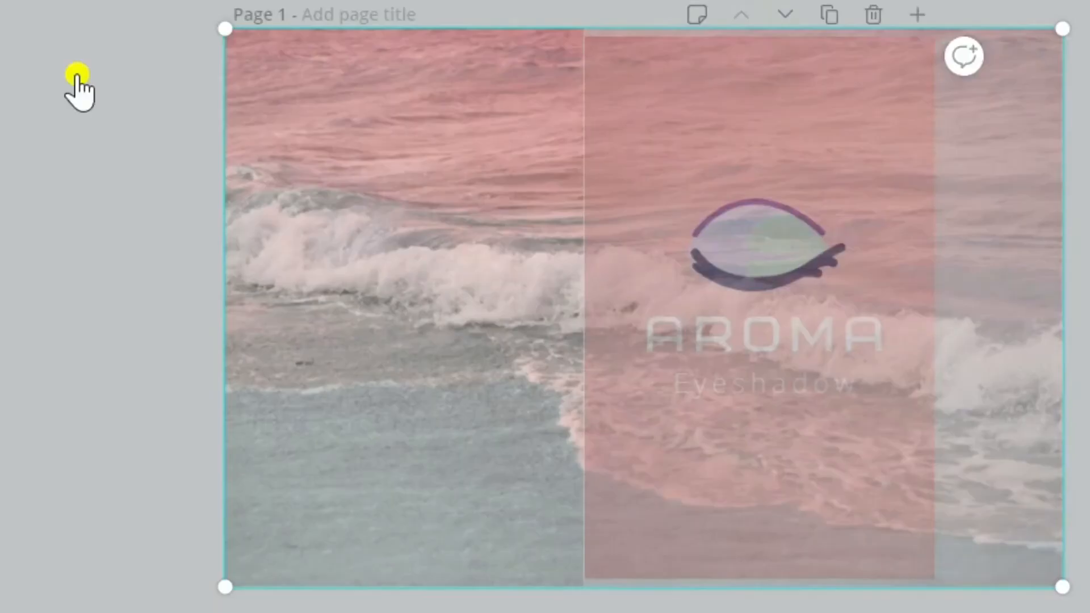
click(389, 151)
click(391, 159)
Step: Review both brochure pages, checking the cover with its social media section and the promotional page with the palette and eye photos
scroll(437, 472, down, 10)
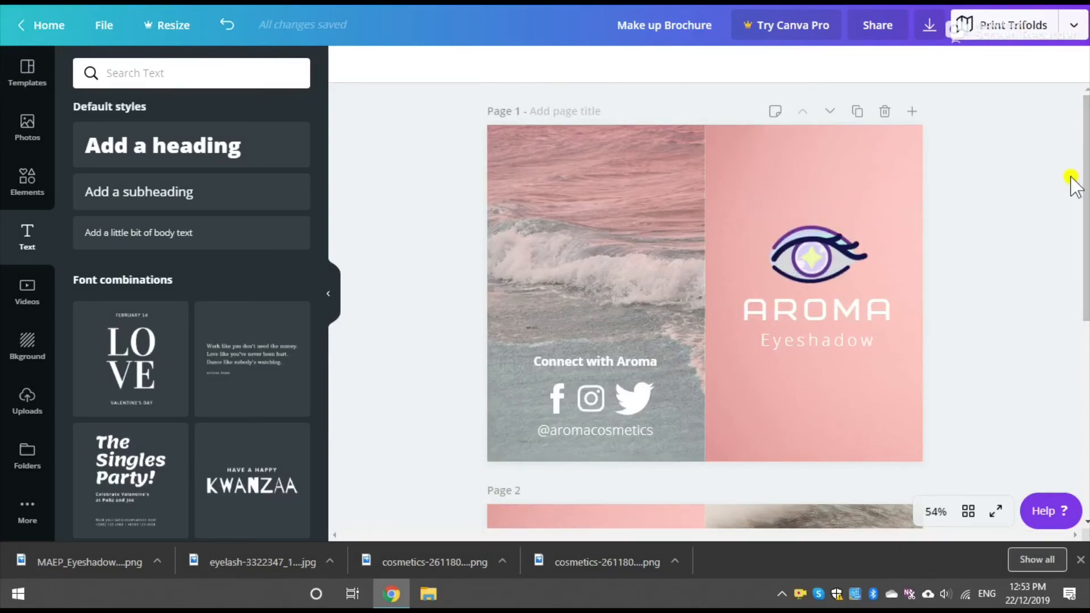
drag(1087, 247, 1087, 367)
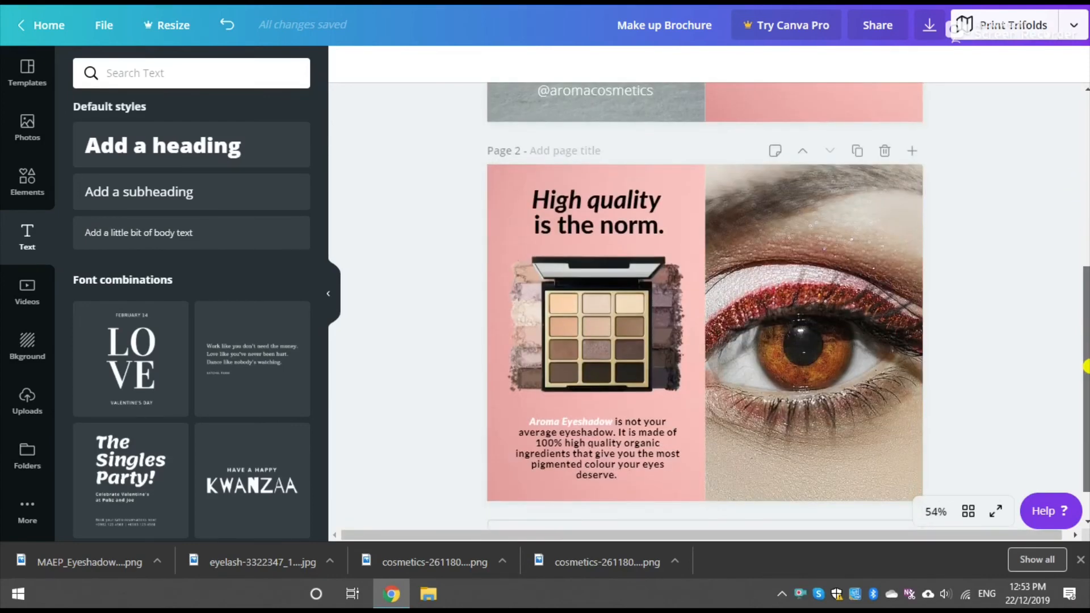
scroll(519, 236, down, 1)
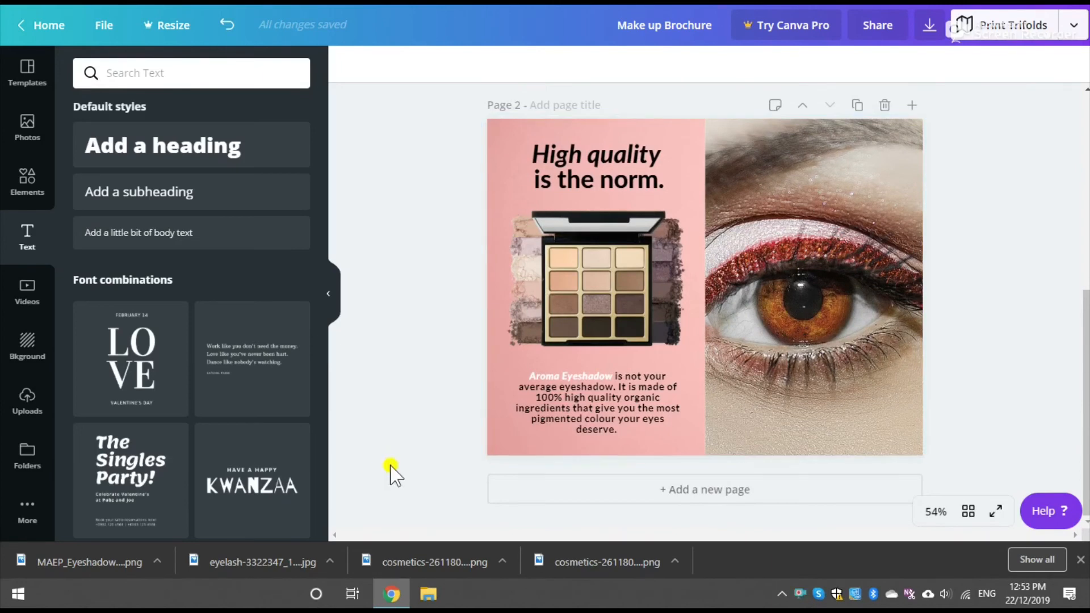
scroll(391, 468, up, 7)
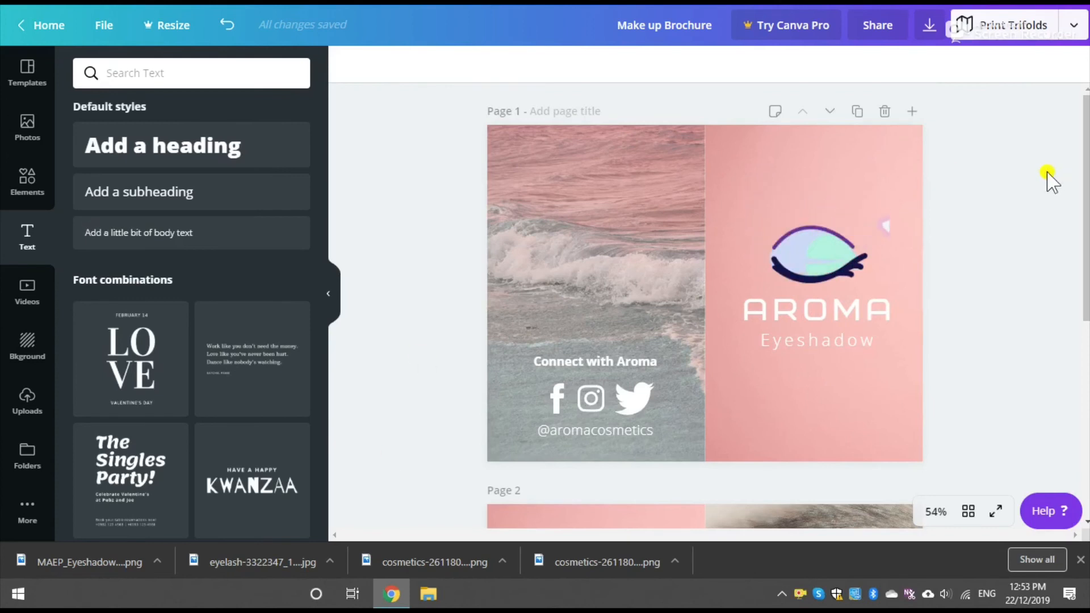
scroll(1052, 181, down, 5)
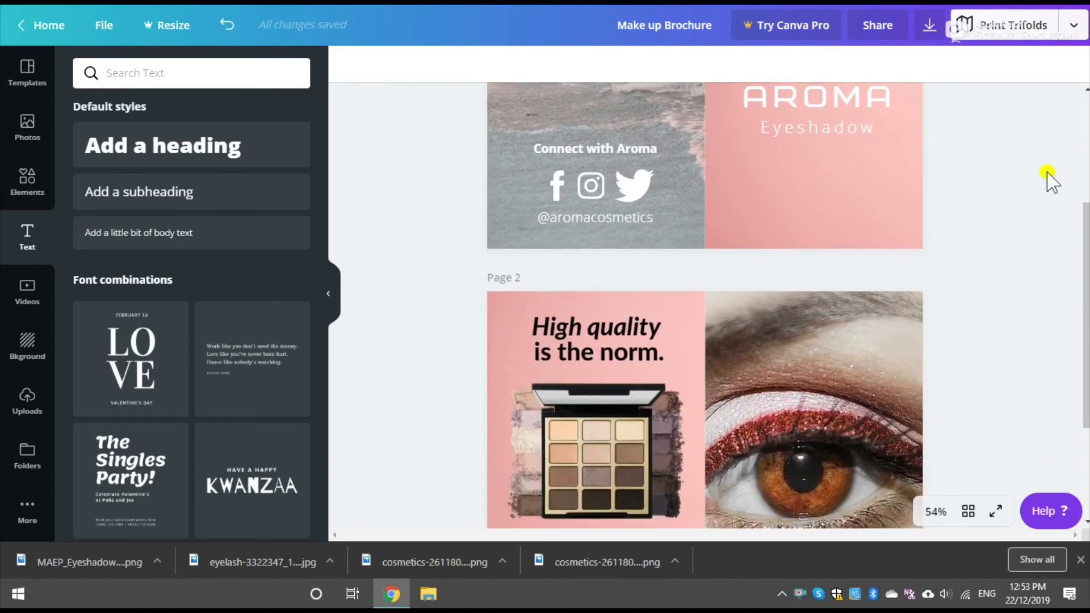
scroll(1052, 181, down, 2)
scroll(1052, 181, up, 1)
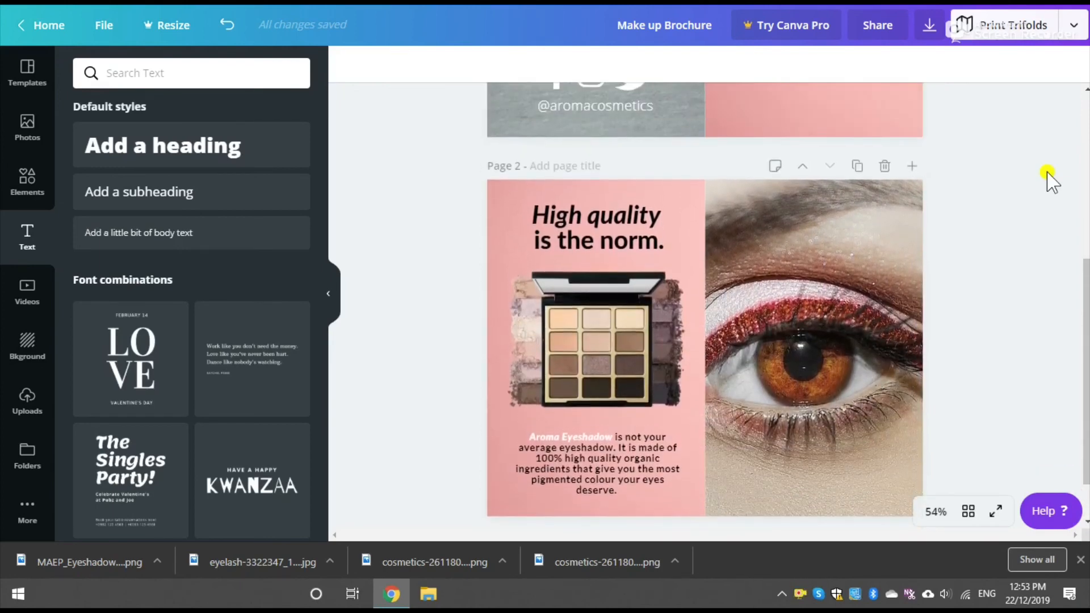
scroll(1052, 180, up, 6)
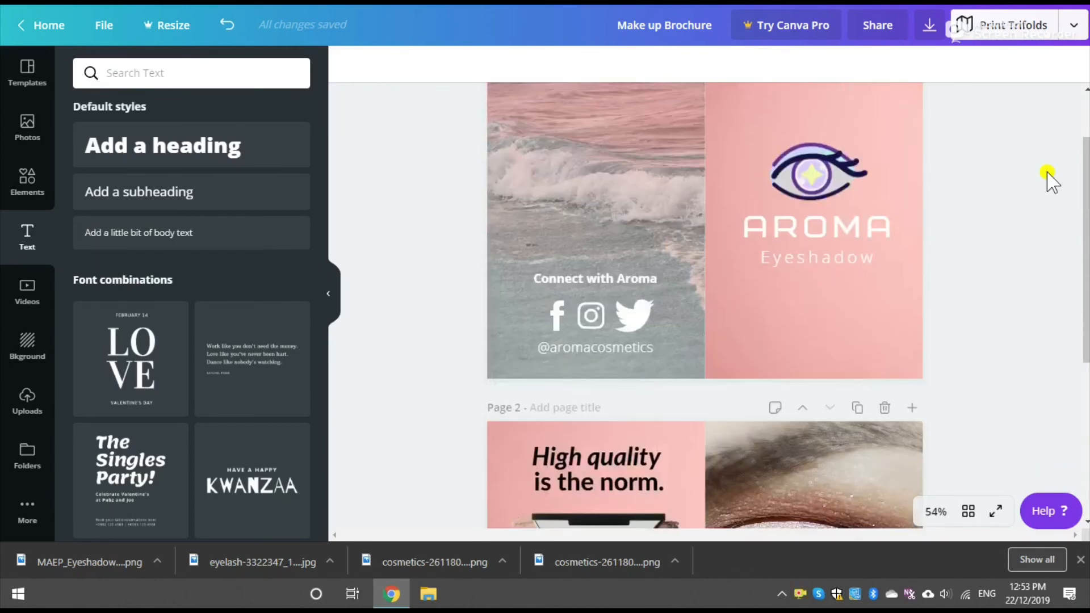